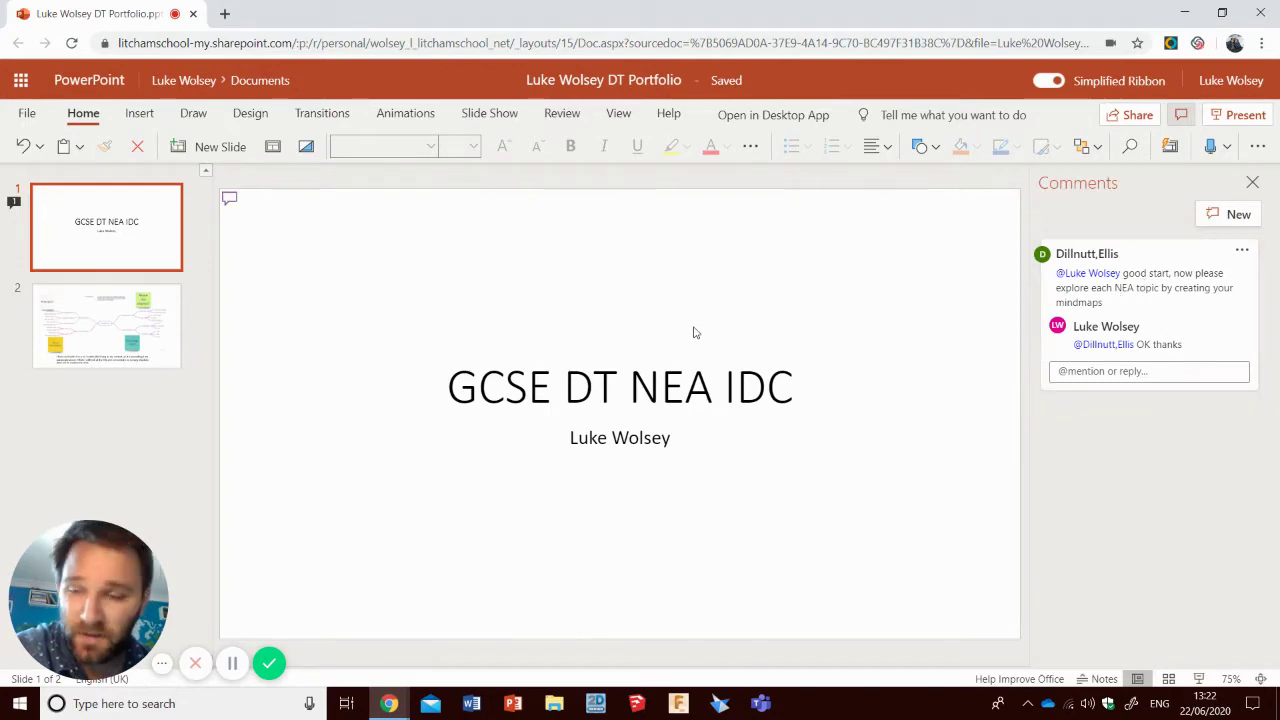
Step: Add a blank slide after the mind map slide
click(133, 326)
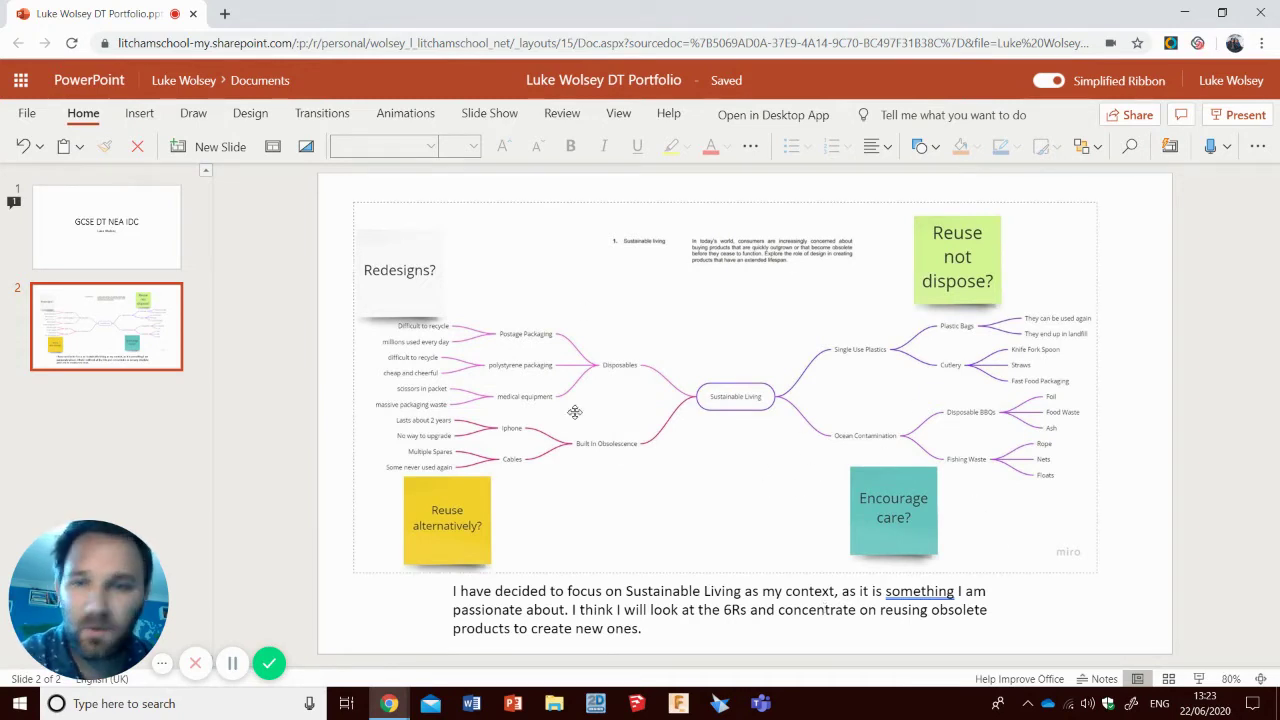
right_click(94, 336)
click(141, 408)
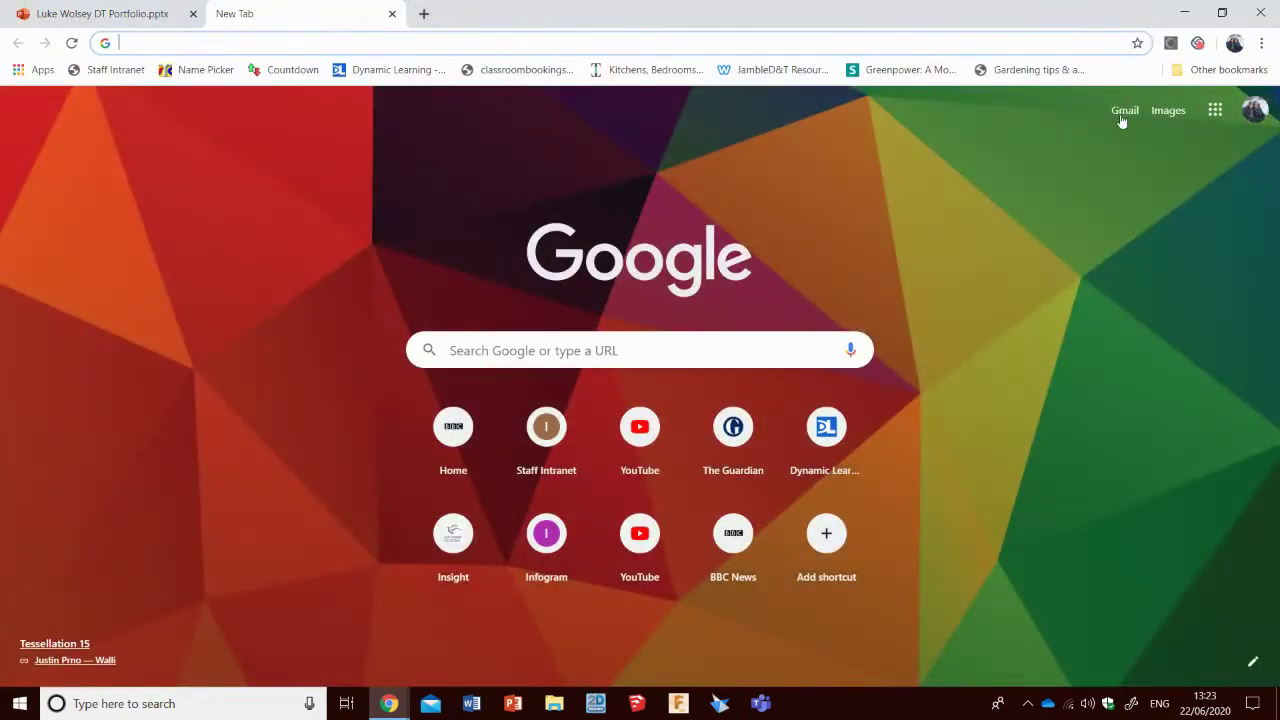
Step: Open Google Images in the new browser page and search for "single use plastics"
click(1168, 112)
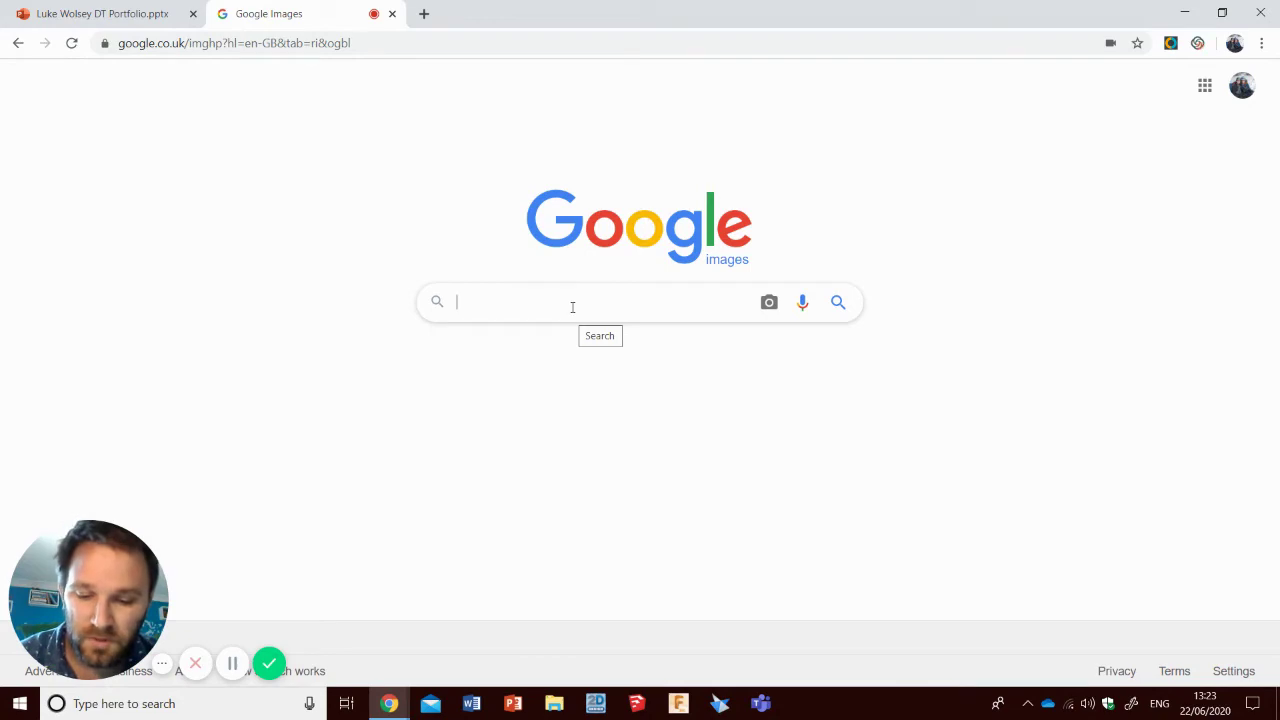
text(single use)
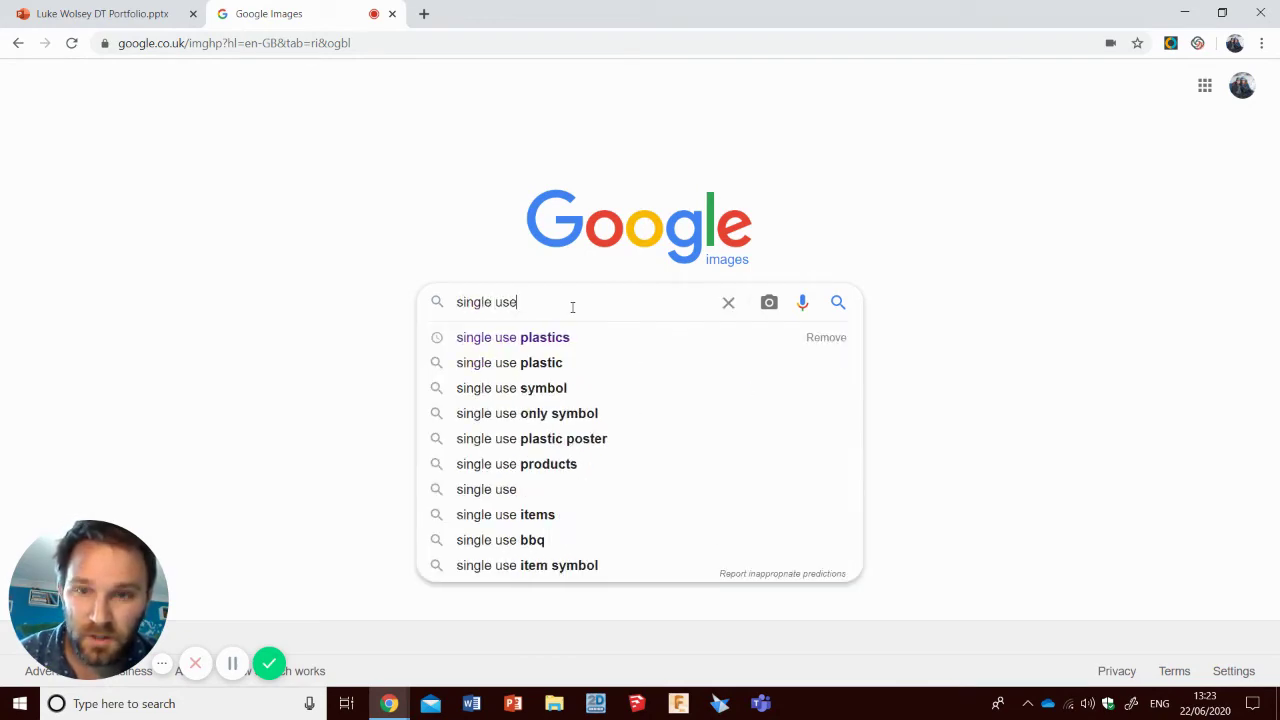
click(571, 337)
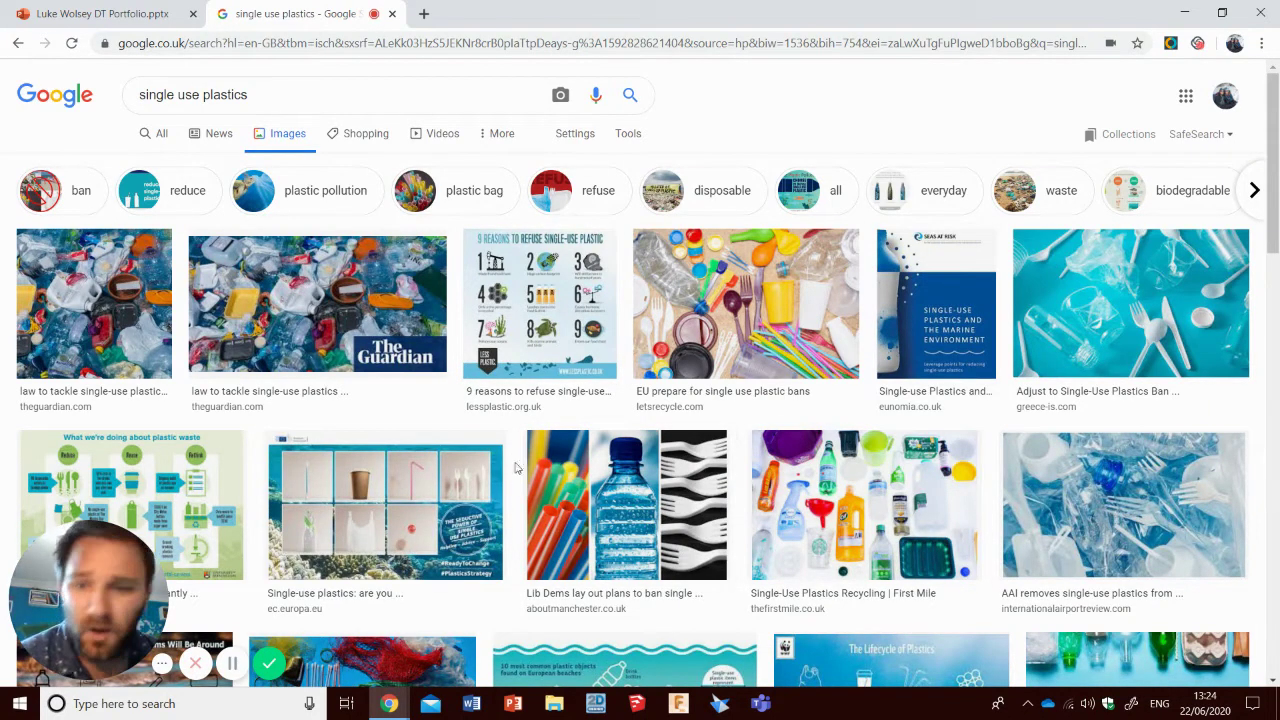
Step: Browse the single use plastics results and open the letsrecycle.com picture of assorted plastic items in the preview
scroll(753, 419, down, 2)
scroll(755, 418, down, 1)
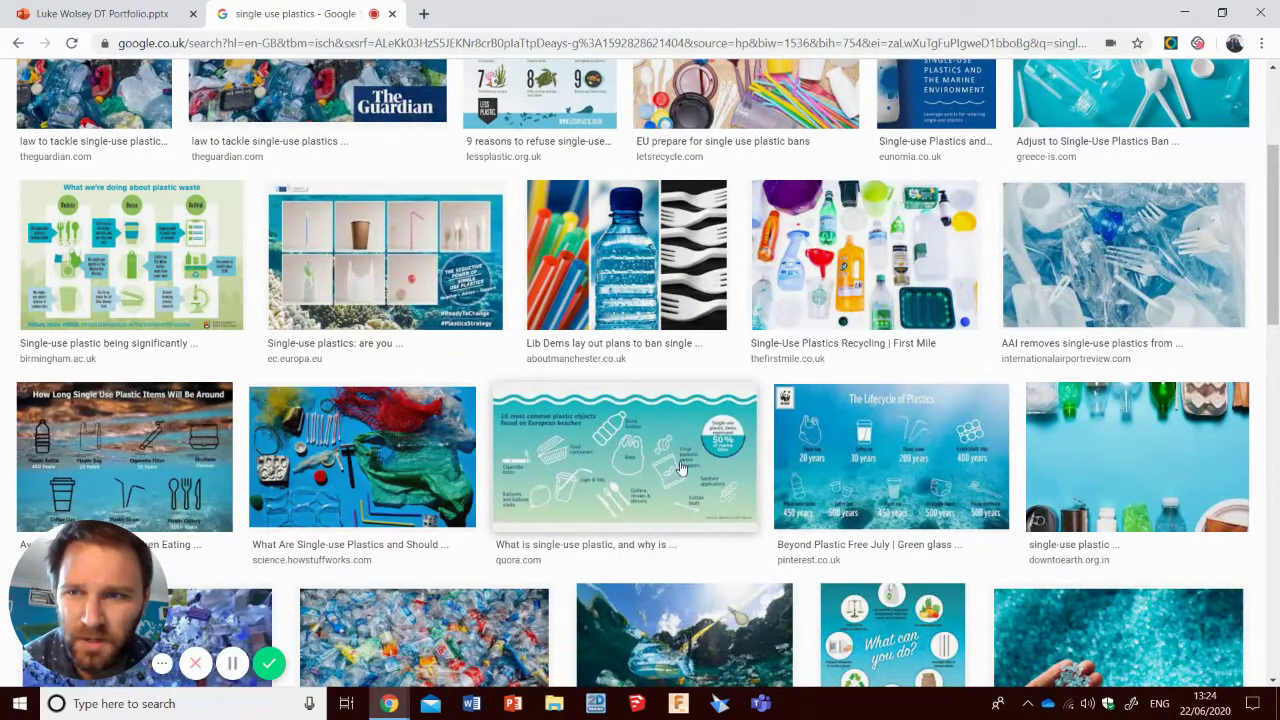
scroll(690, 470, down, 2)
scroll(695, 468, down, 1)
scroll(700, 460, up, 6)
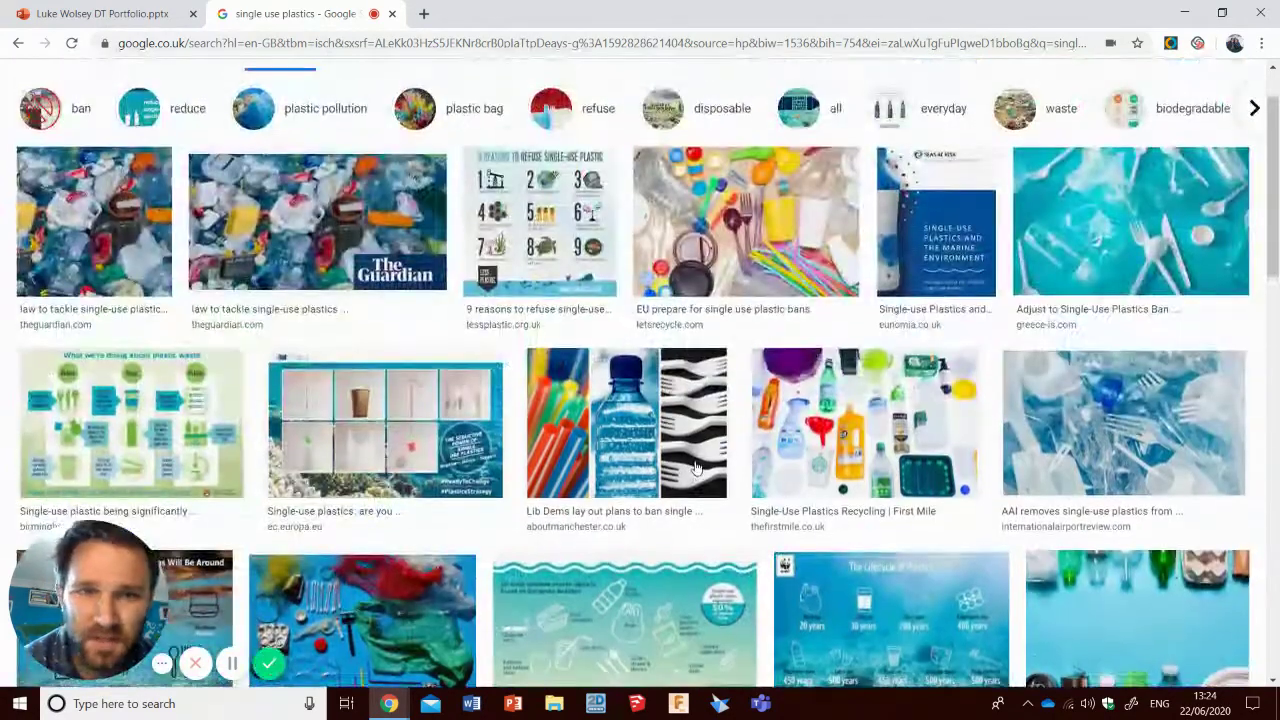
click(773, 347)
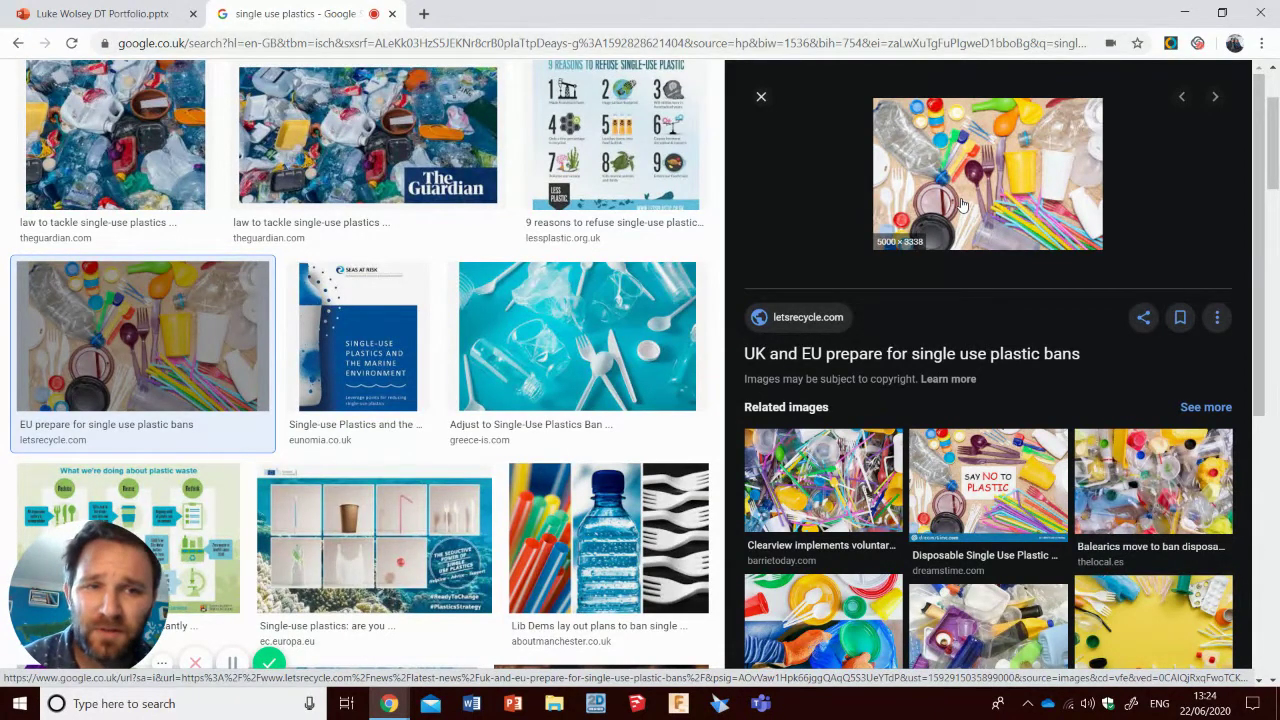
Step: Start saving the previewed image and create a folder named "Mood Board Images" in the school OneDrive
right_click(960, 205)
click(1026, 350)
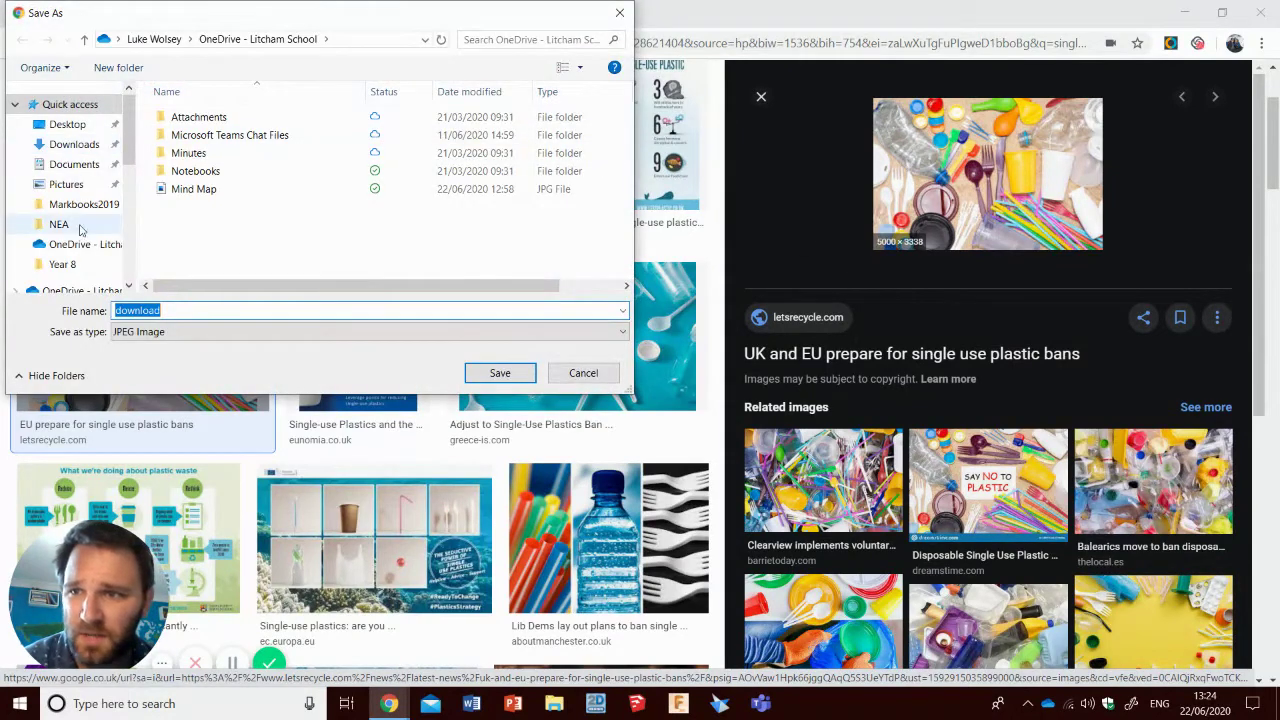
click(80, 244)
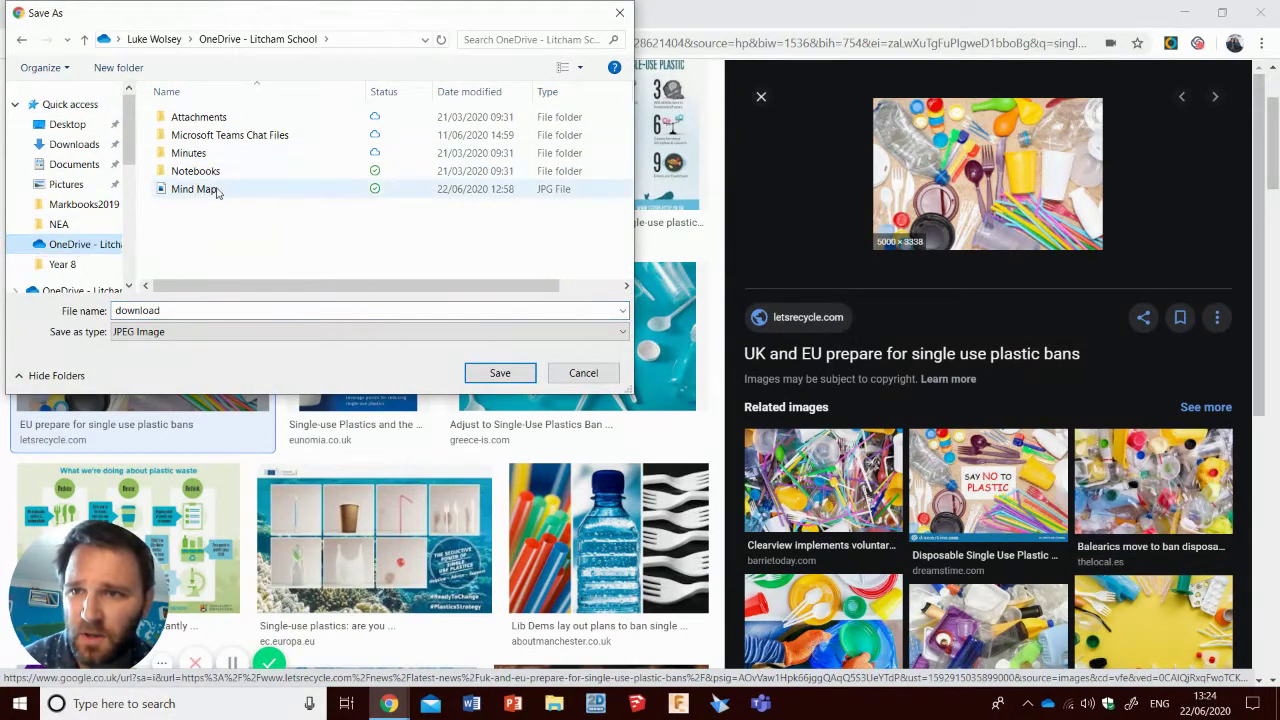
click(118, 67)
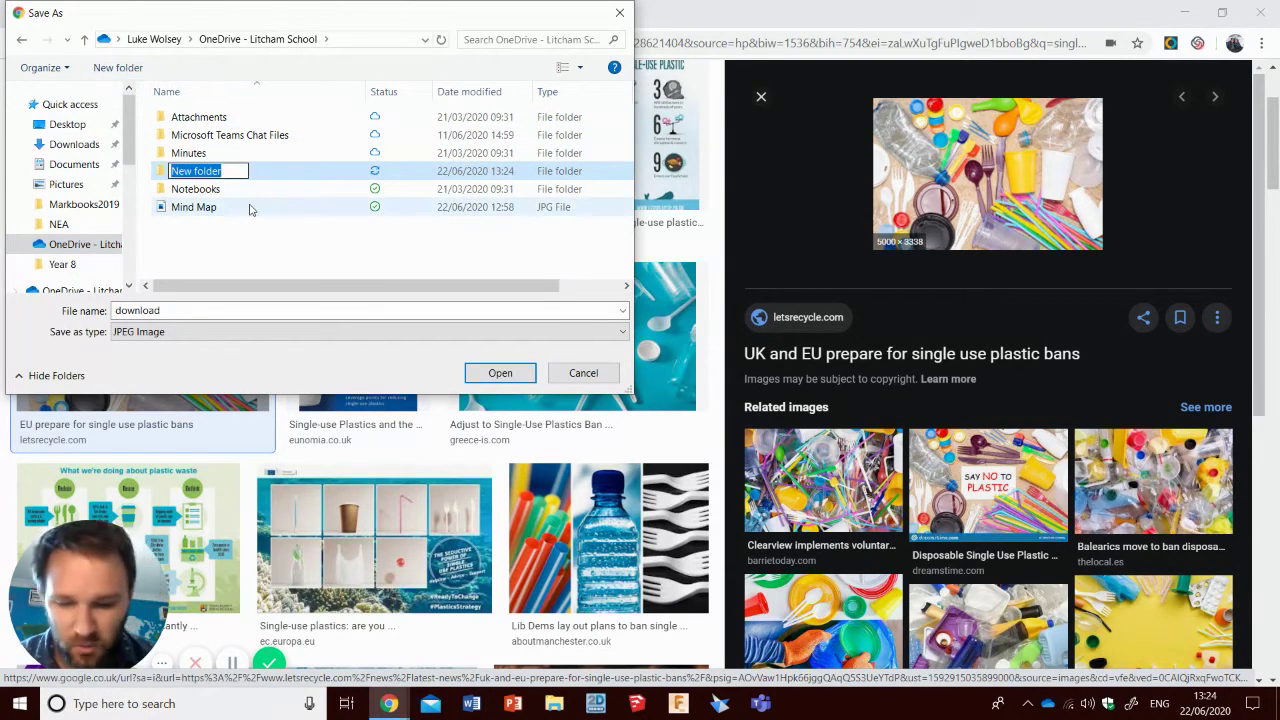
text(Mood Board)
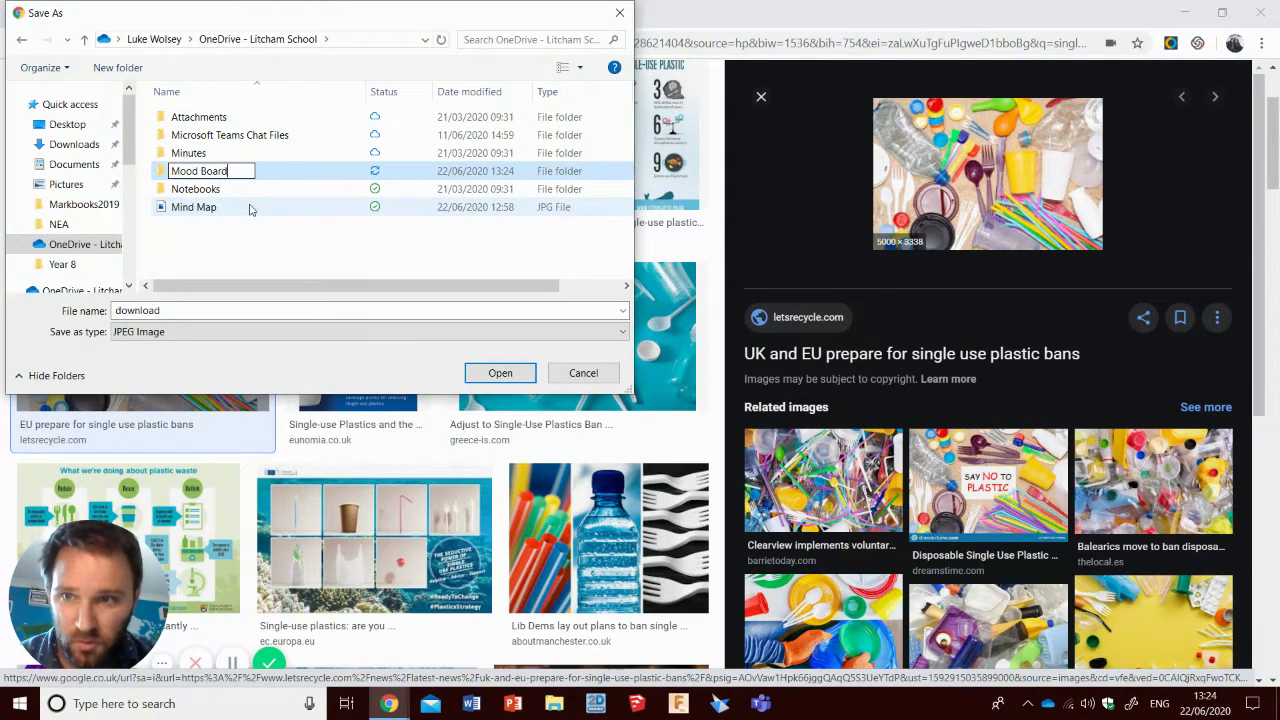
text( Images)
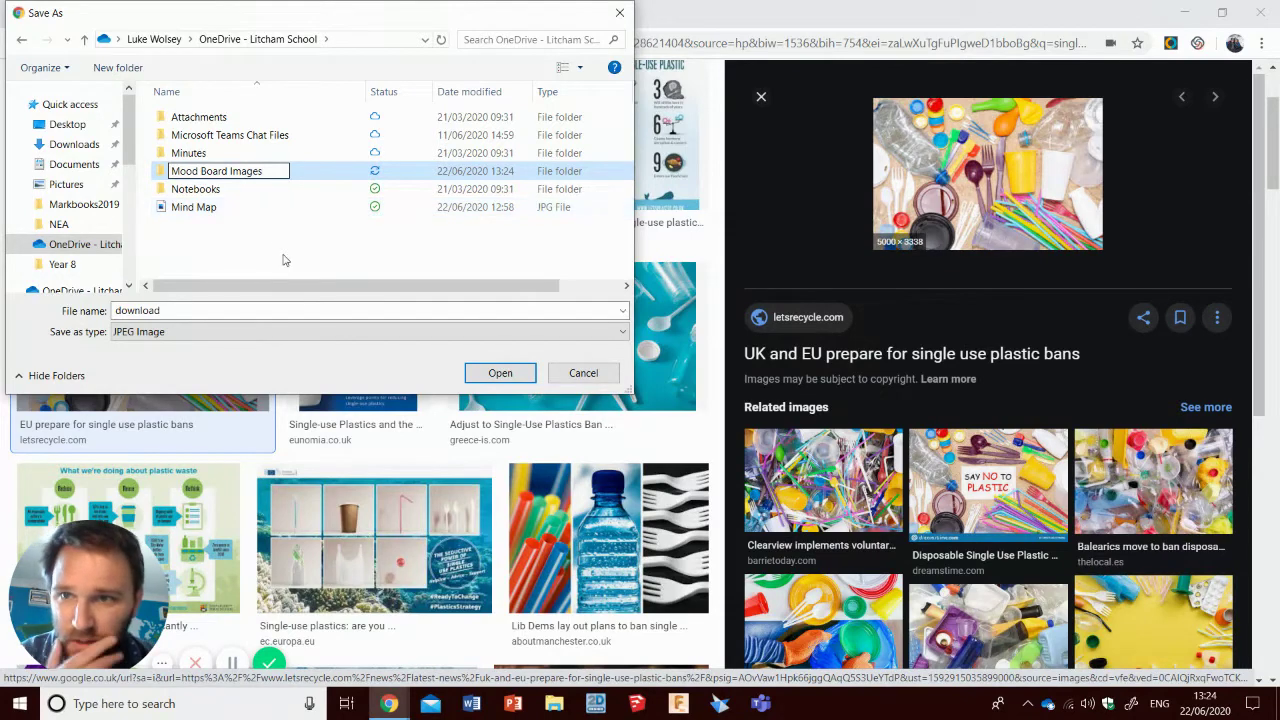
key(Return)
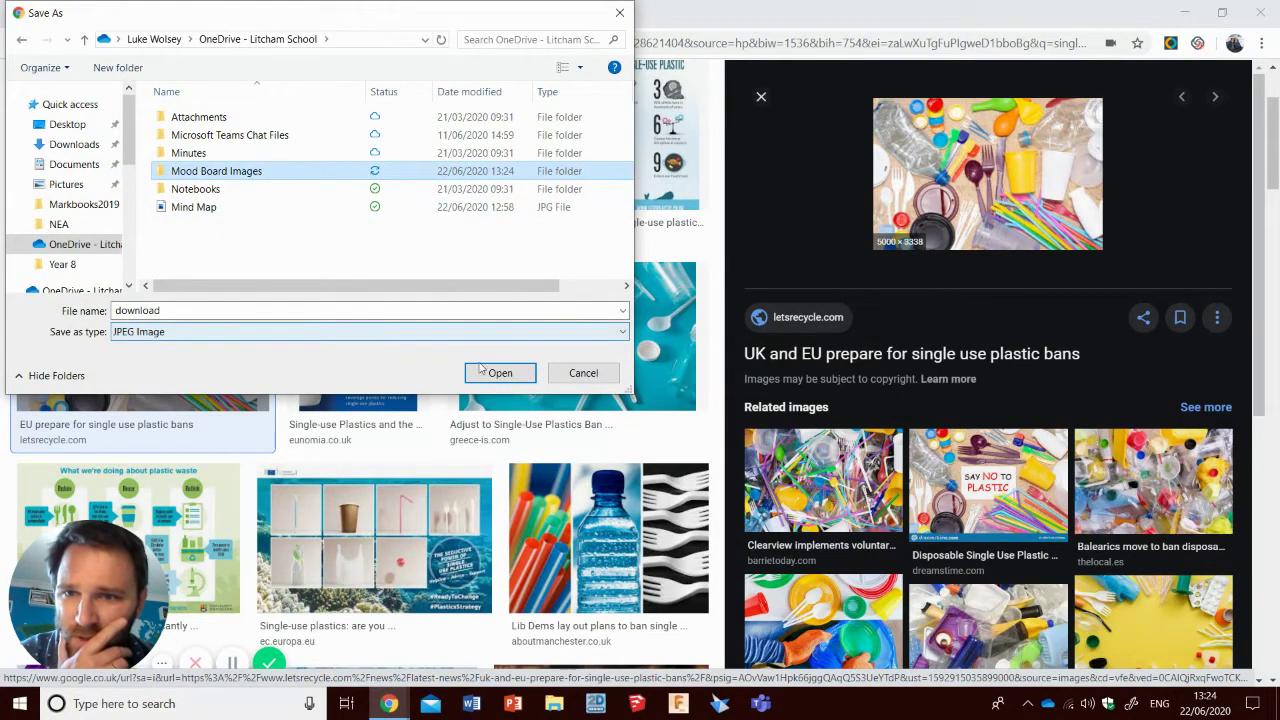
Step: Name the image "SUP" and save it as a JPEG inside the Mood Board Images folder
click(427, 312)
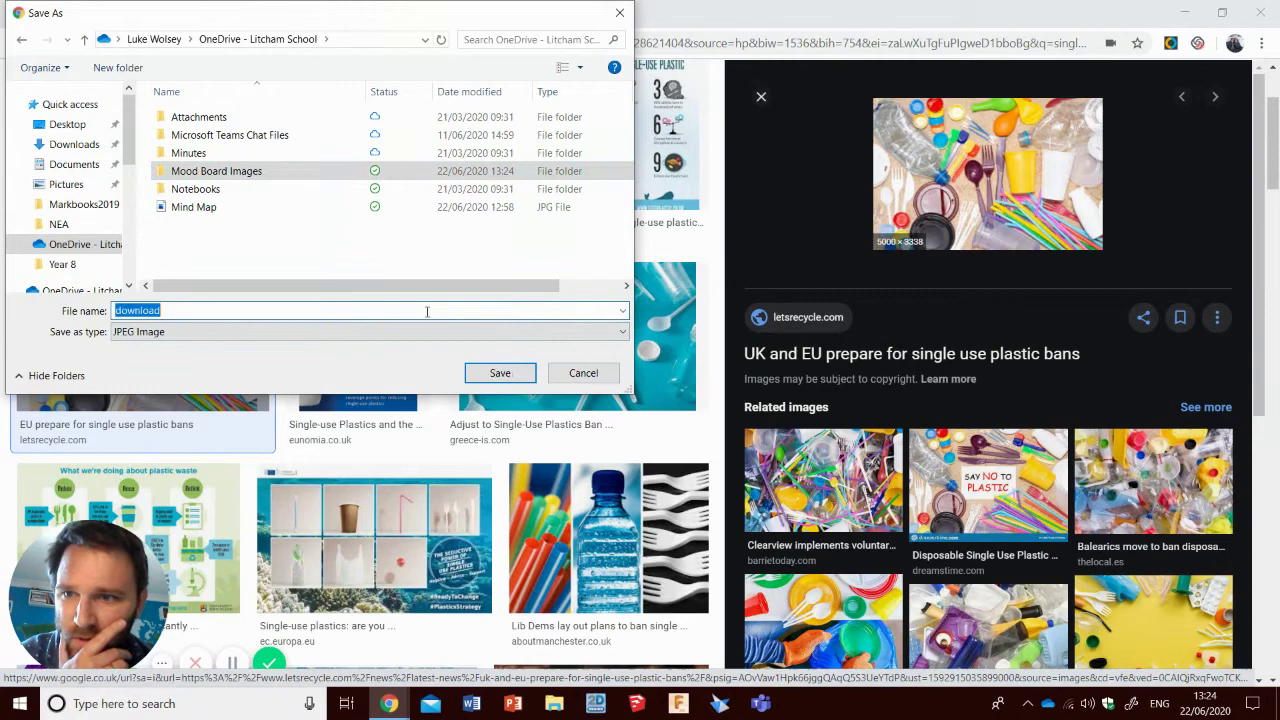
text(SUP)
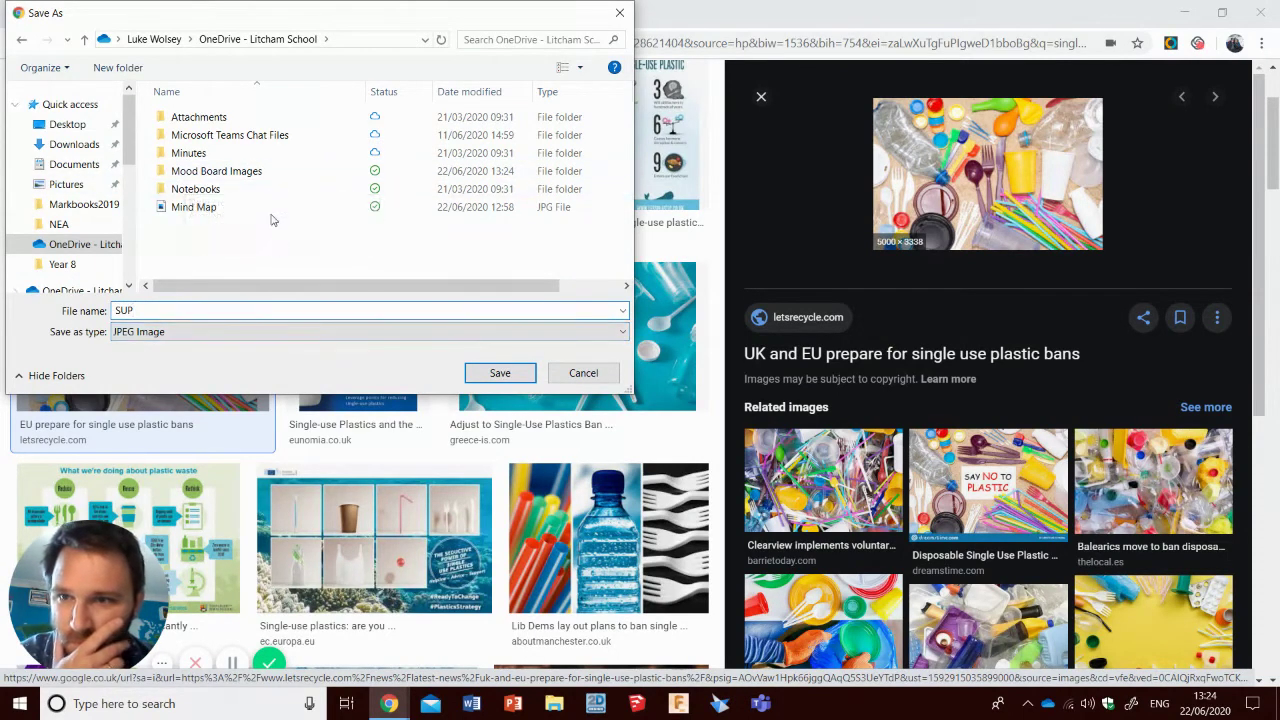
click(269, 176)
click(498, 372)
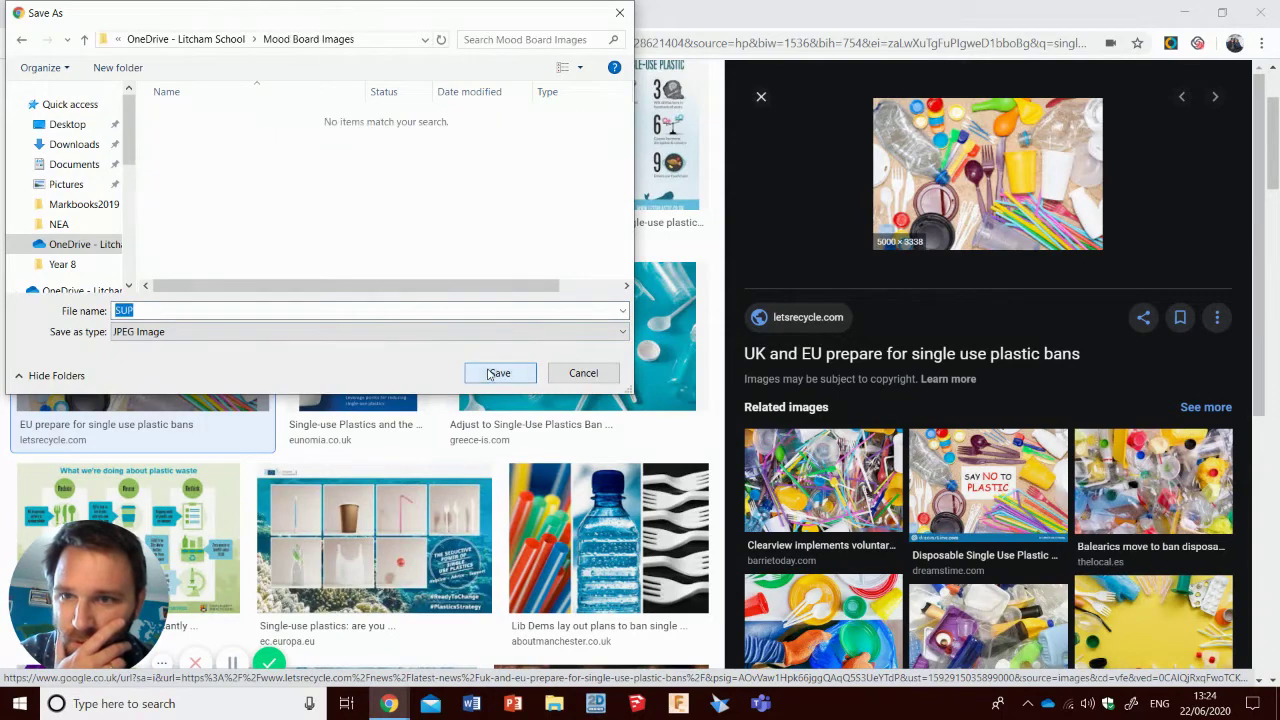
click(500, 372)
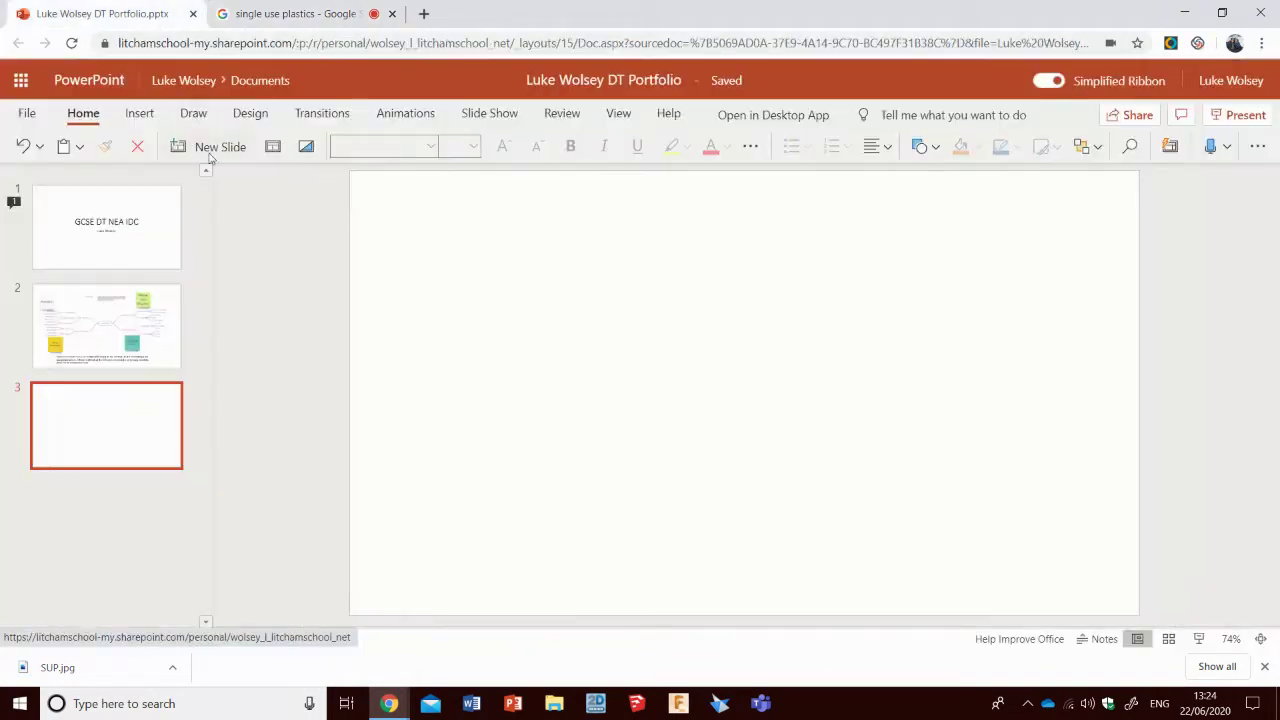
Step: Return to the PowerPoint portfolio and insert SUP.jpg from OneDrive's Mood Board Images folder on the blank third slide
click(152, 18)
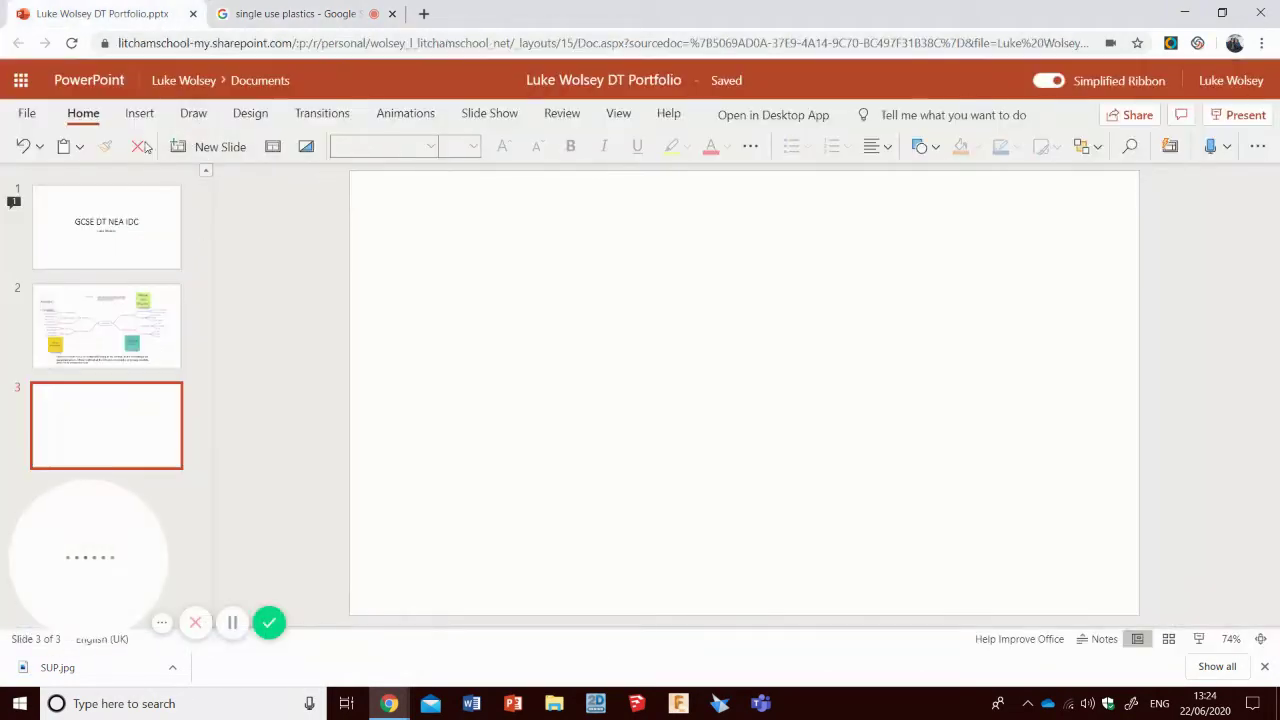
click(139, 112)
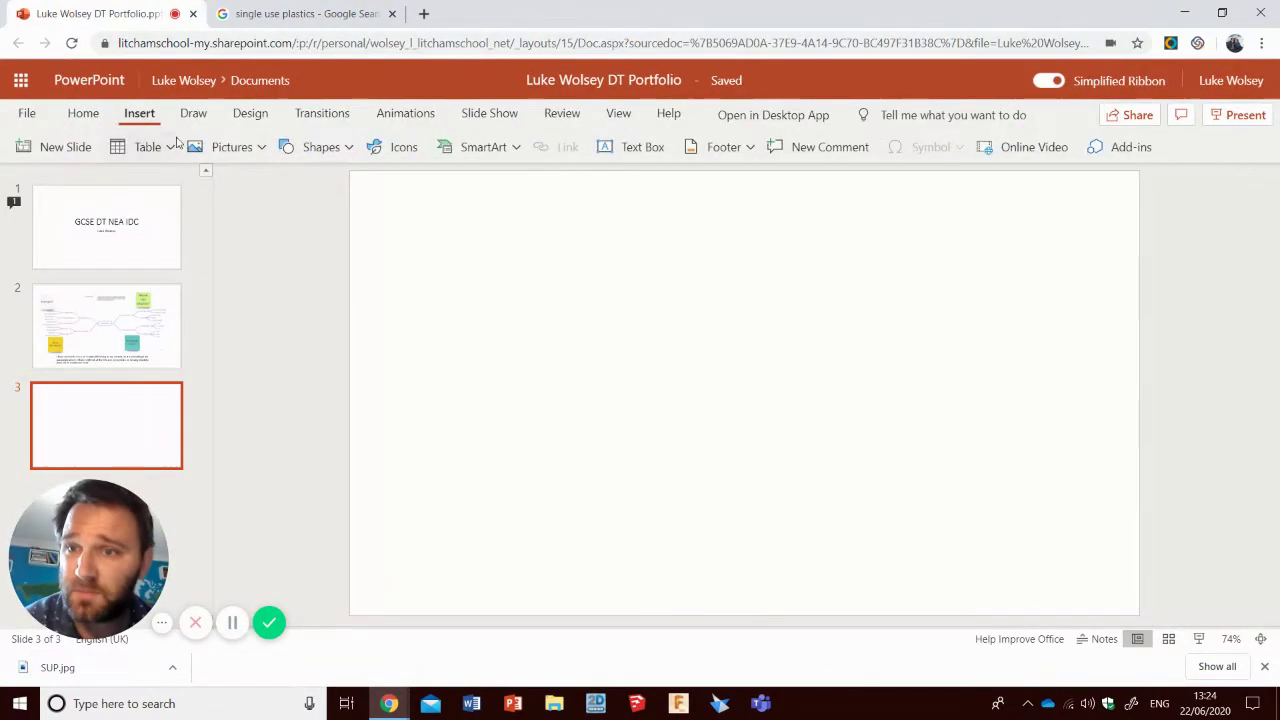
click(240, 152)
click(228, 248)
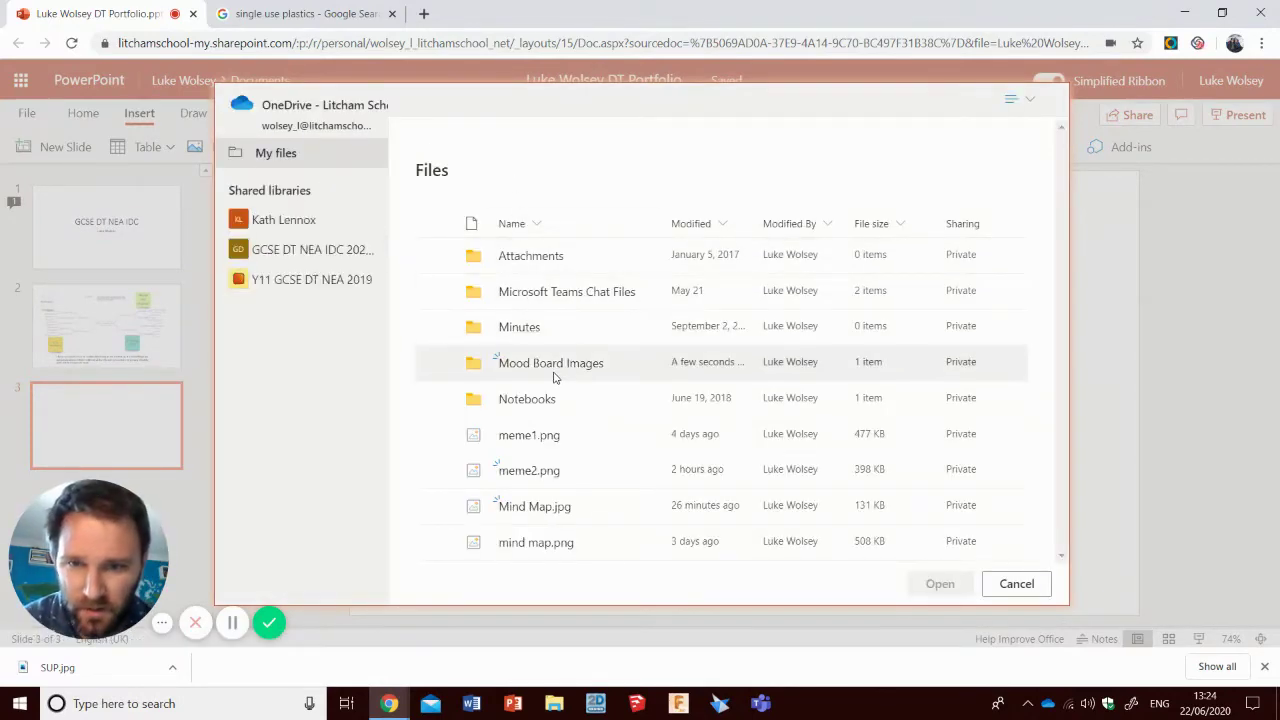
click(551, 372)
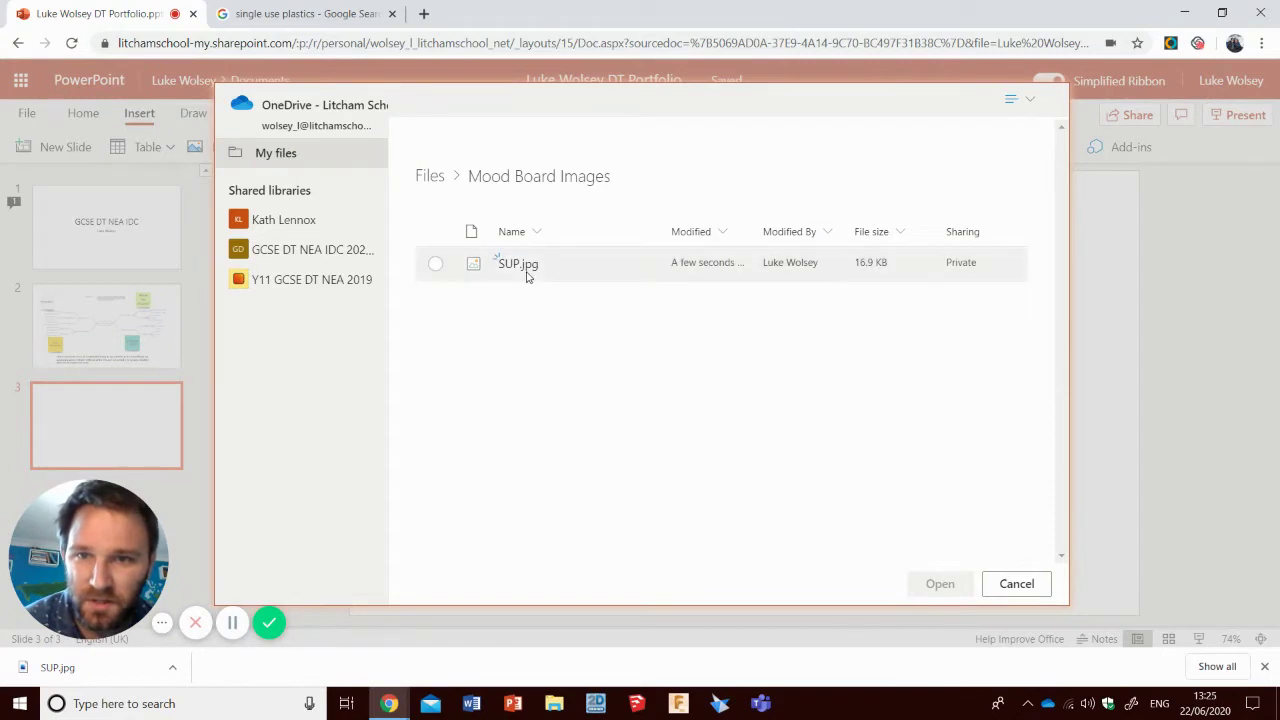
click(528, 272)
click(938, 585)
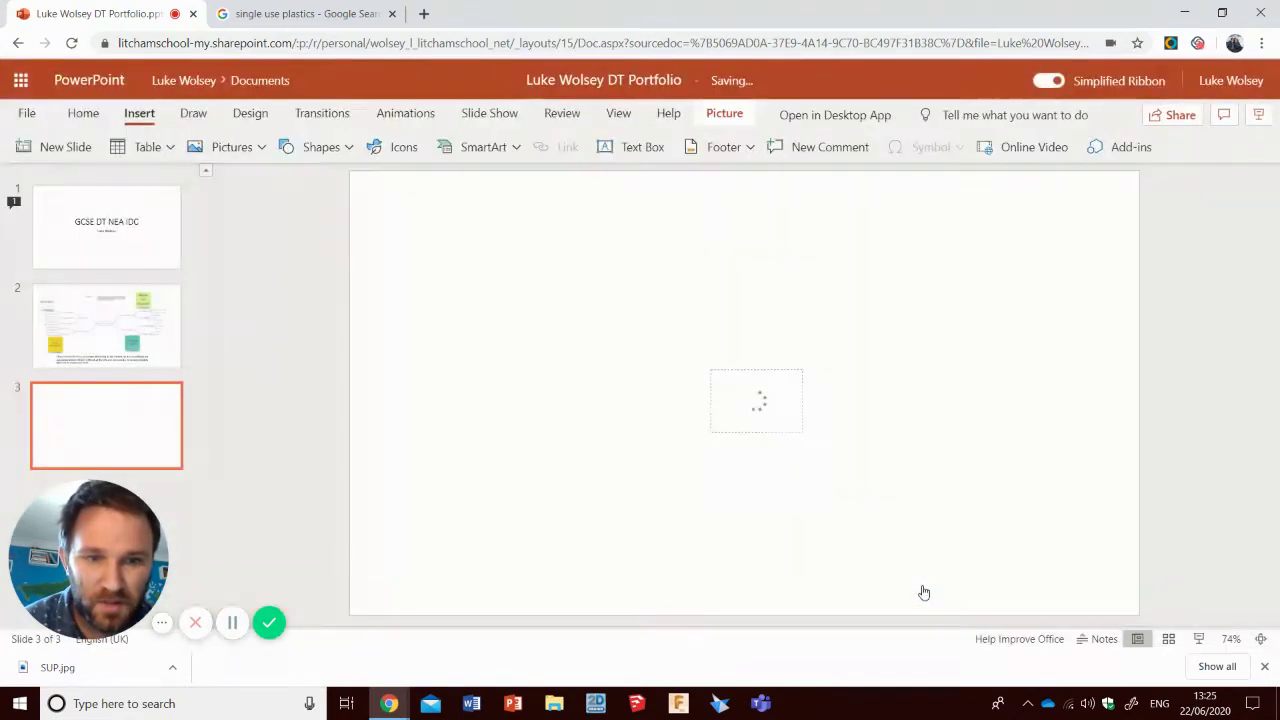
Step: Move the plastics picture to the slide's upper-left corner, dismiss the design suggestions and deselect the picture
drag(583, 388, 296, 245)
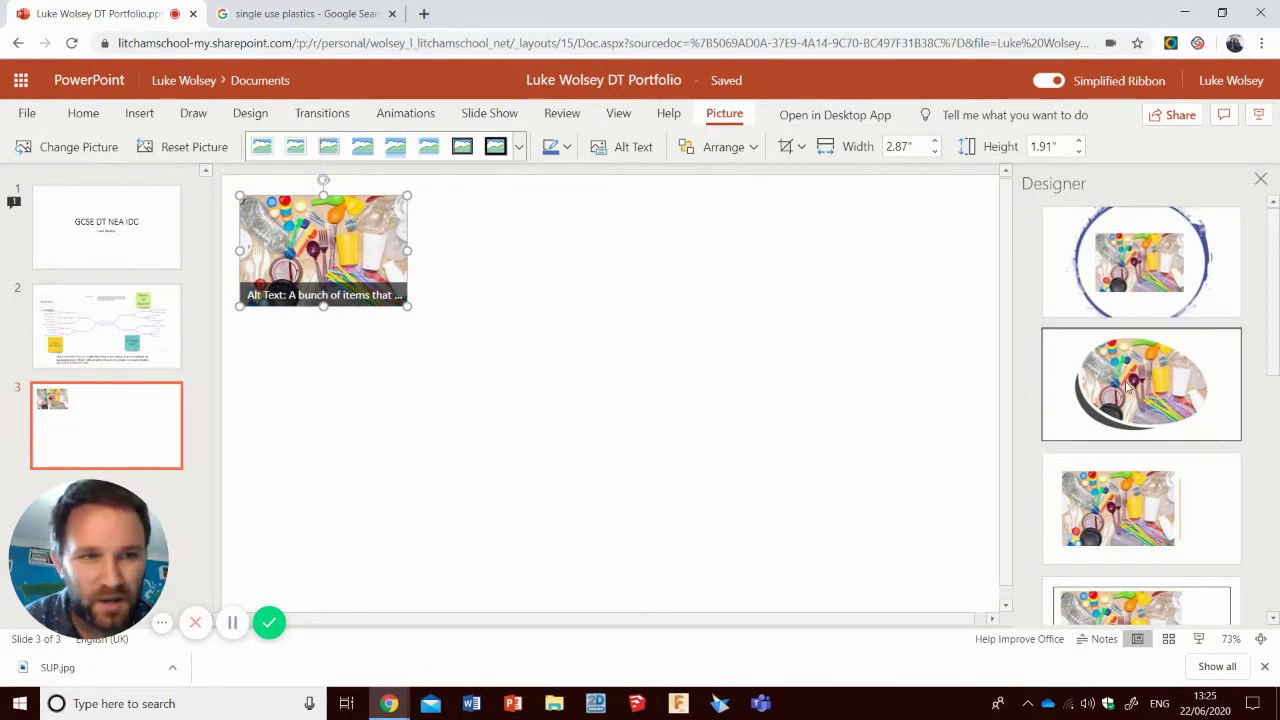
click(1261, 181)
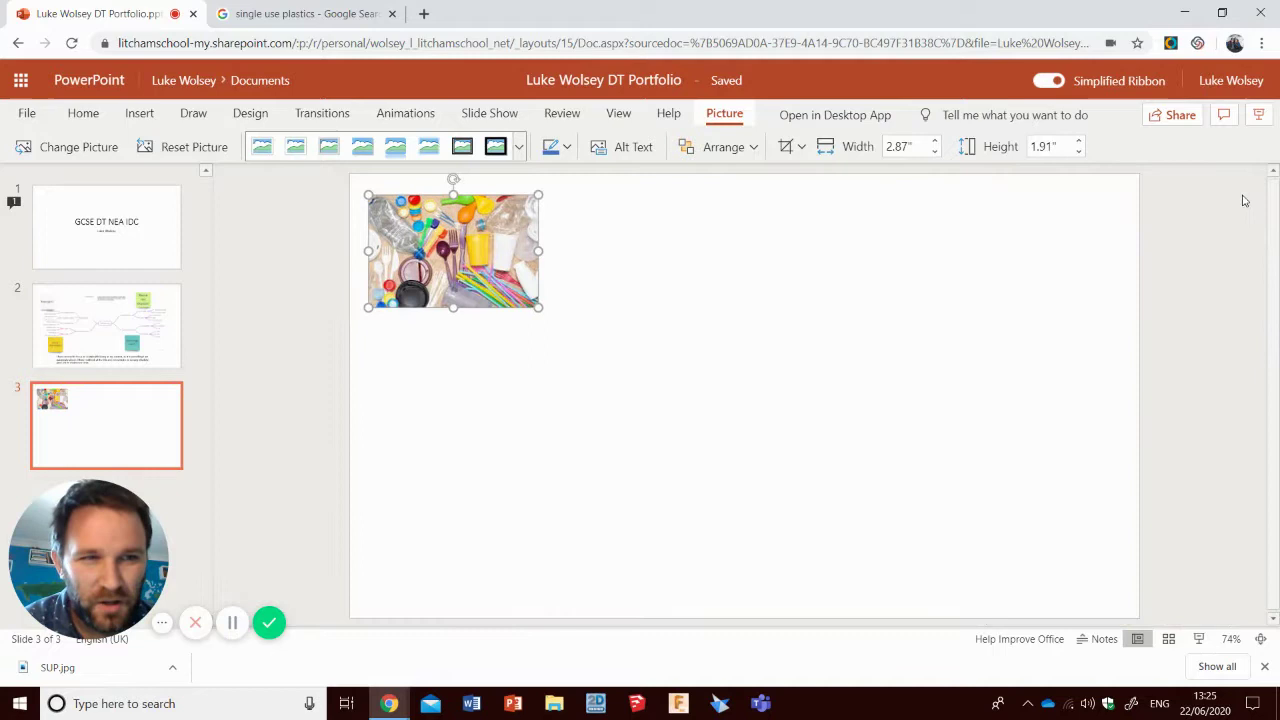
click(557, 366)
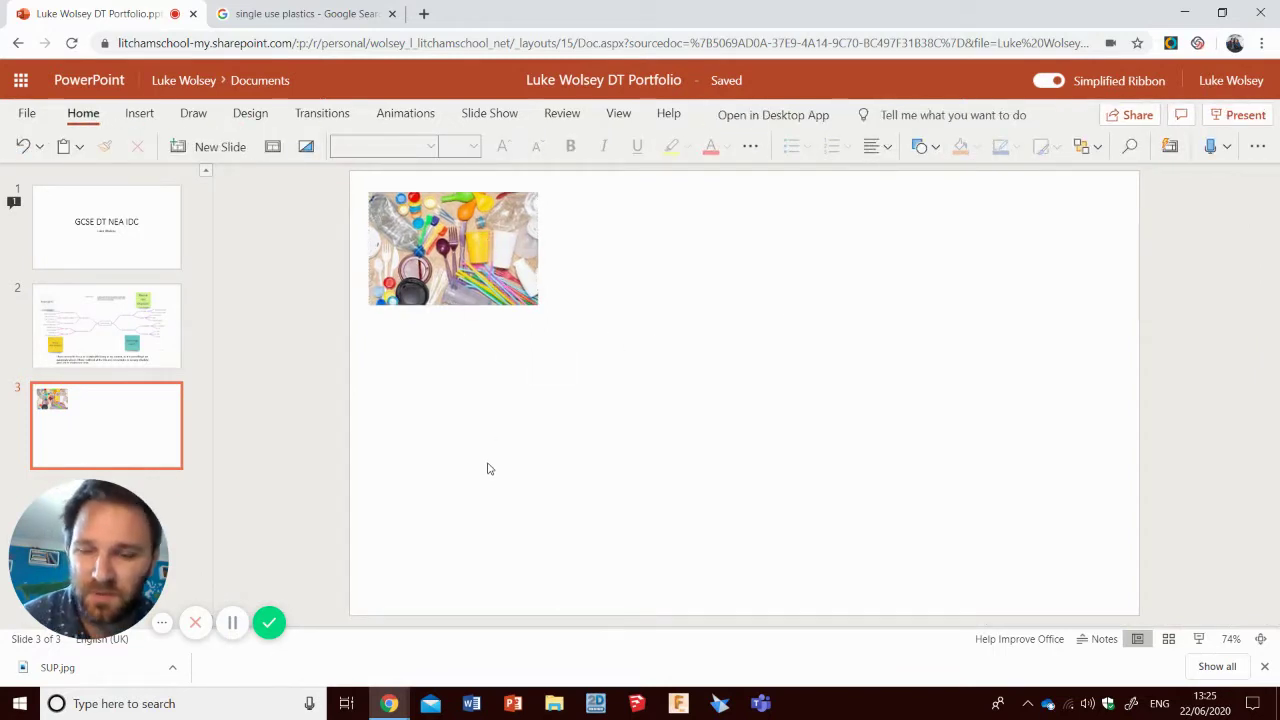
Step: Go back to Google Images and replace the search with "climate change"
click(301, 12)
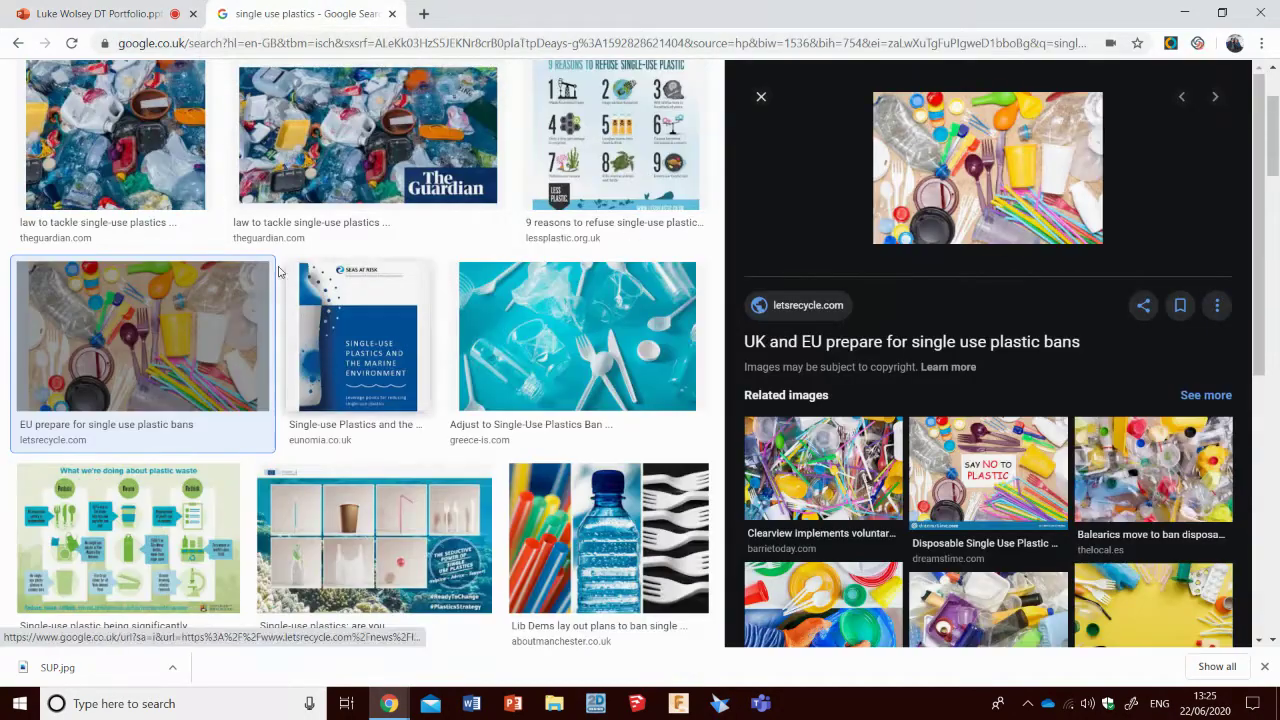
scroll(308, 100, up, 2)
drag(250, 94, 132, 102)
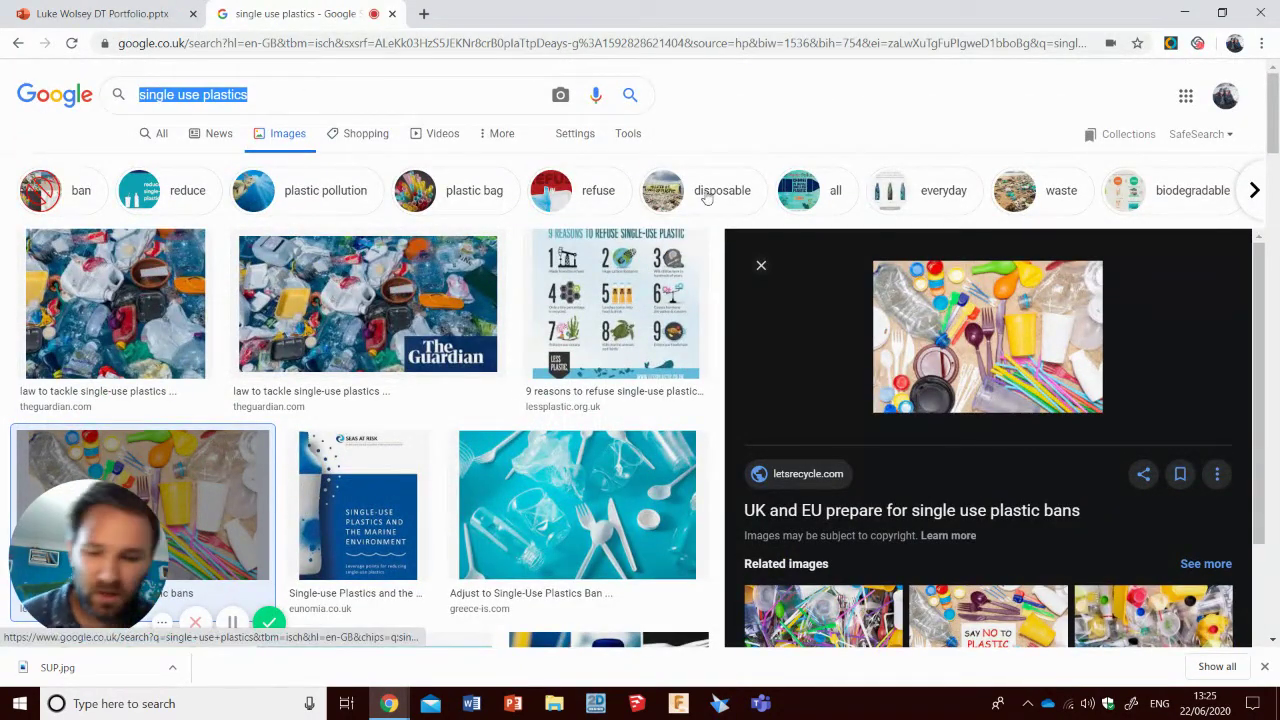
text(climate change)
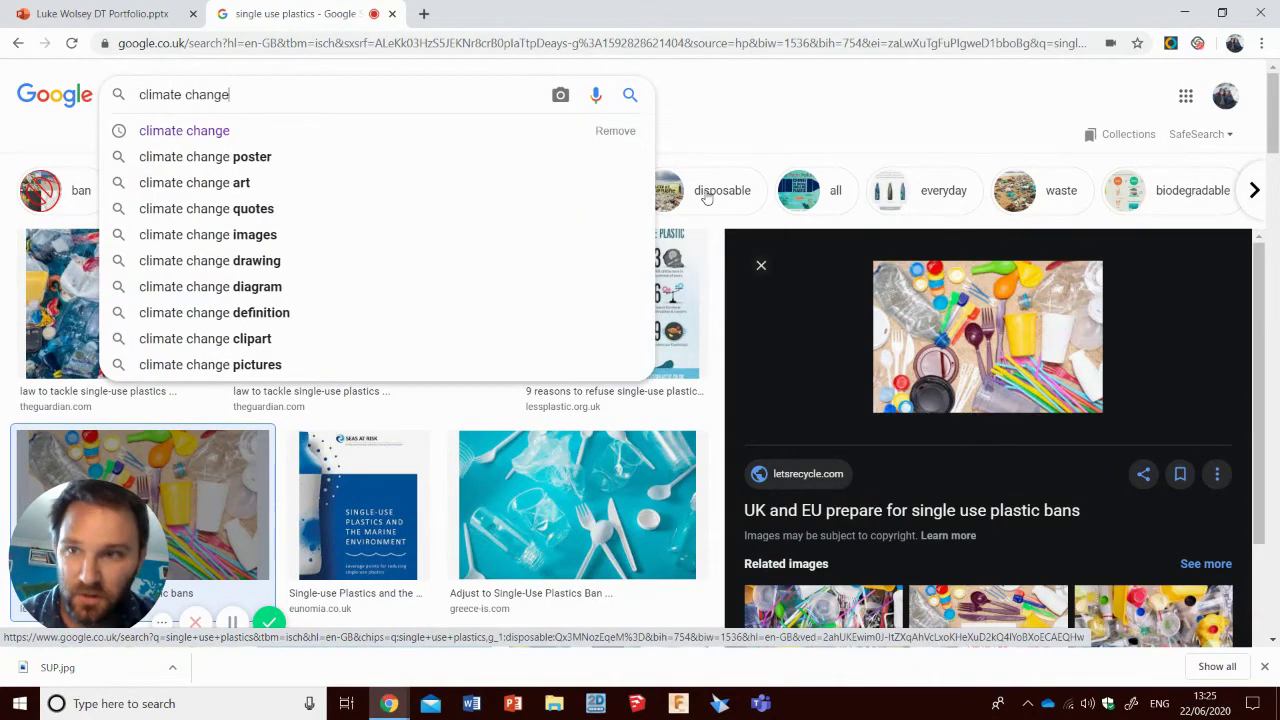
key(Return)
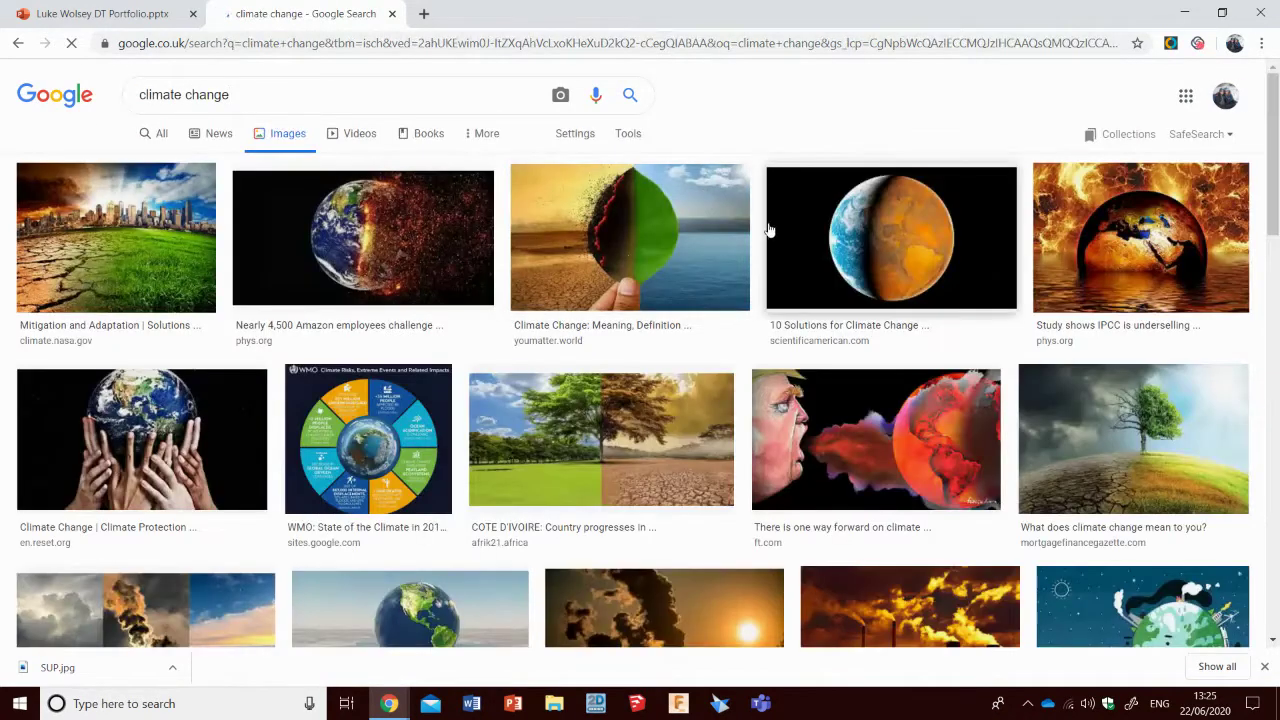
Step: From the climate change image results, save the firefighter-in-forest-fire picture as the JPEG sydney-fire in the Mood Board Images folder
scroll(443, 275, down, 1)
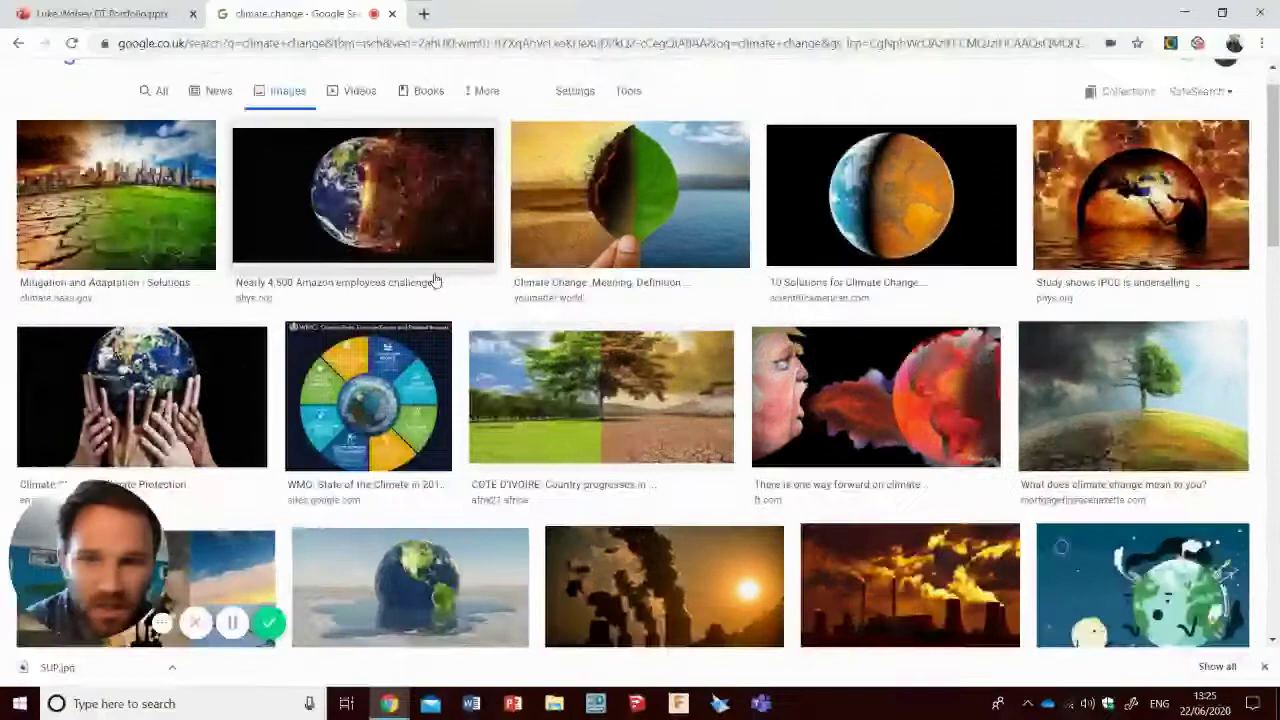
scroll(455, 275, down, 2)
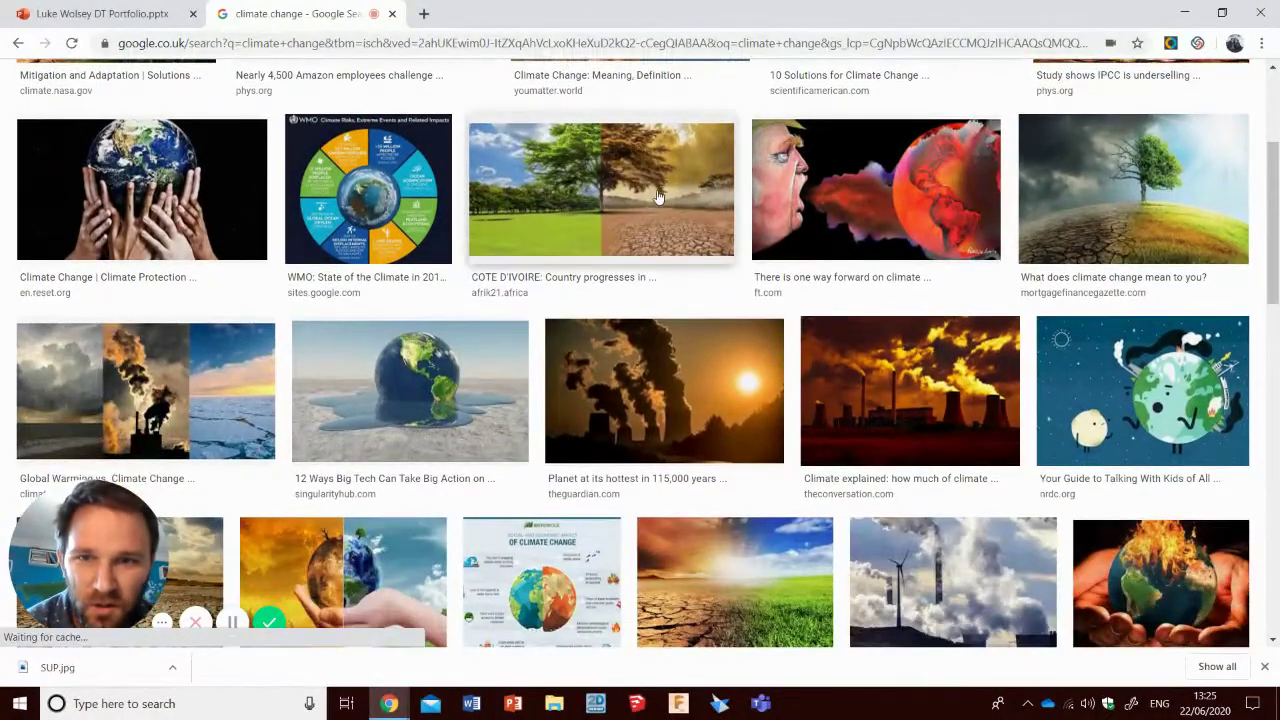
scroll(610, 220, down, 1)
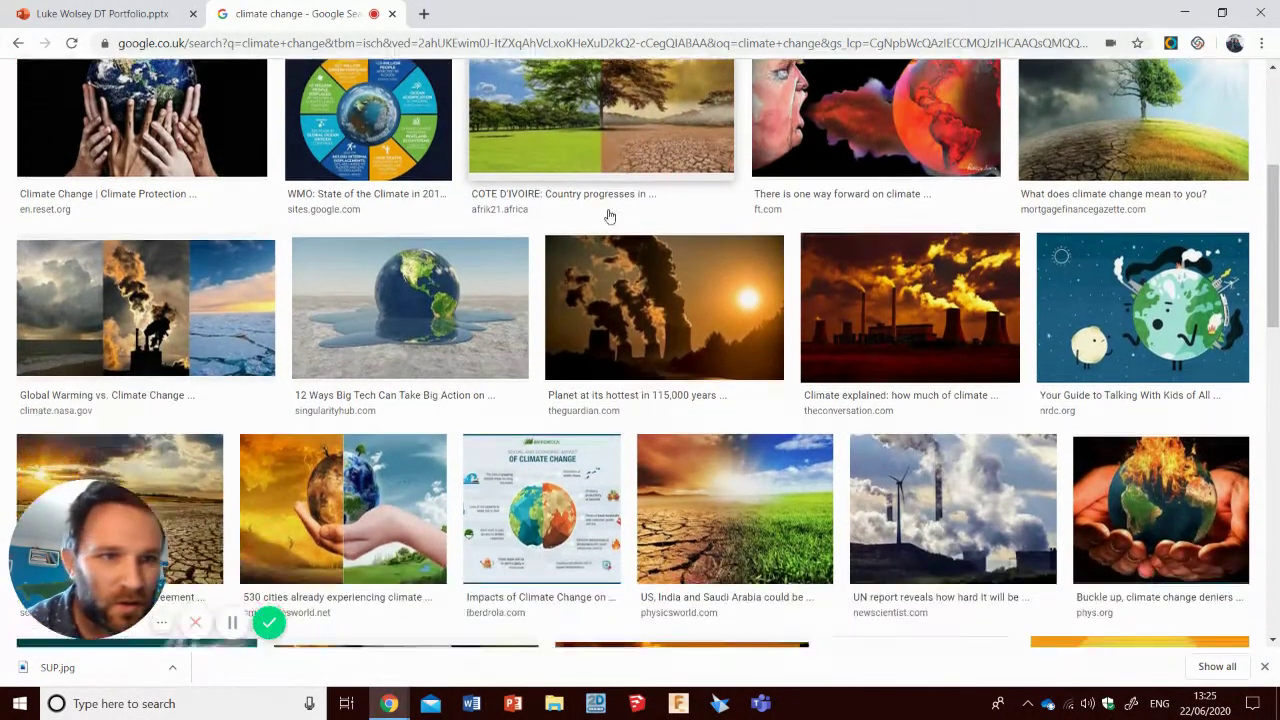
scroll(610, 217, down, 3)
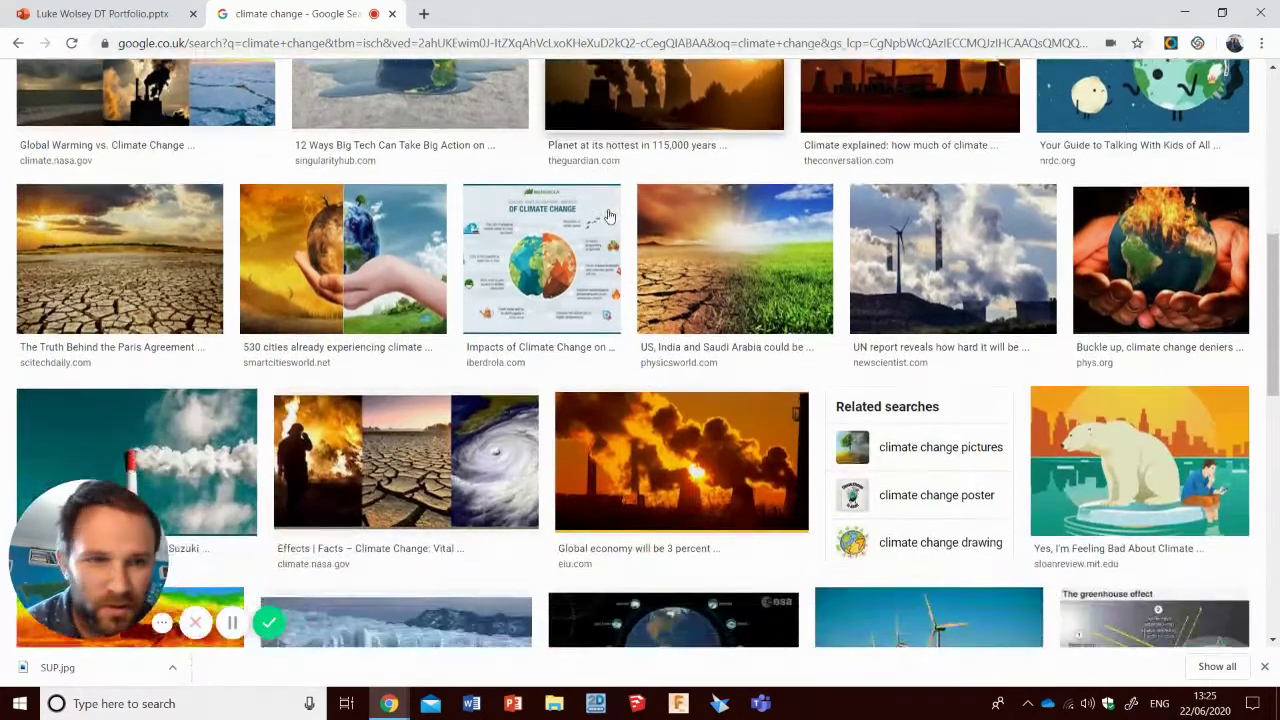
scroll(490, 228, down, 1)
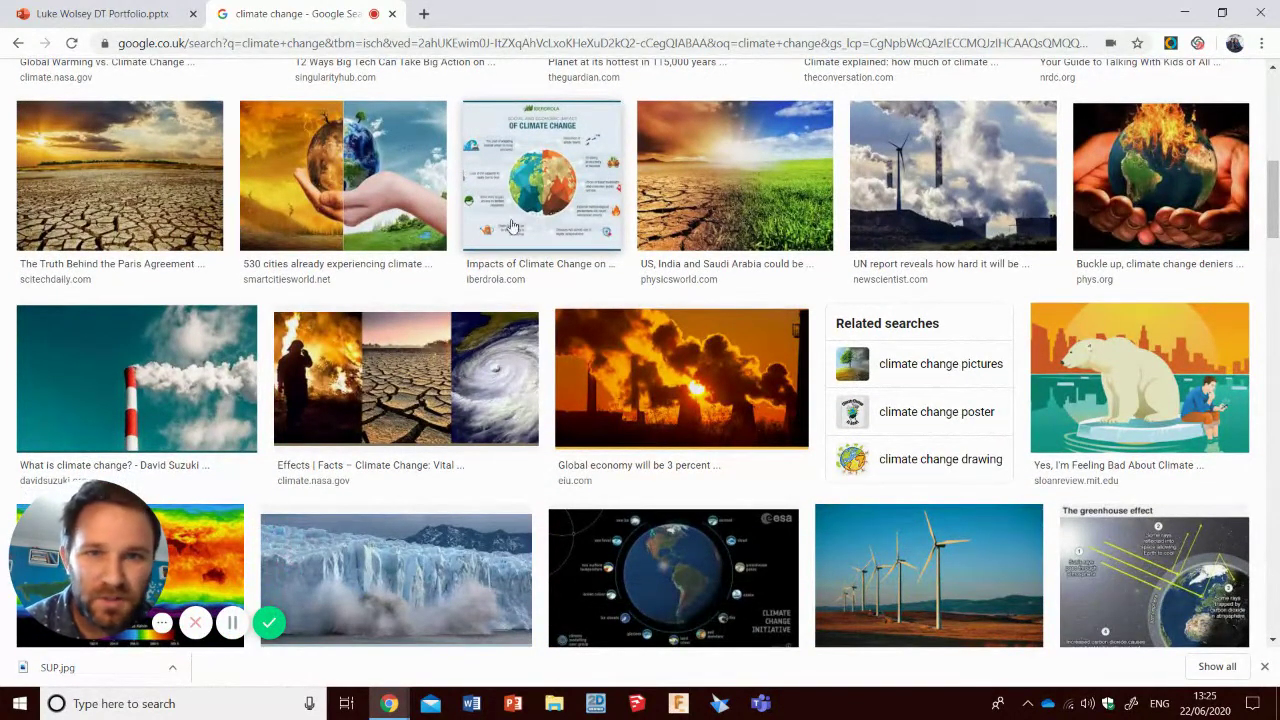
scroll(570, 205, down, 3)
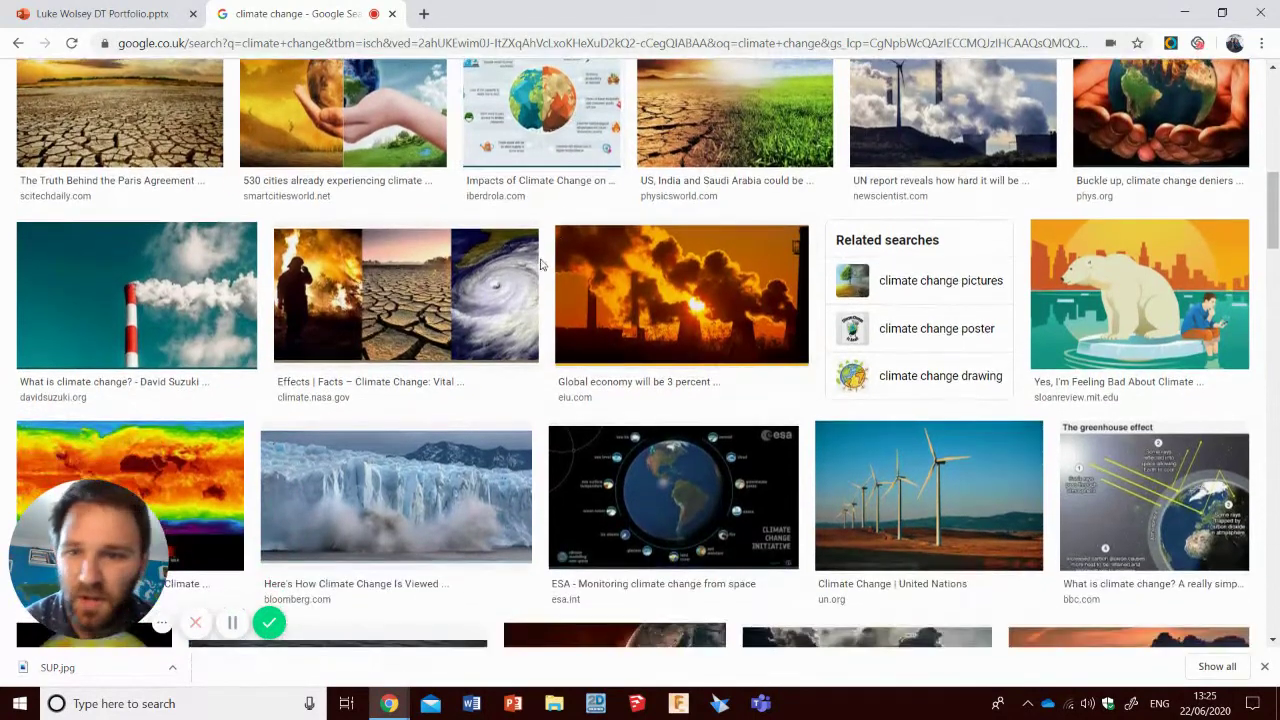
scroll(388, 312, down, 2)
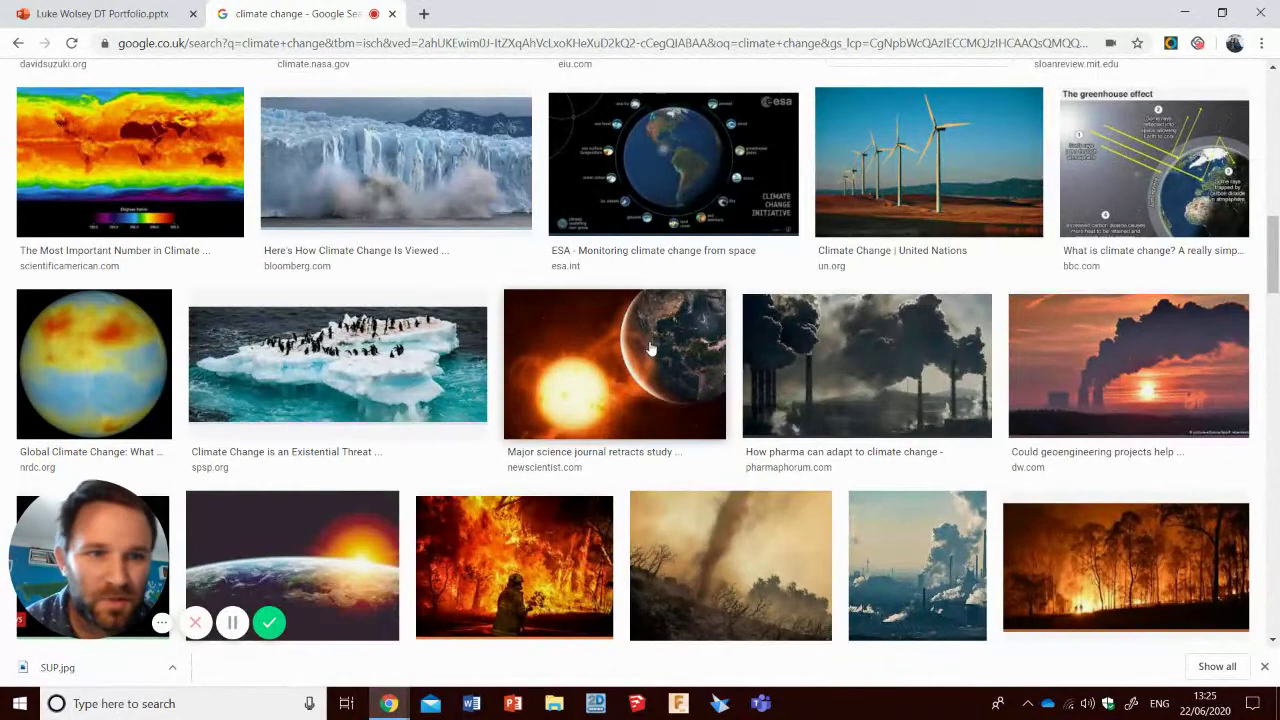
scroll(650, 348, down, 3)
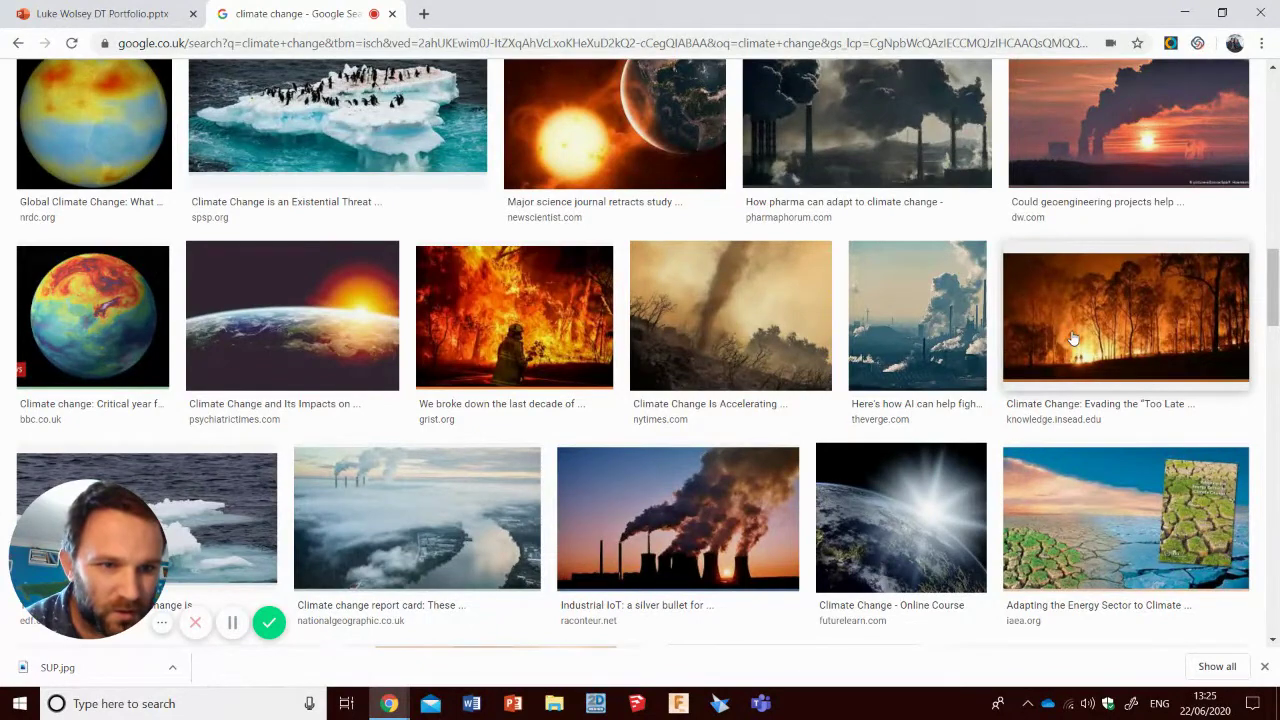
click(507, 323)
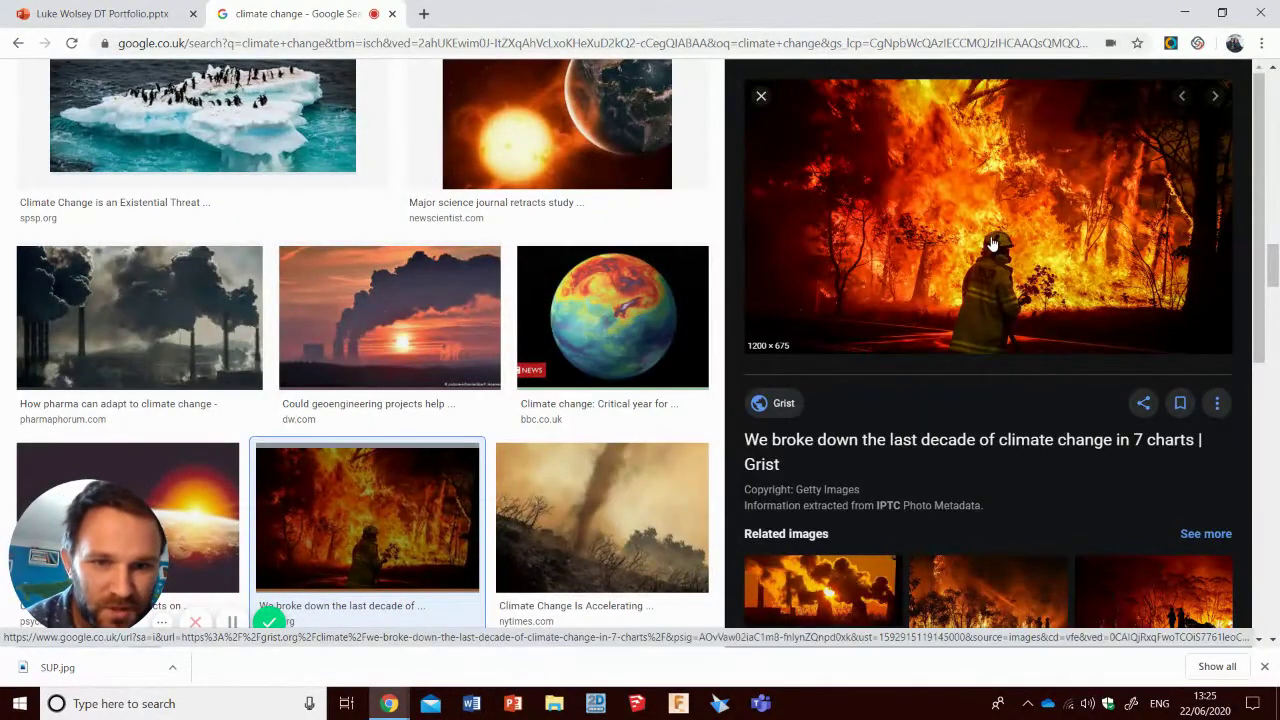
right_click(992, 244)
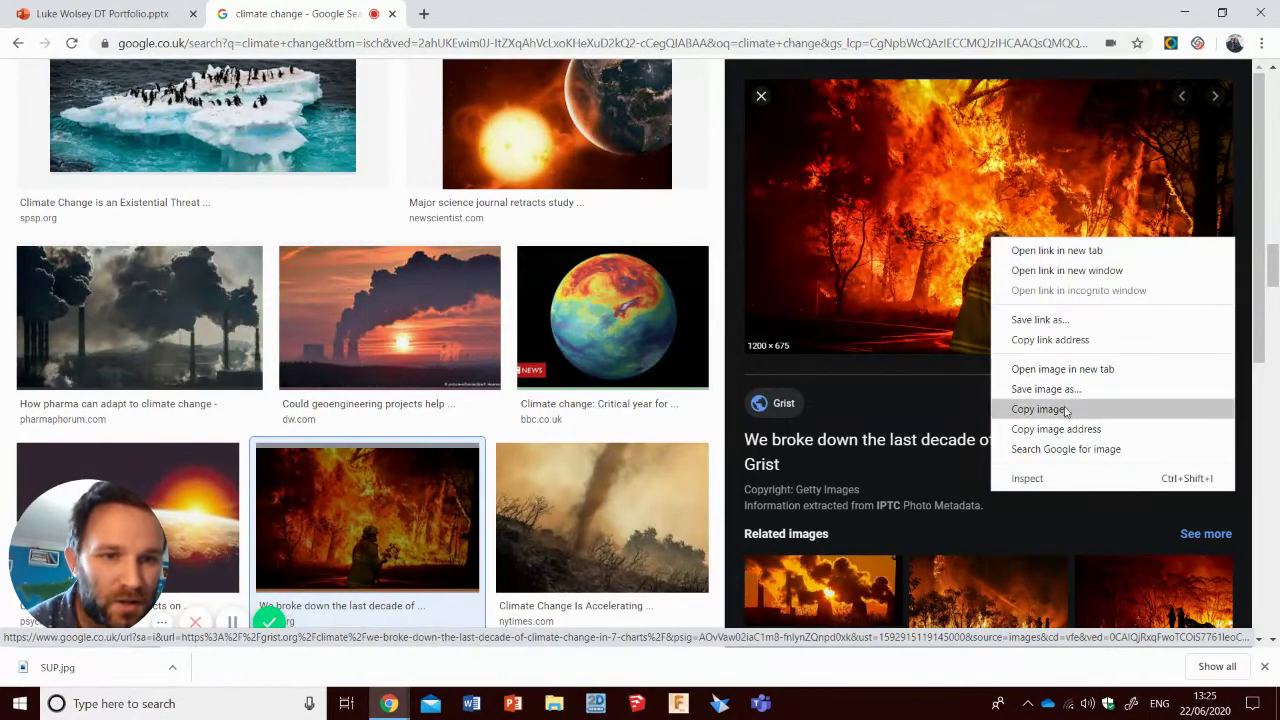
click(1030, 409)
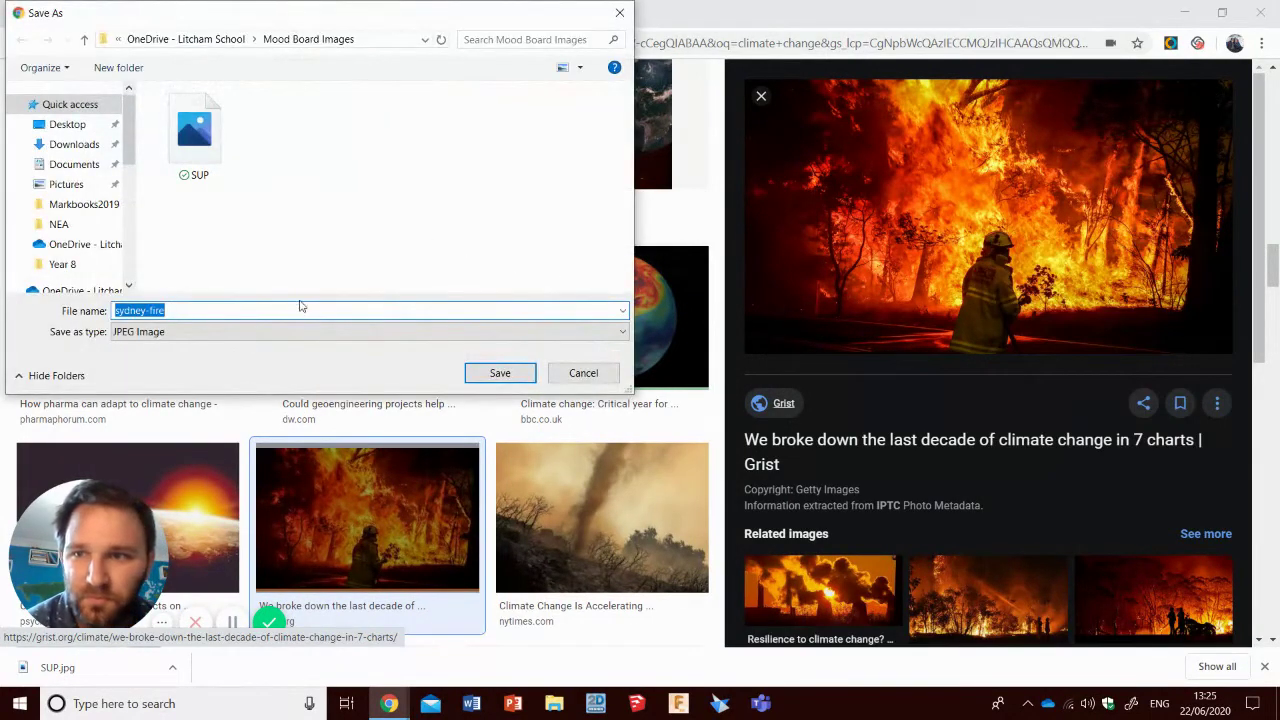
click(500, 373)
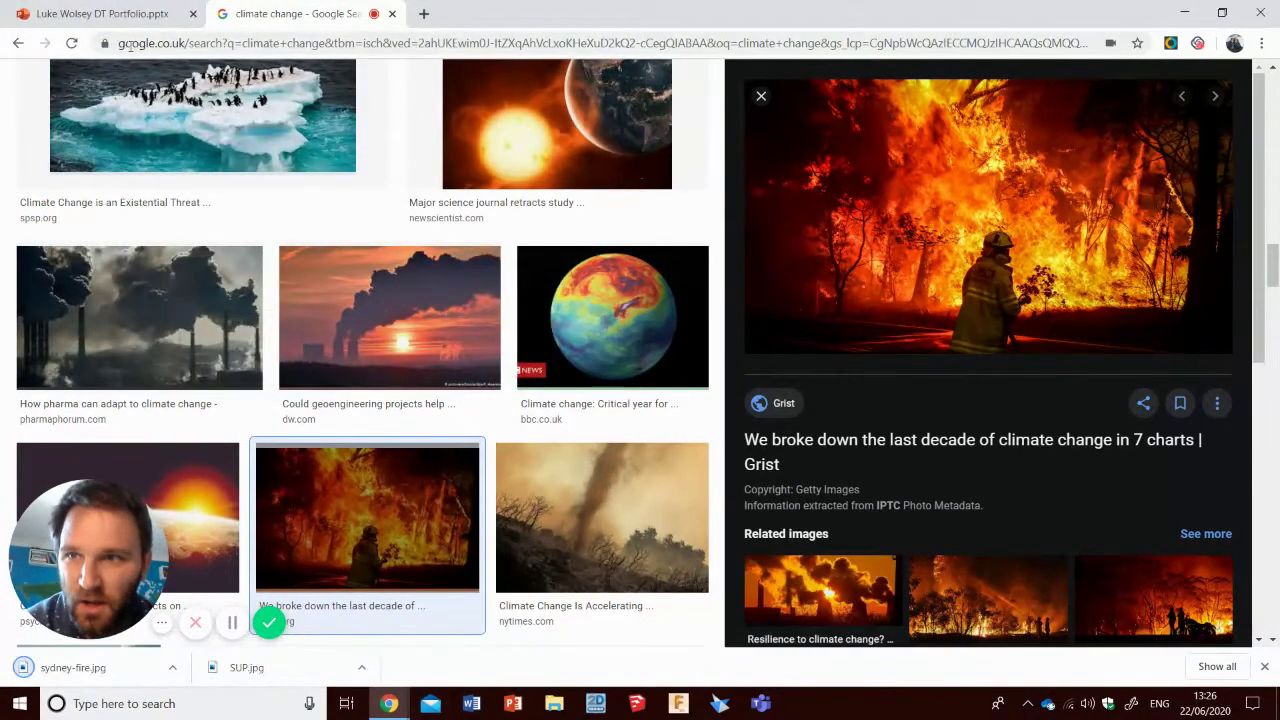
Step: Return to the PowerPoint portfolio and insert sydney-fire.jpg from OneDrive's Mood Board Images folder on the third slide
click(120, 14)
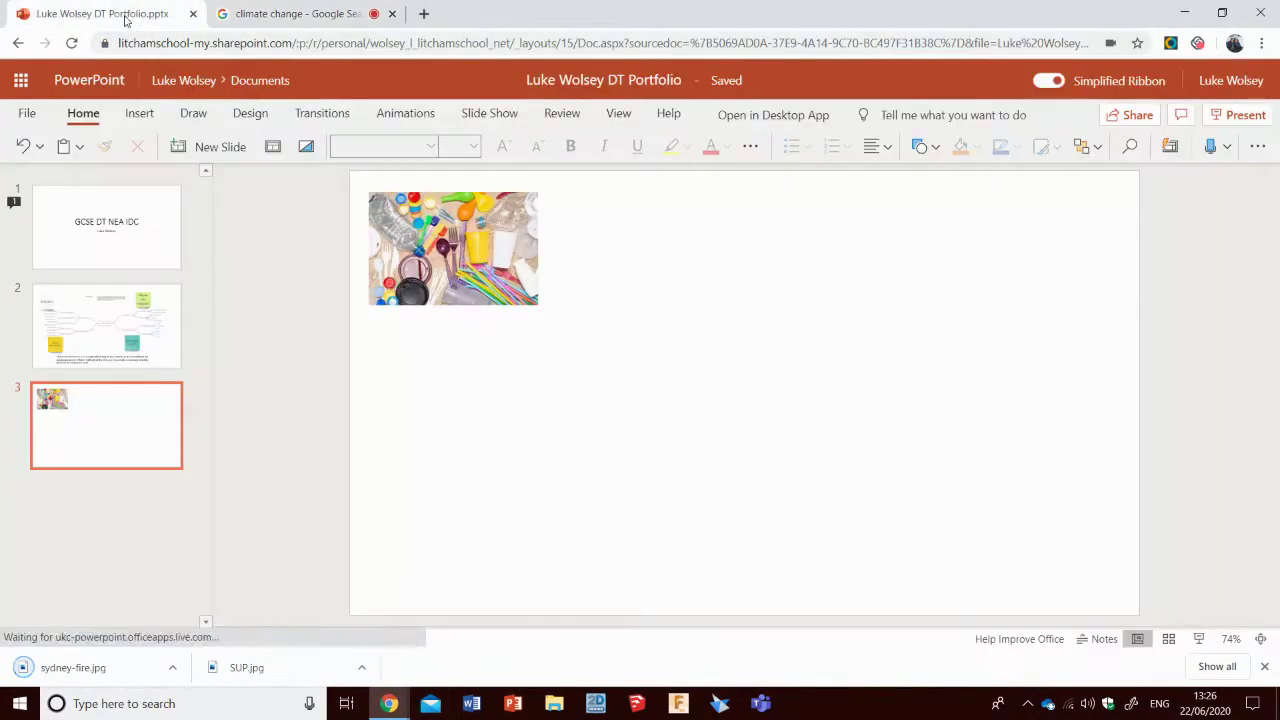
click(139, 113)
click(254, 148)
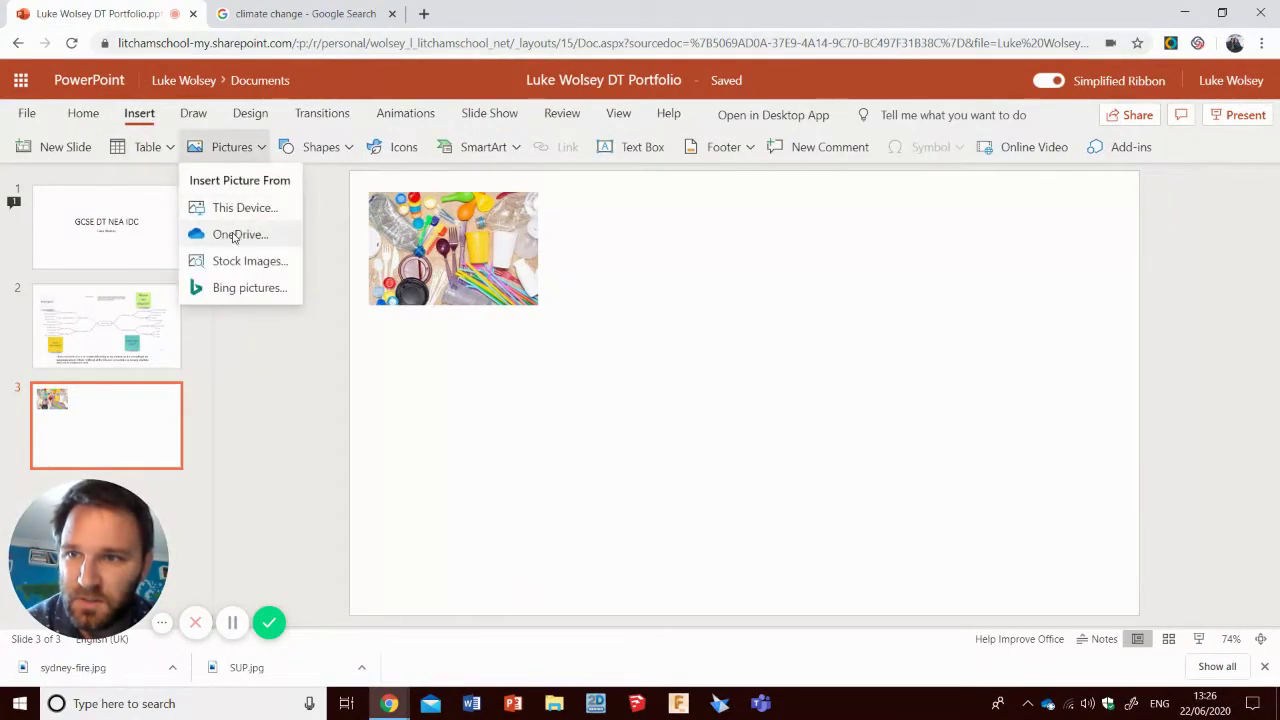
click(232, 236)
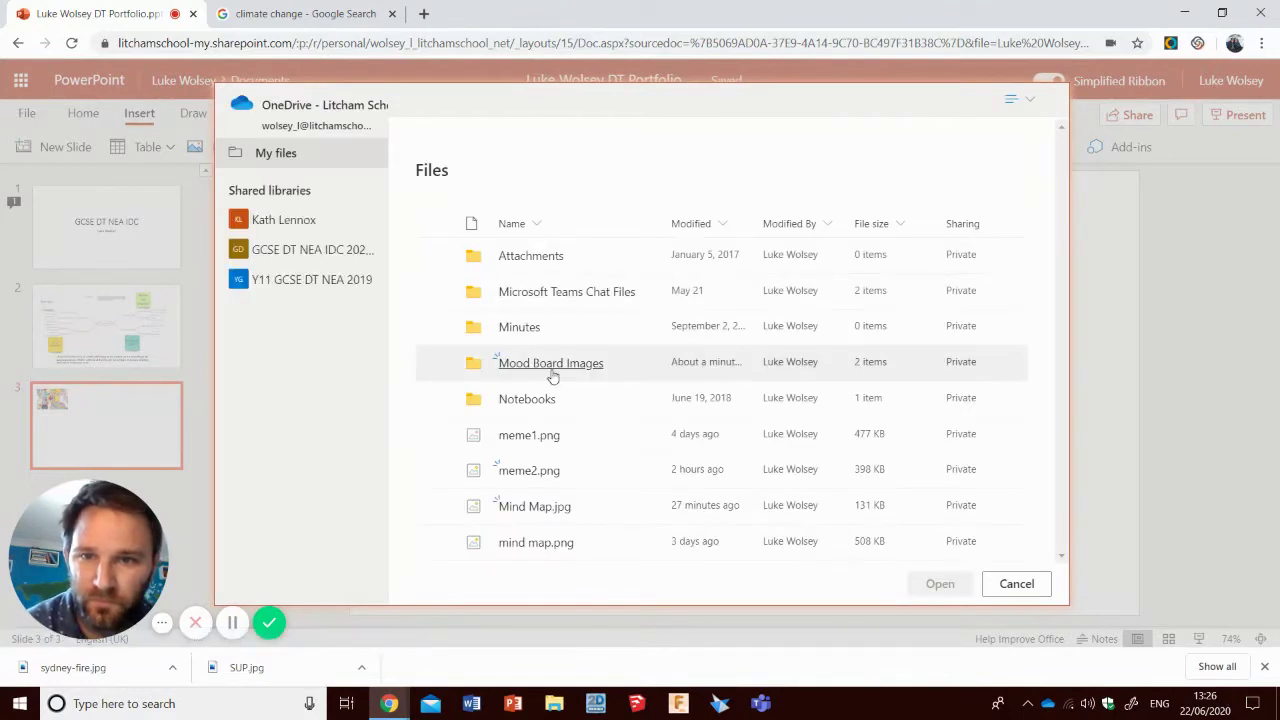
click(551, 365)
click(551, 298)
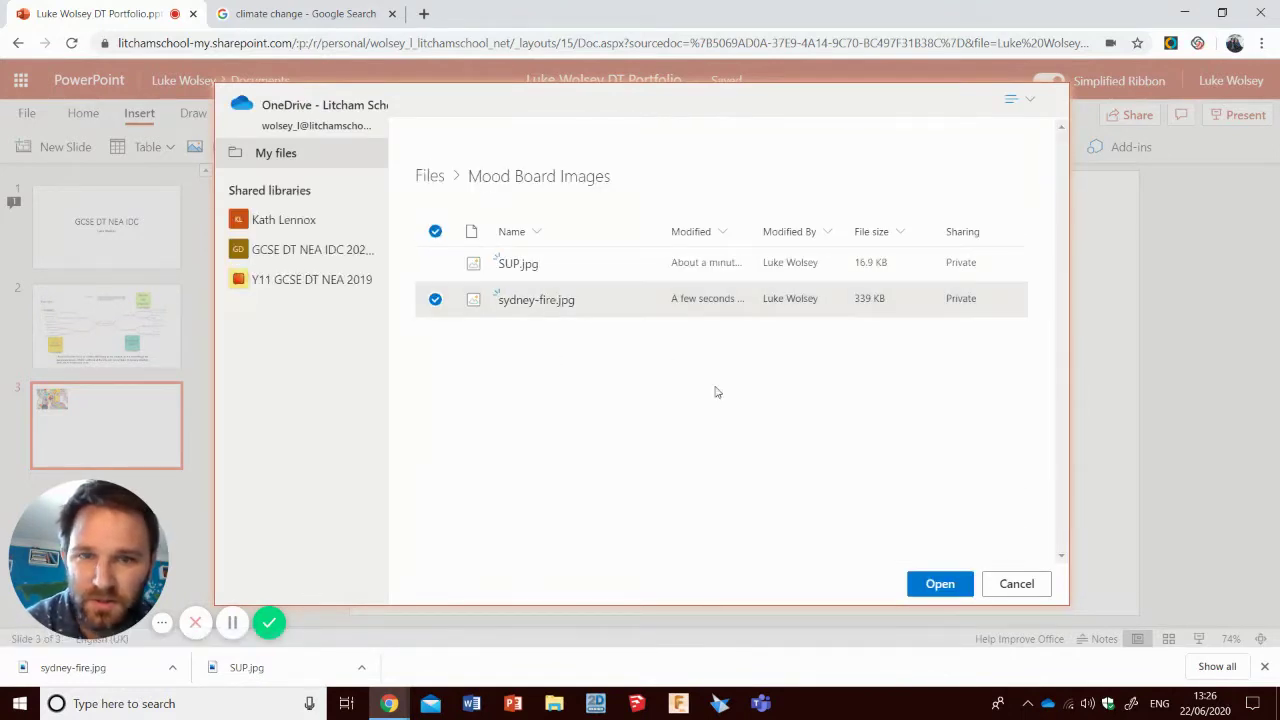
click(946, 594)
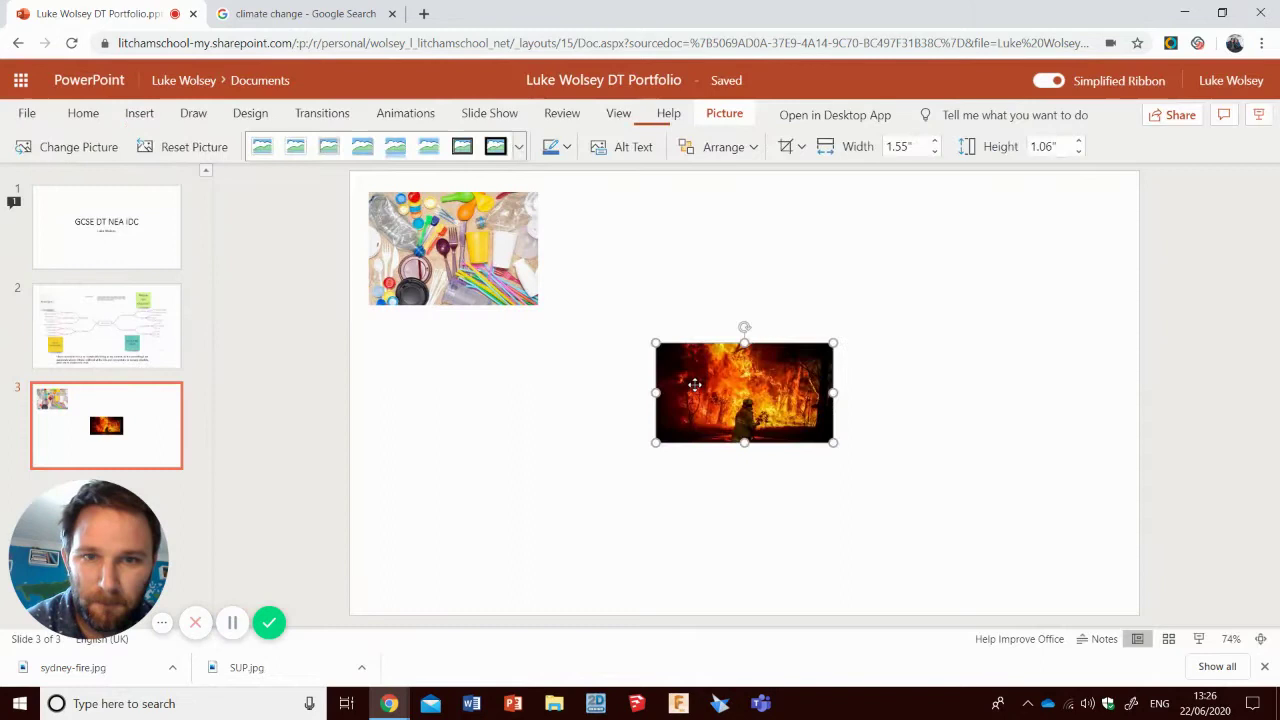
Step: Move the fire picture beside the plastics picture along the slide's upper edge, dismiss the design suggestions and deselect it
drag(646, 385, 582, 242)
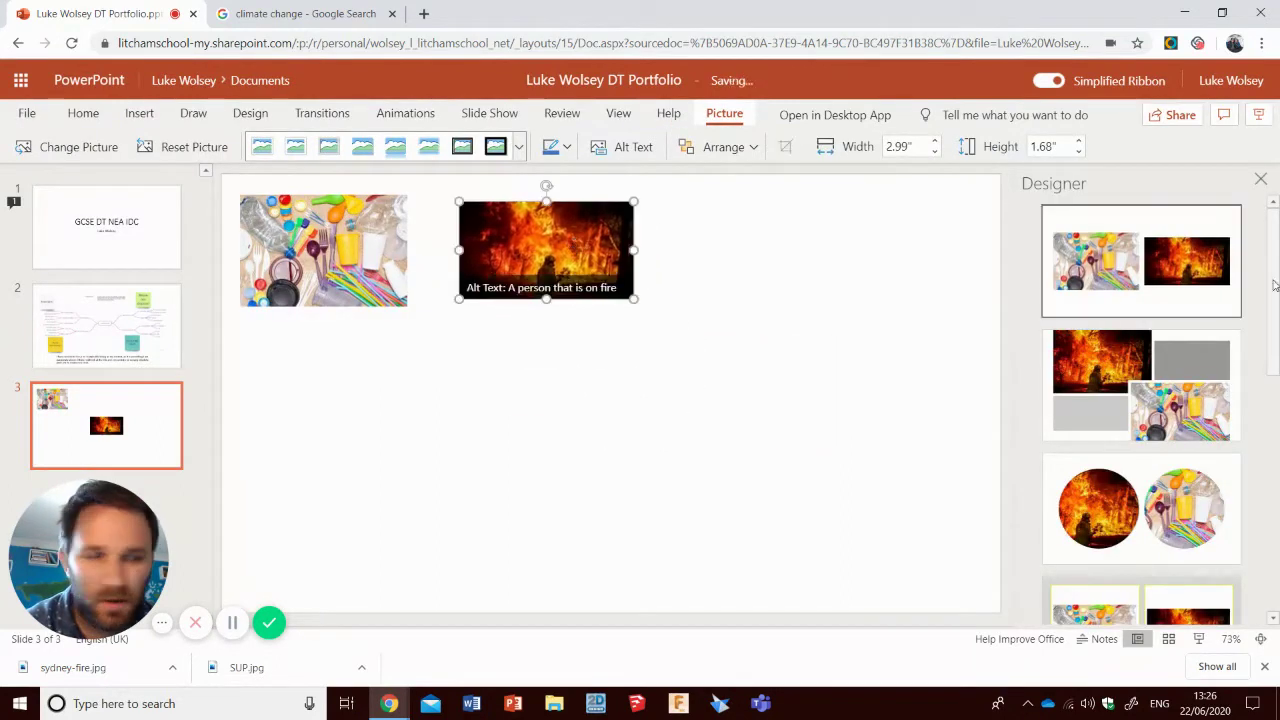
click(1260, 179)
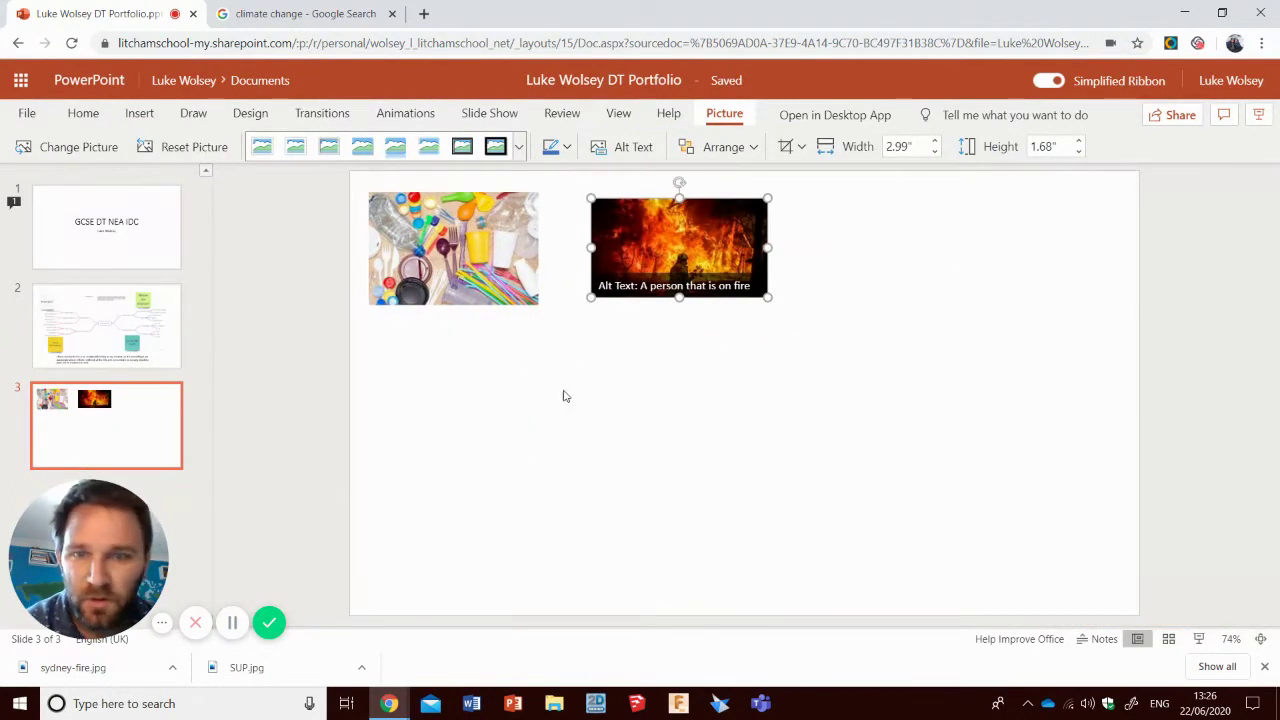
click(643, 380)
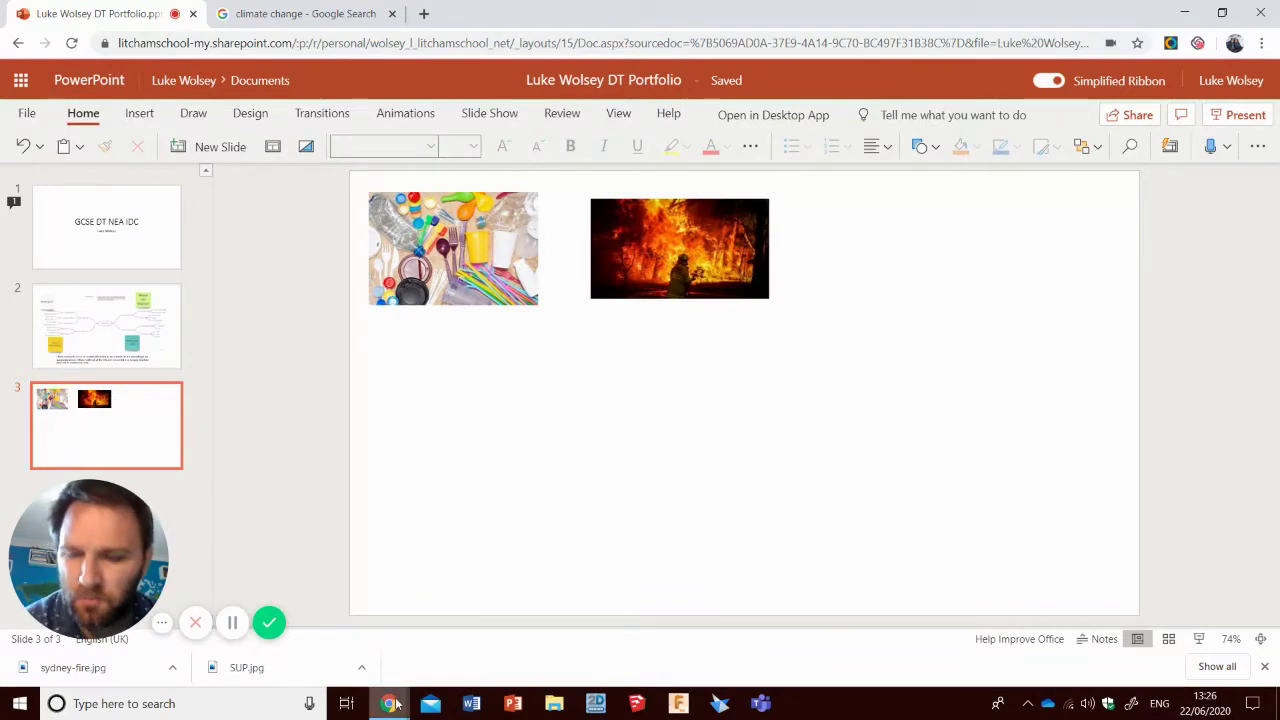
Step: Switch back to the Google results and run an image search for "6rs"
mouse_move(395, 704)
click(295, 14)
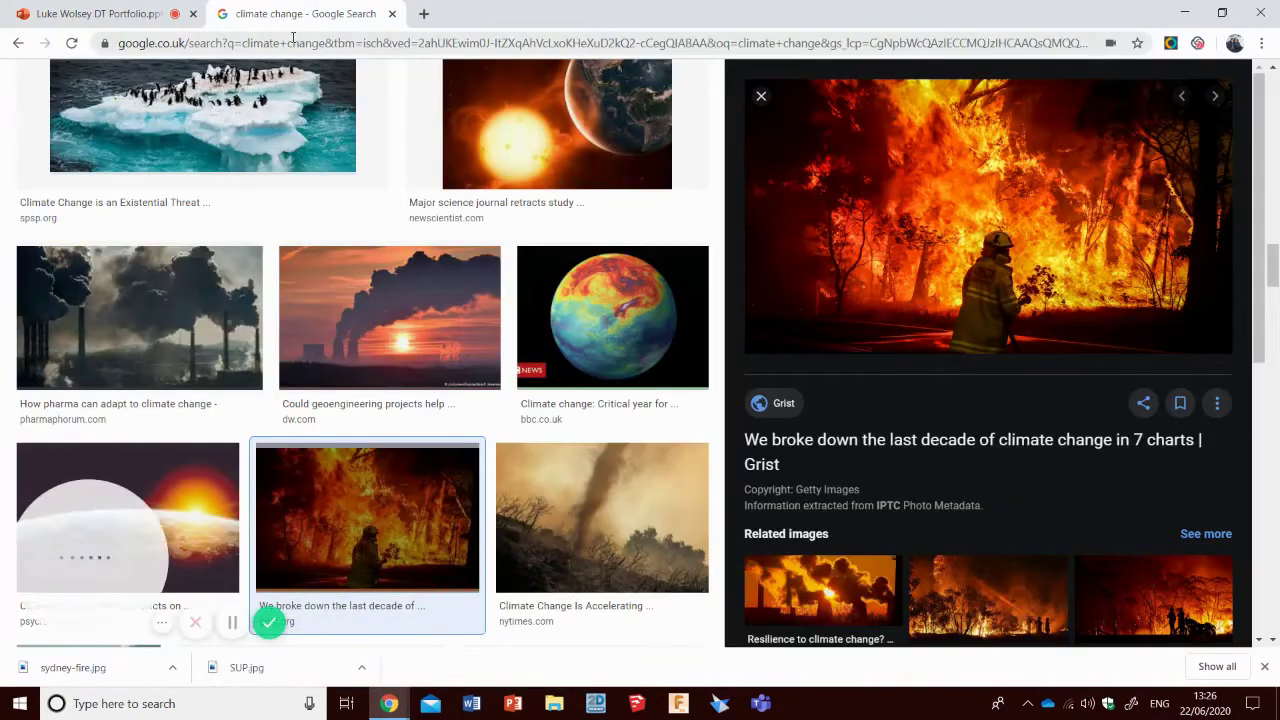
click(290, 43)
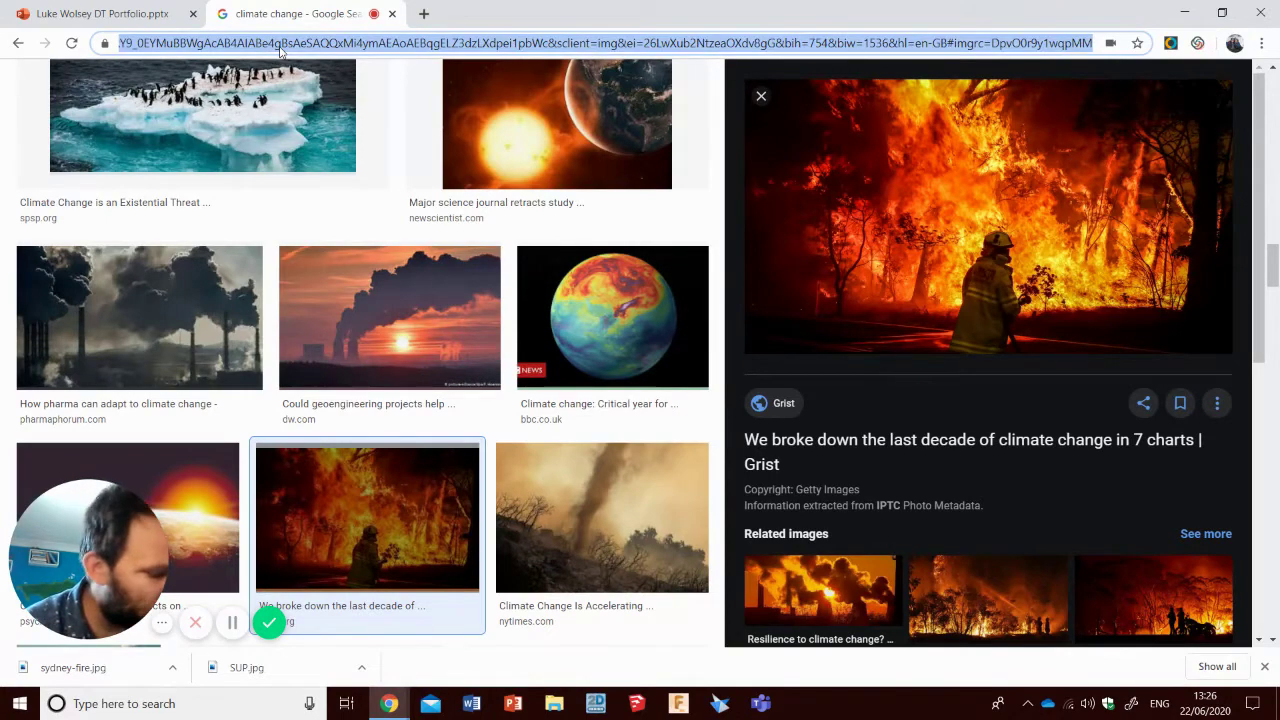
text(6rs)
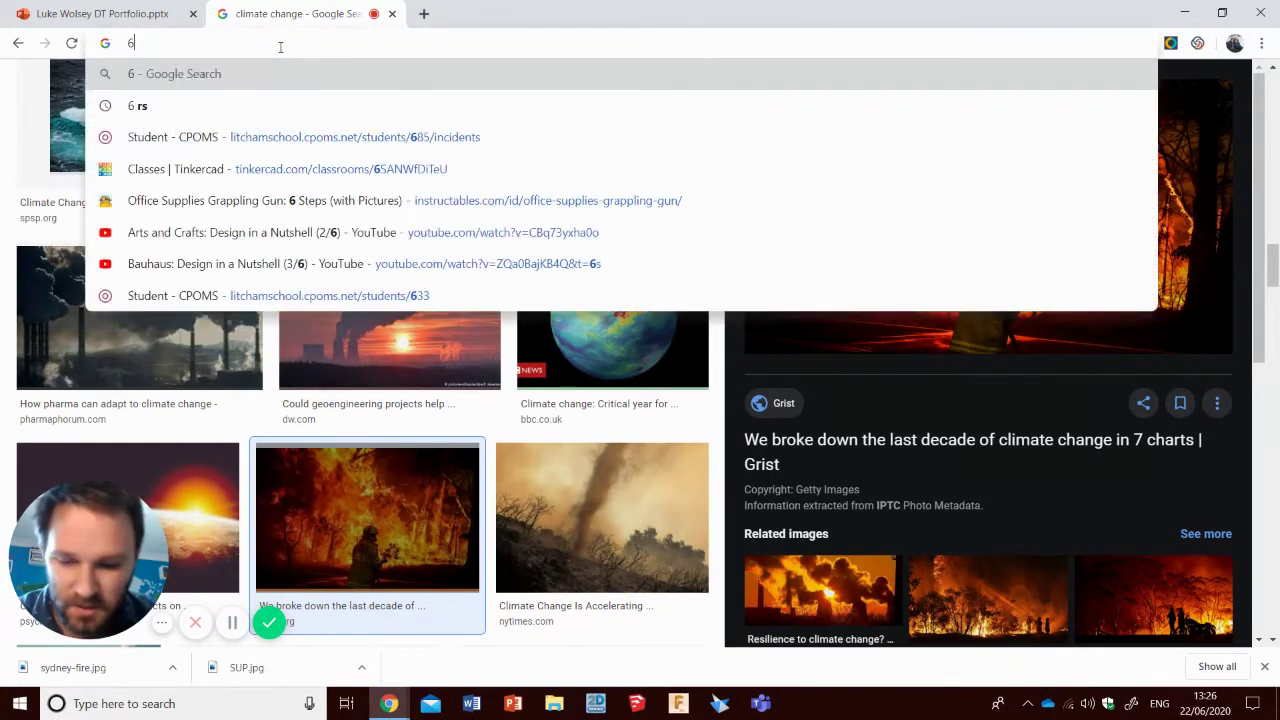
key(Return)
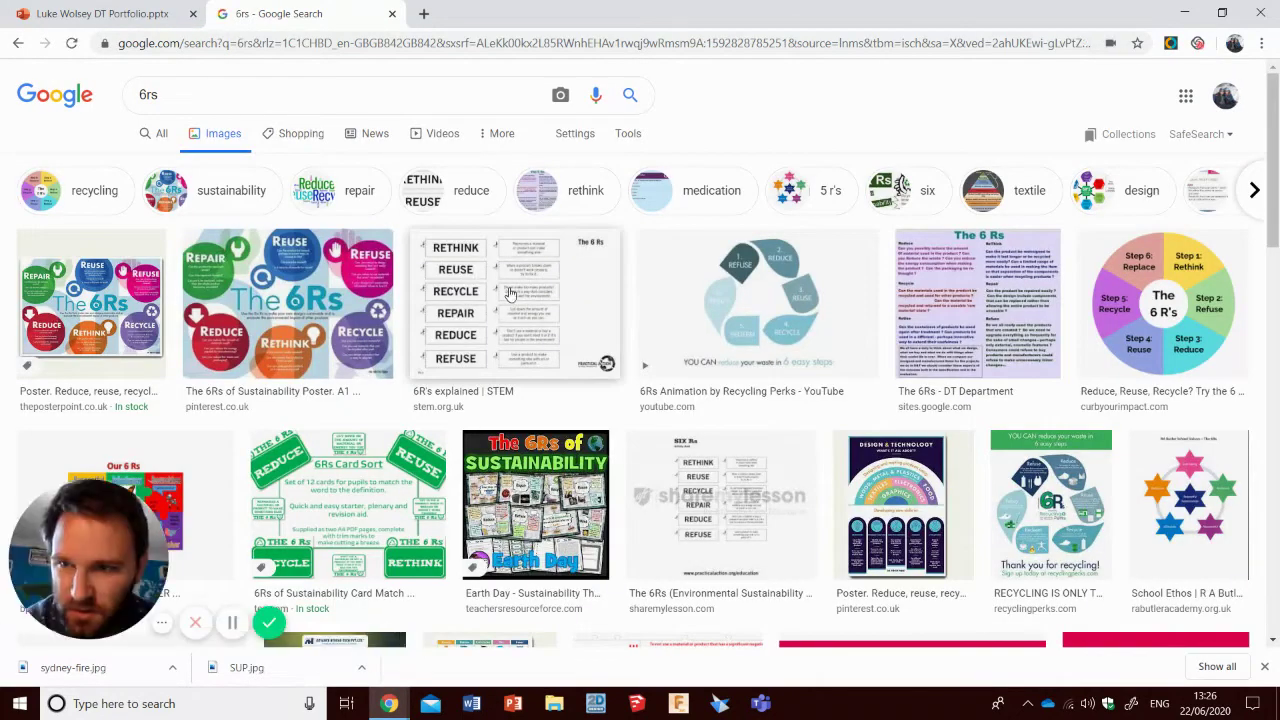
Step: Look through the 6rs image results for a picture suited to the mood board
scroll(510, 290, down, 1)
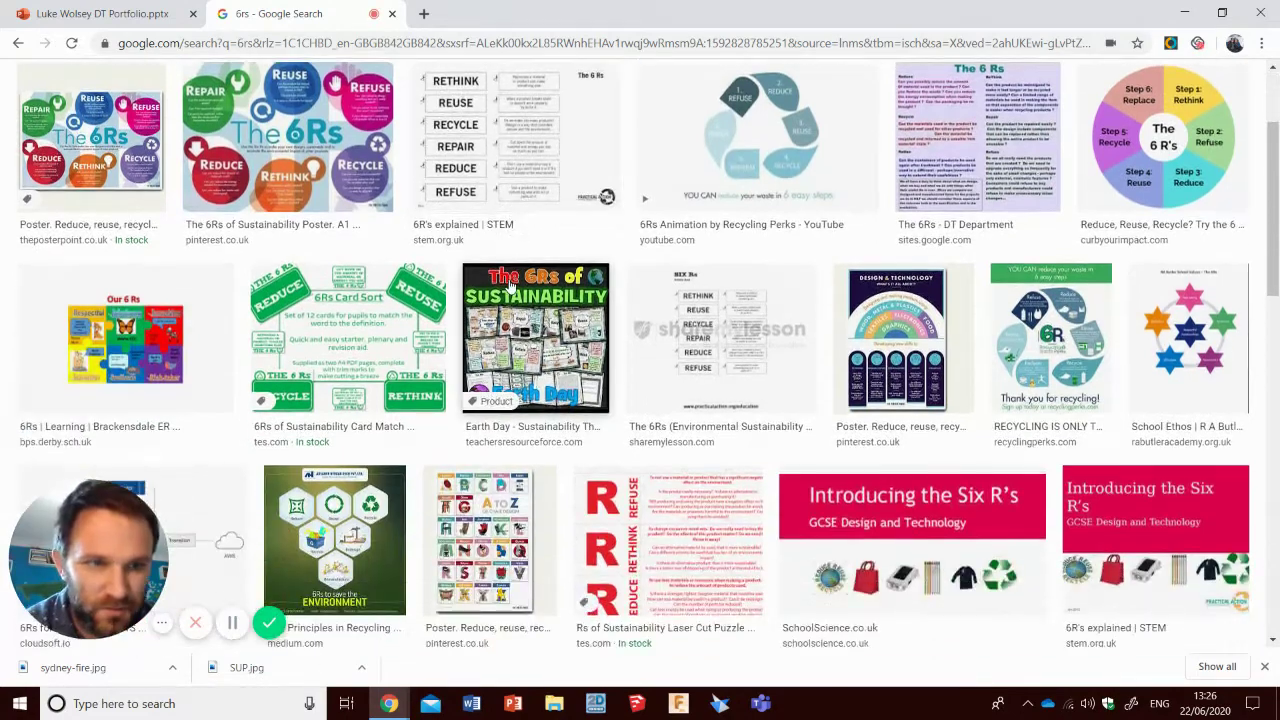
scroll(548, 420, down, 4)
scroll(548, 350, down, 2)
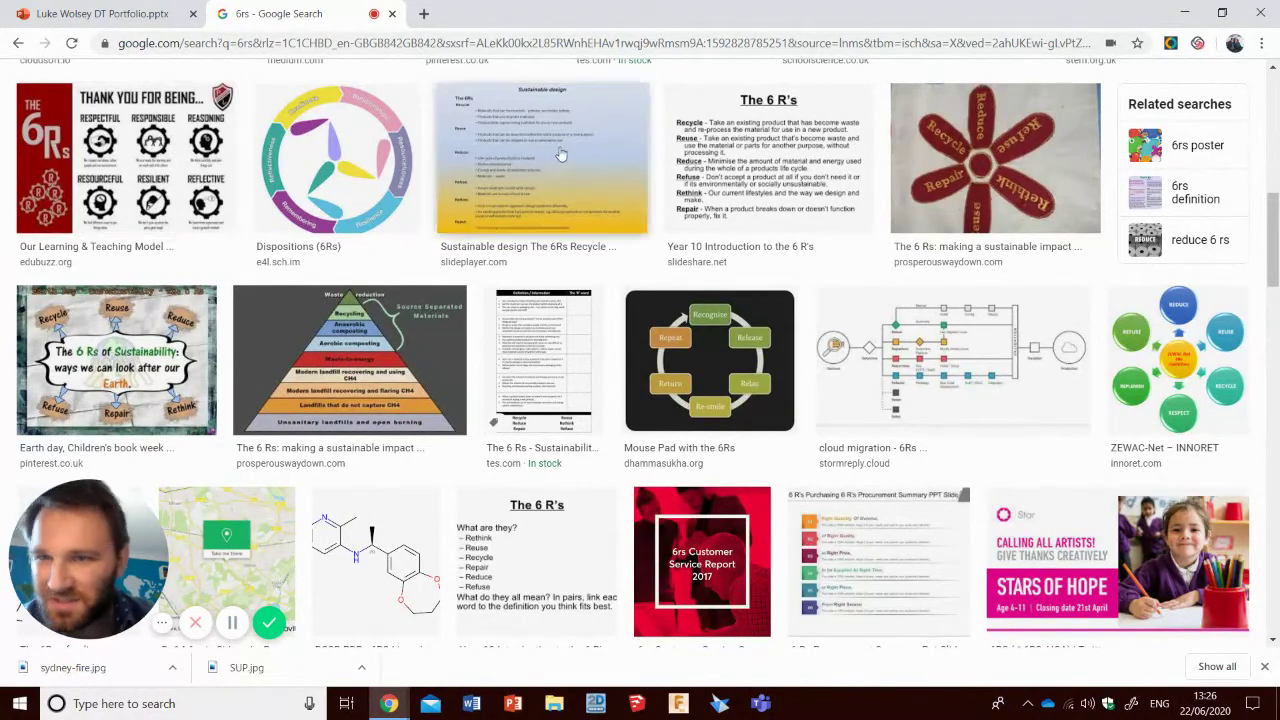
scroll(592, 177, down, 2)
scroll(592, 177, down, 3)
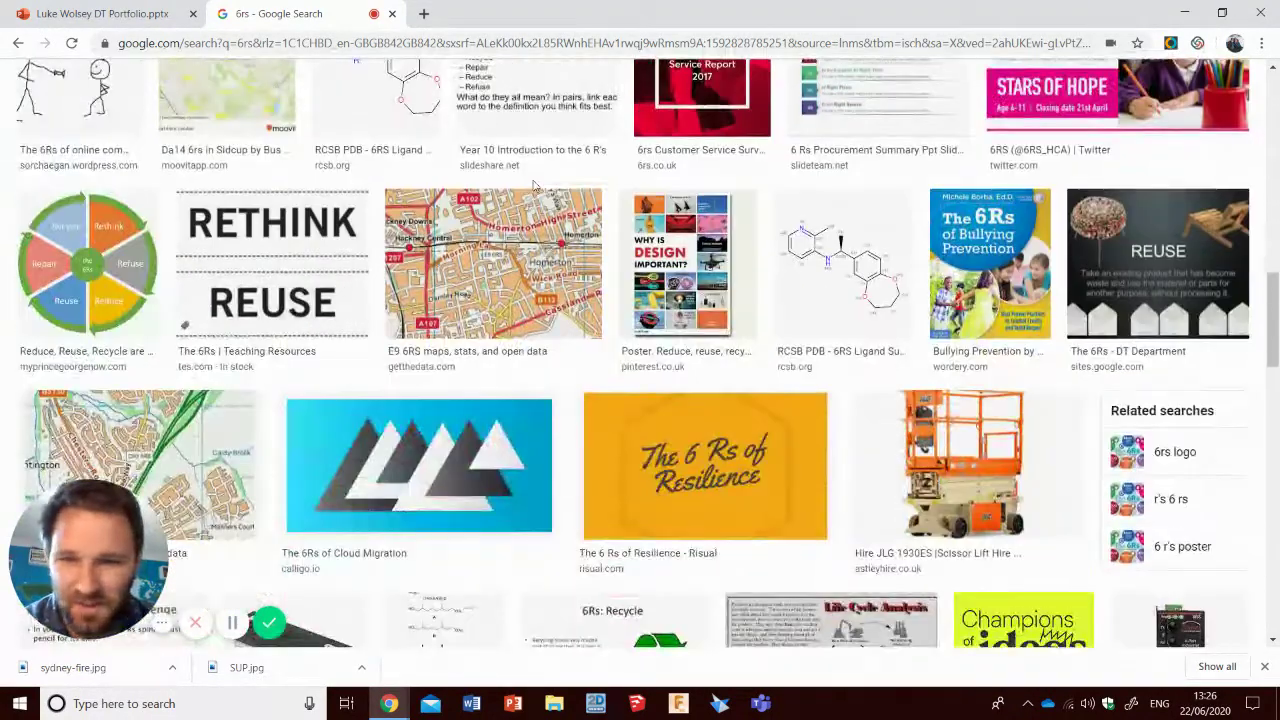
scroll(533, 185, down, 5)
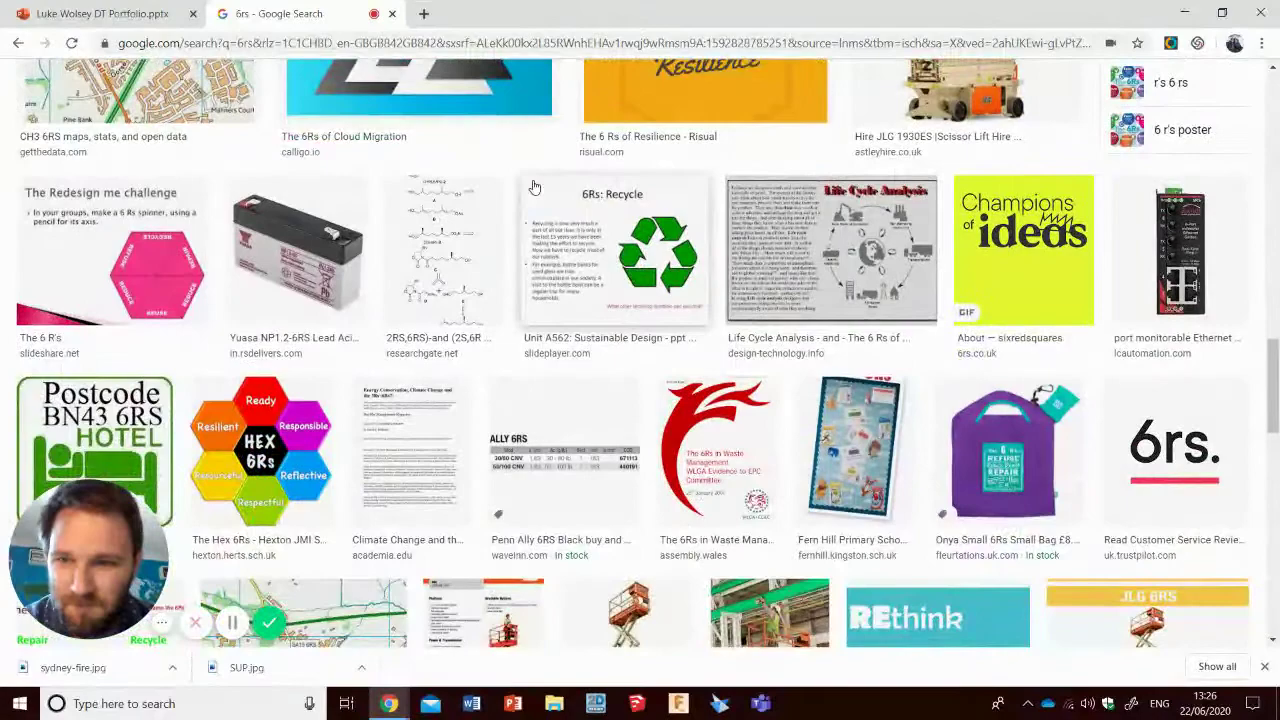
scroll(533, 185, down, 12)
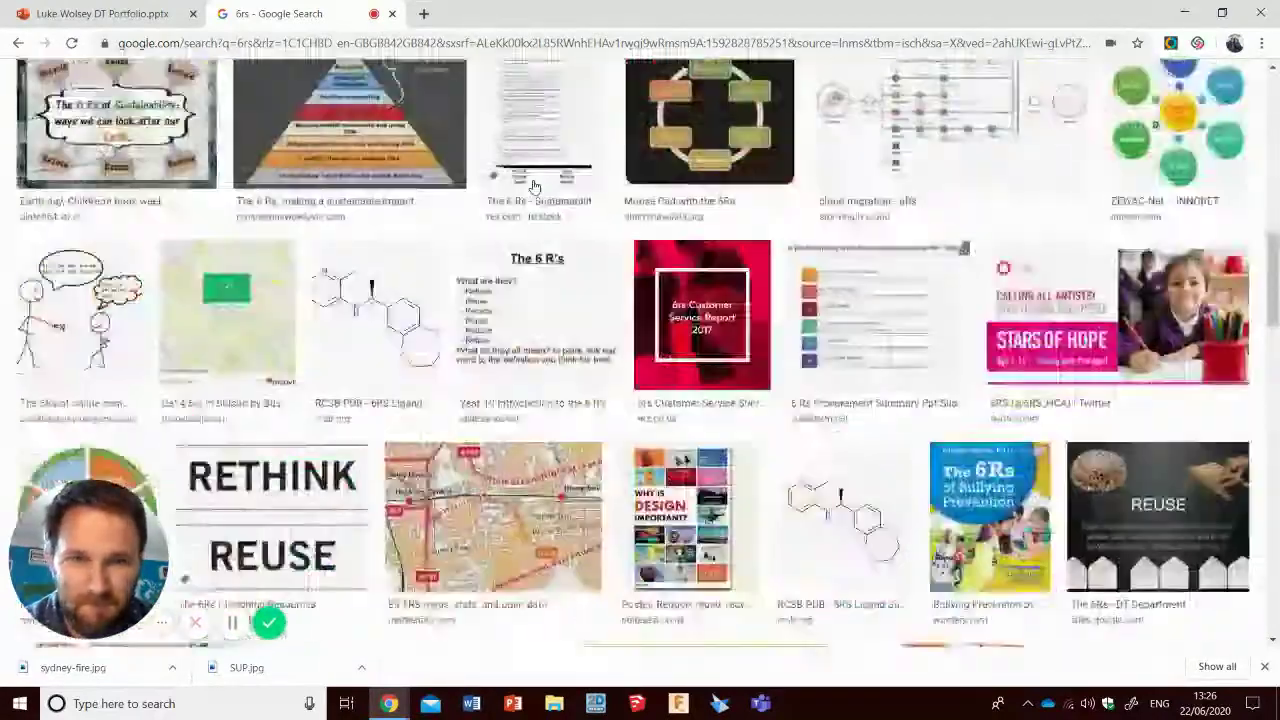
scroll(535, 187, up, 20)
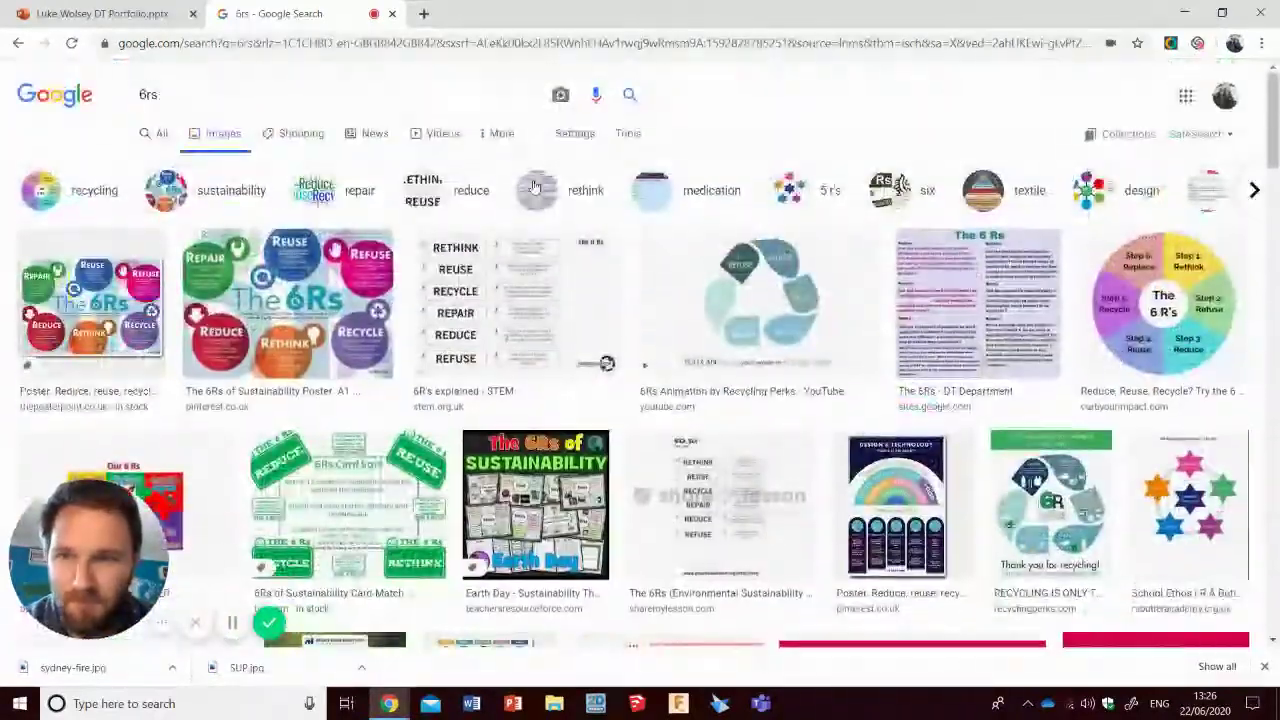
Step: Save The 6Rs of Sustainability poster as the JPEG "6rs" in the Mood Board Images folder and return to the PowerPoint portfolio
click(285, 310)
right_click(1017, 231)
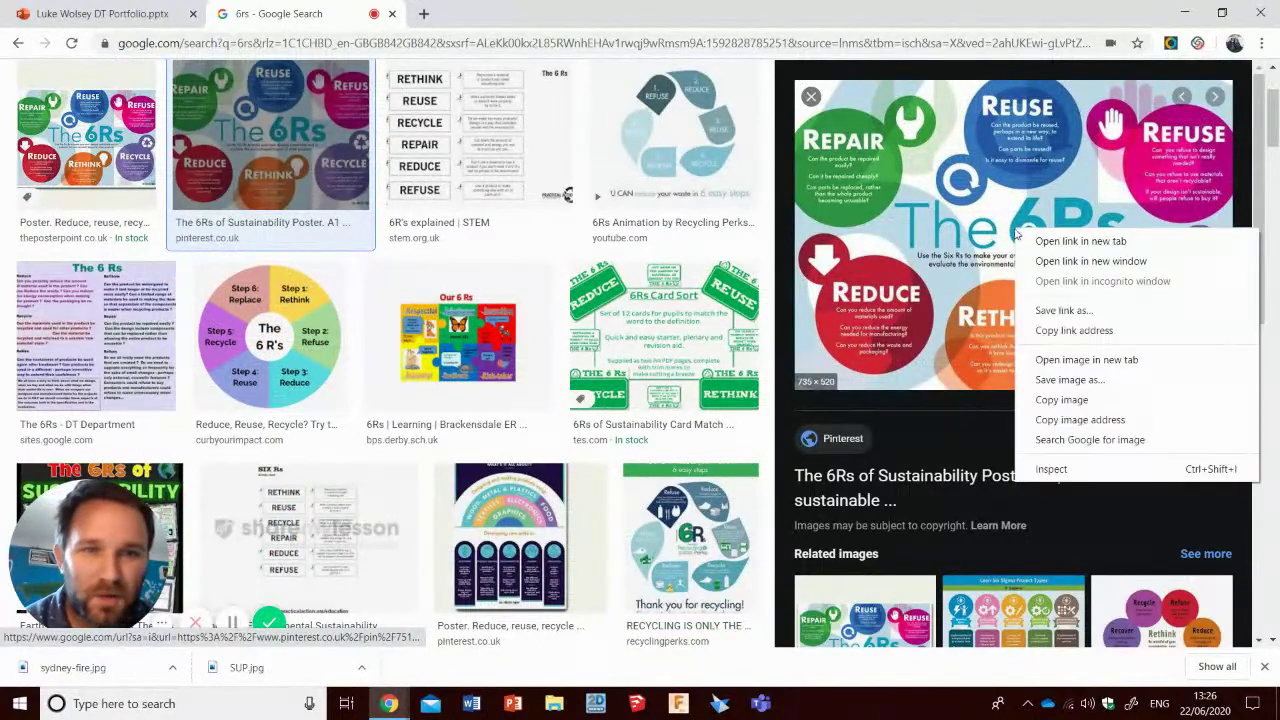
click(1094, 378)
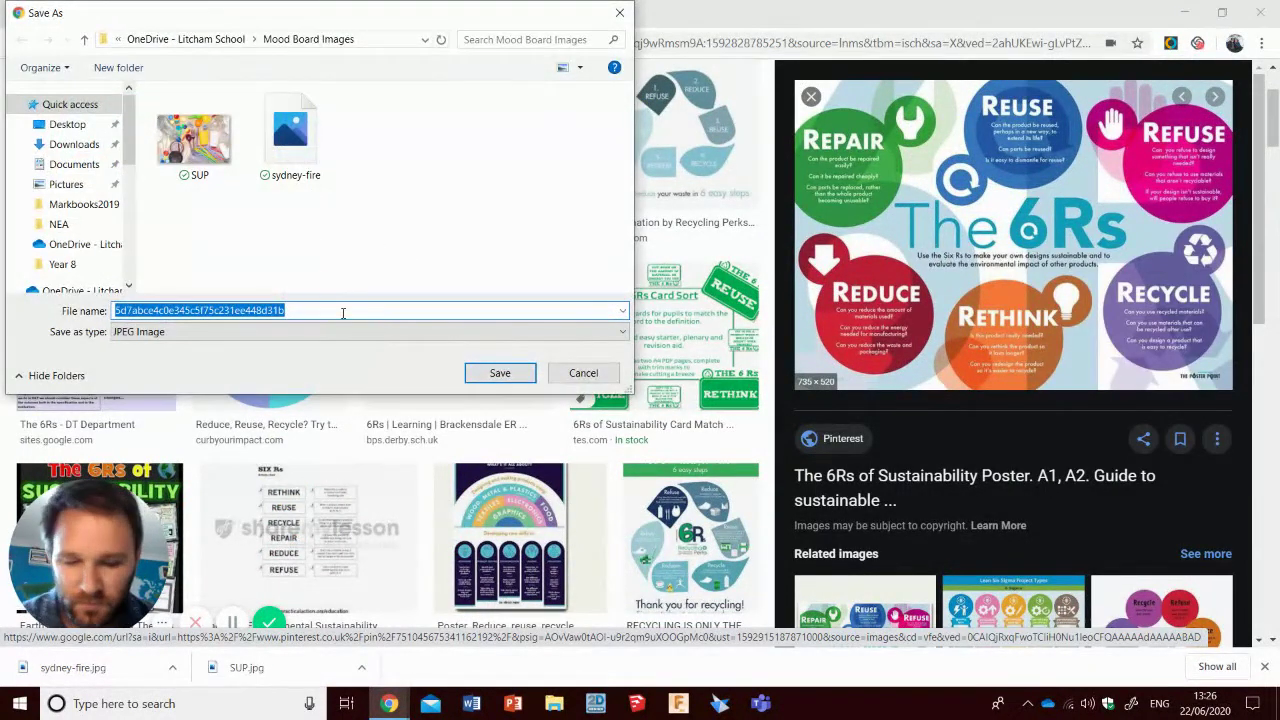
text(6rs)
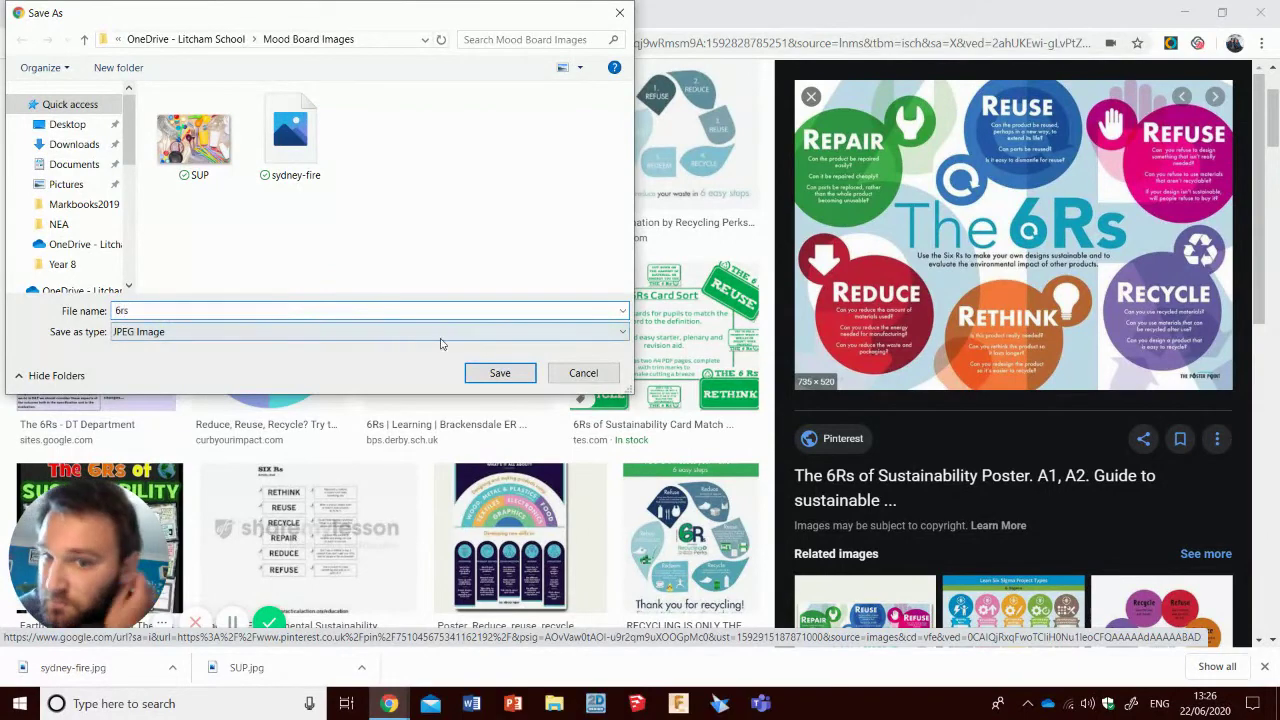
click(500, 372)
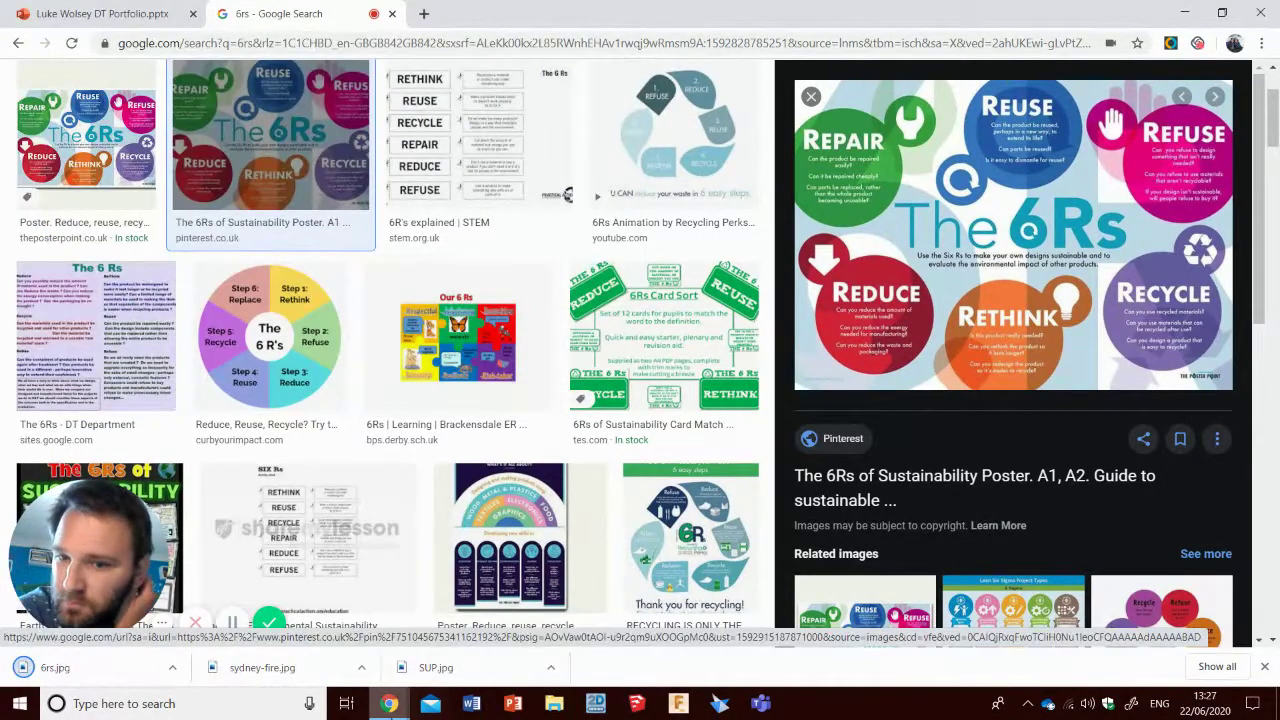
click(140, 14)
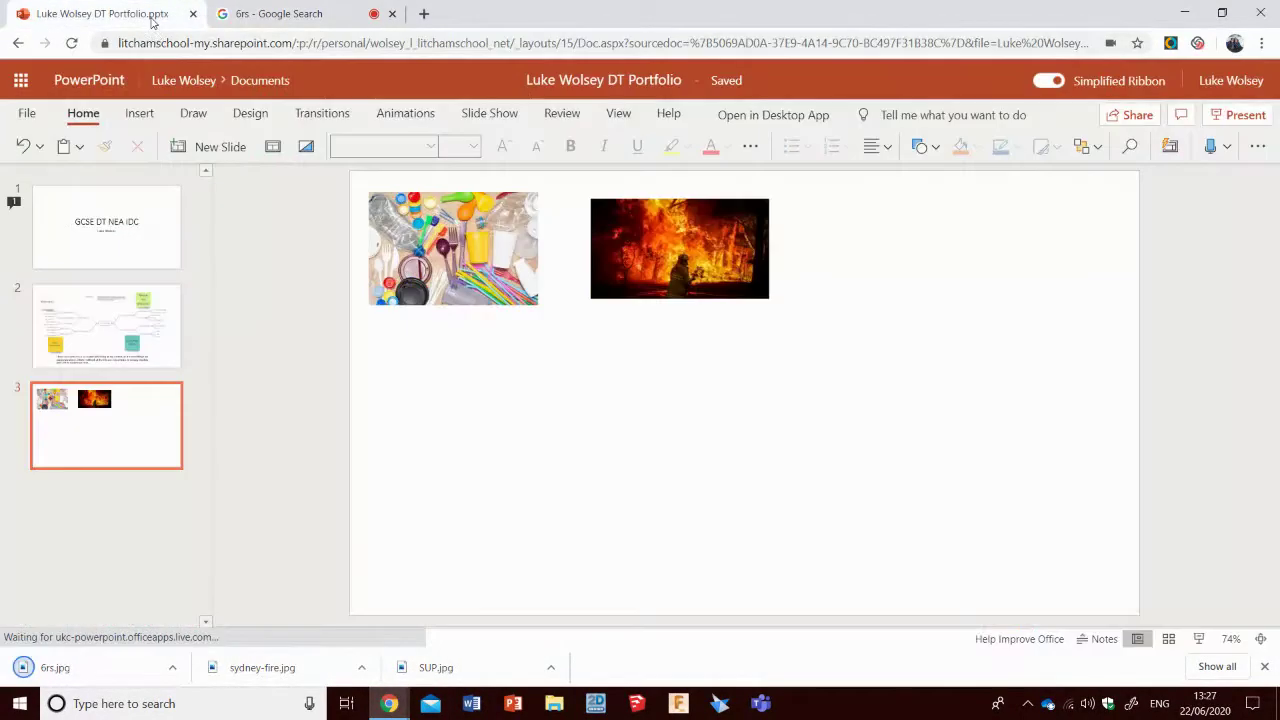
Step: Insert the picture 6rs.jpg from the OneDrive Mood Board Images folder onto slide 3
click(139, 113)
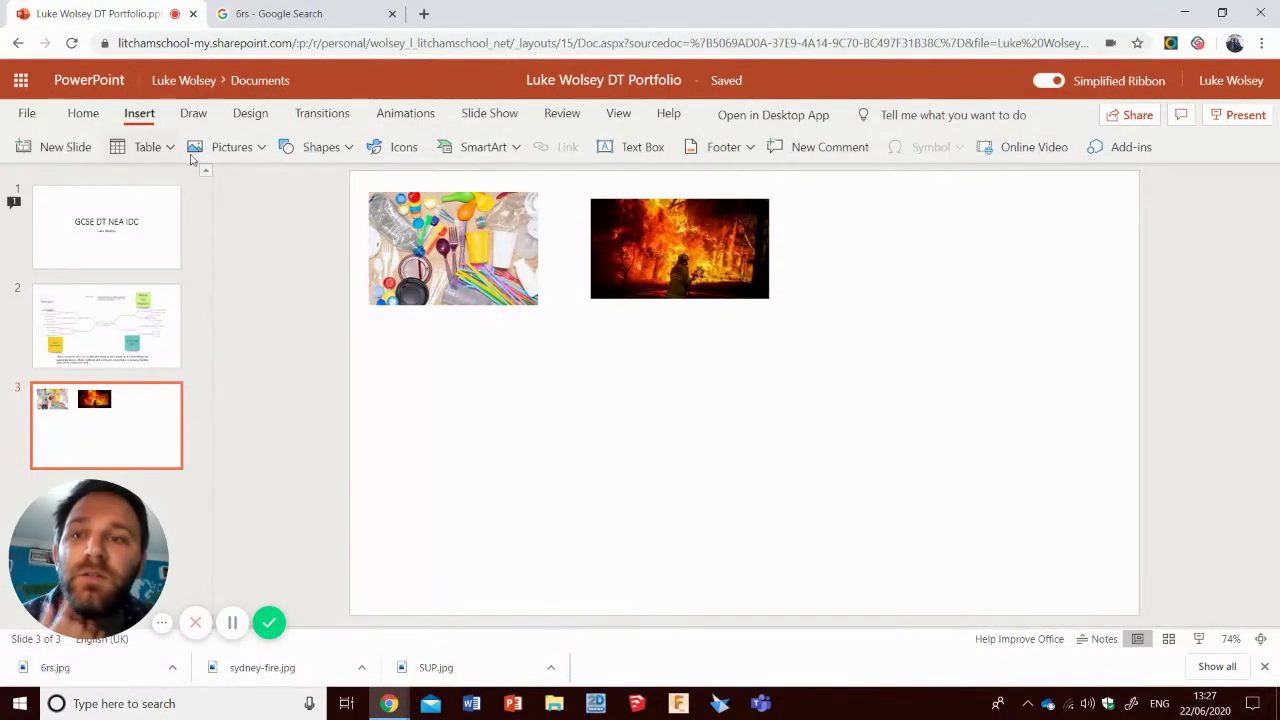
click(240, 147)
click(236, 234)
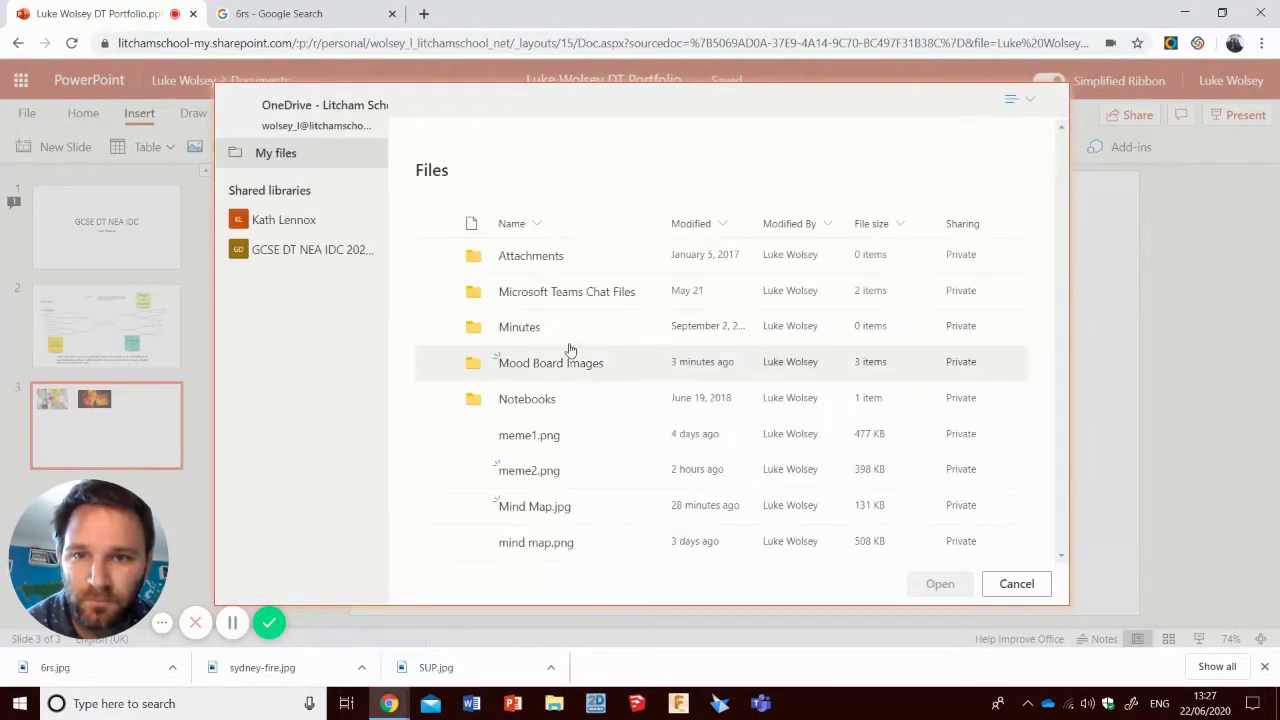
click(566, 364)
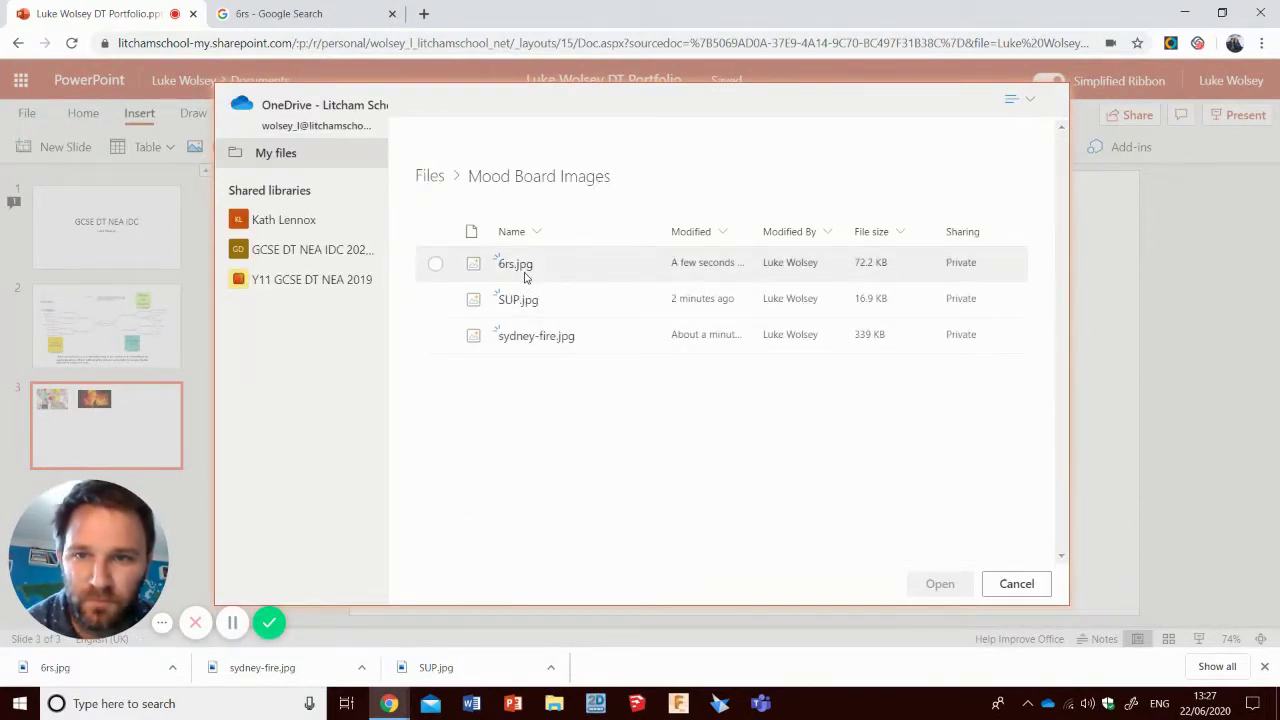
click(528, 276)
click(940, 584)
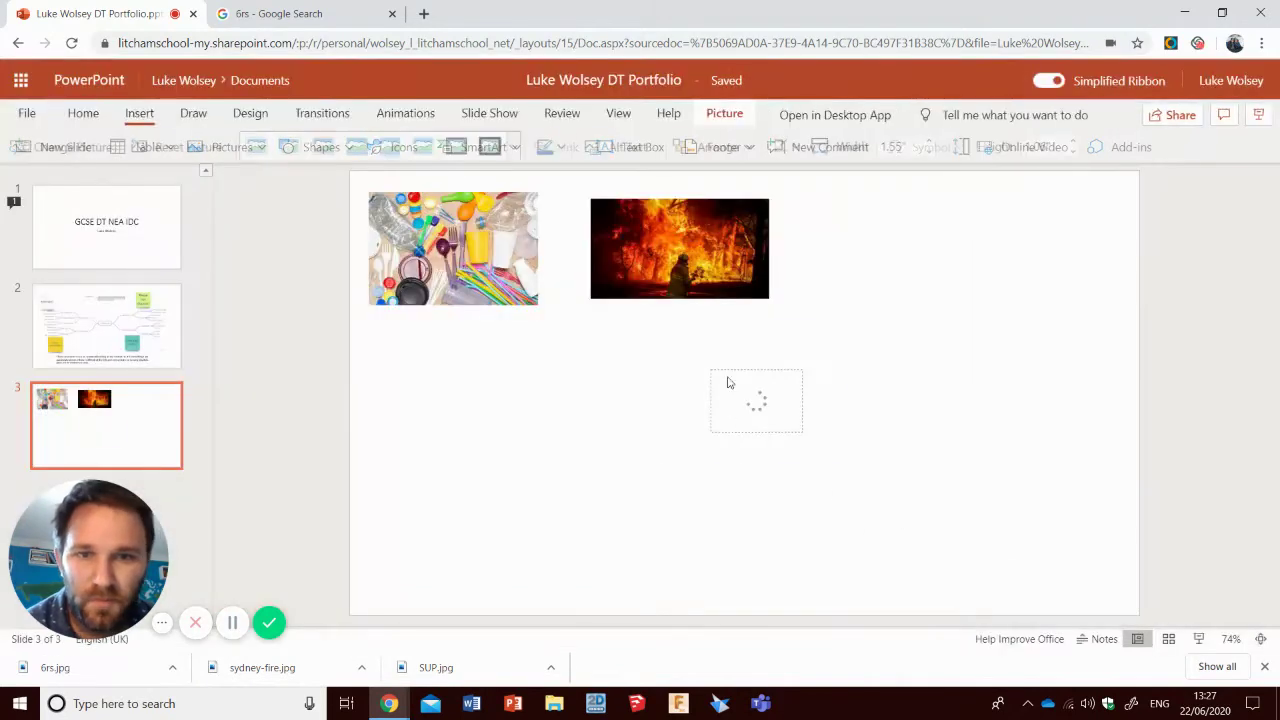
Step: Move the 6Rs picture below the plastics and fire pictures, deselect it and dismiss the design suggestions
drag(649, 394, 414, 390)
right_click(458, 401)
click(574, 406)
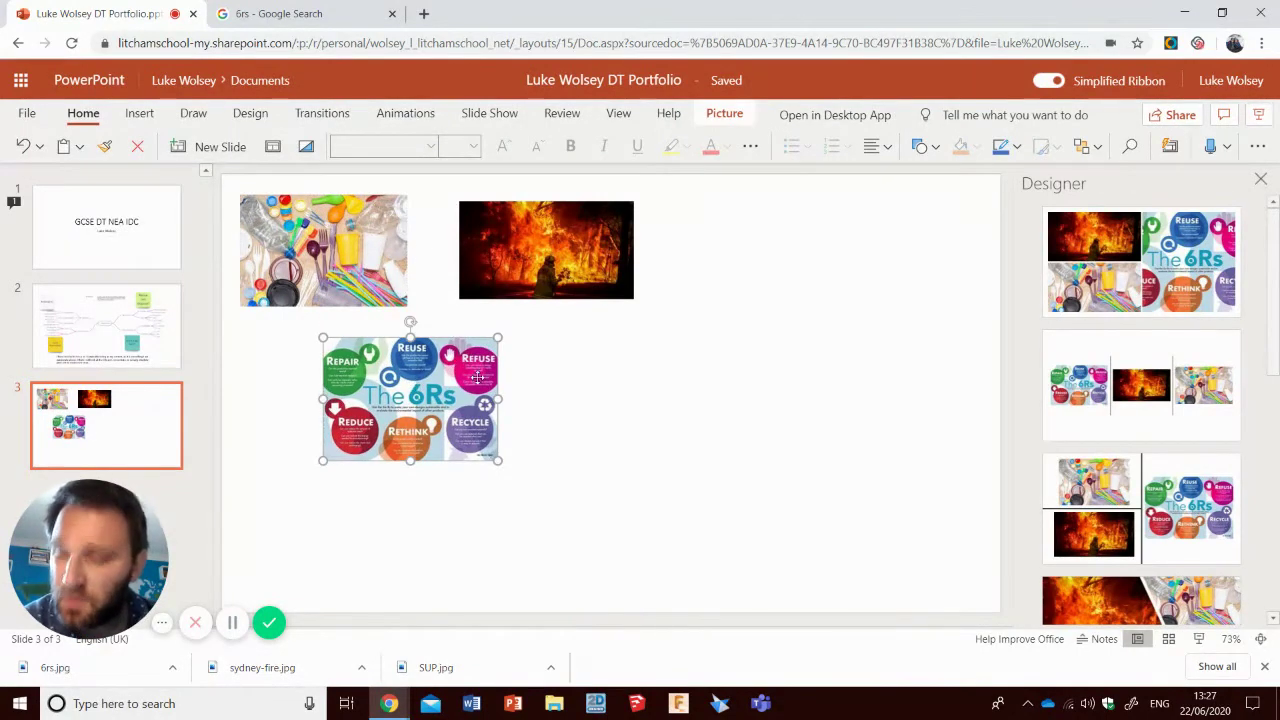
click(724, 430)
click(1260, 179)
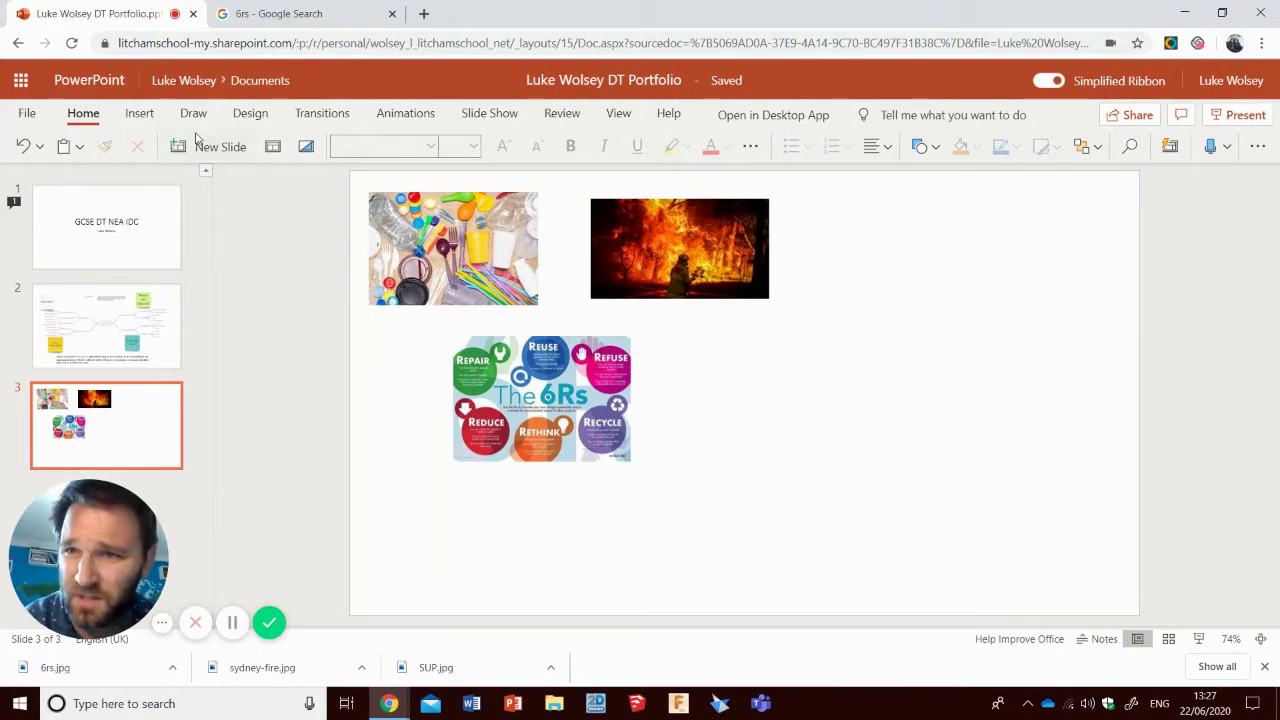
Step: Add a text box to the mood board slide and enter the heading text "Single Use Plastics"
click(139, 114)
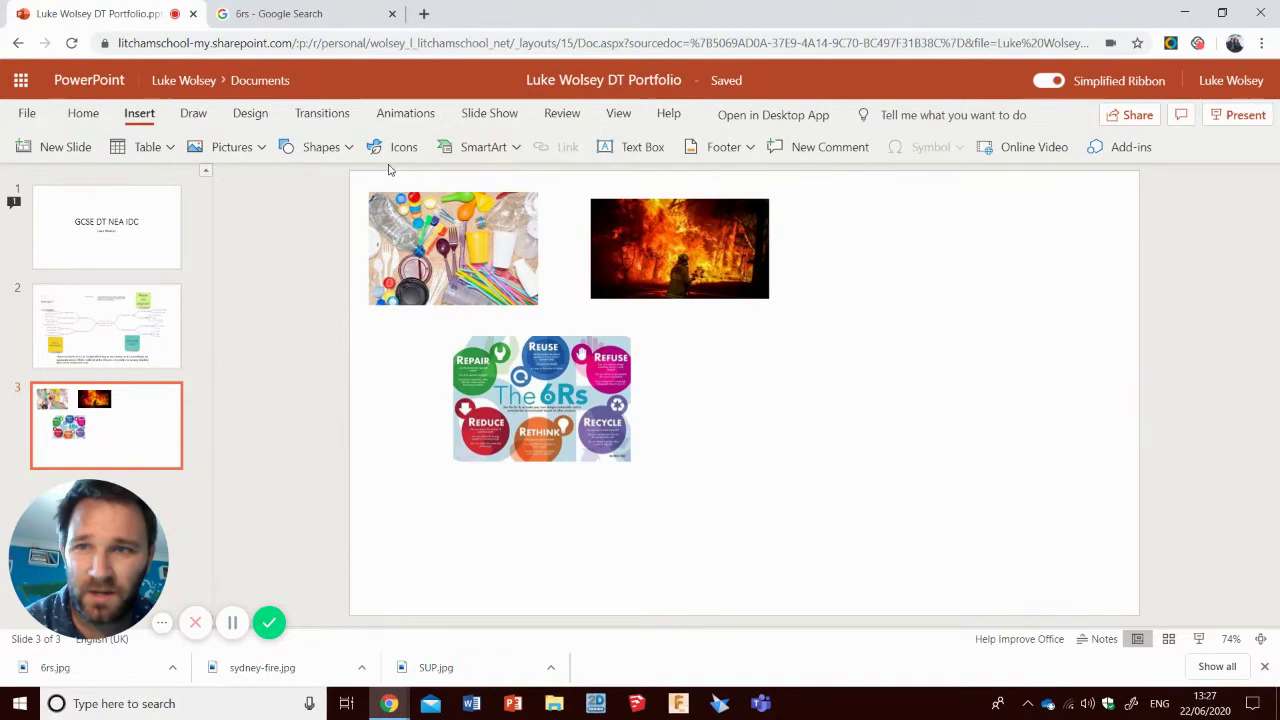
click(596, 148)
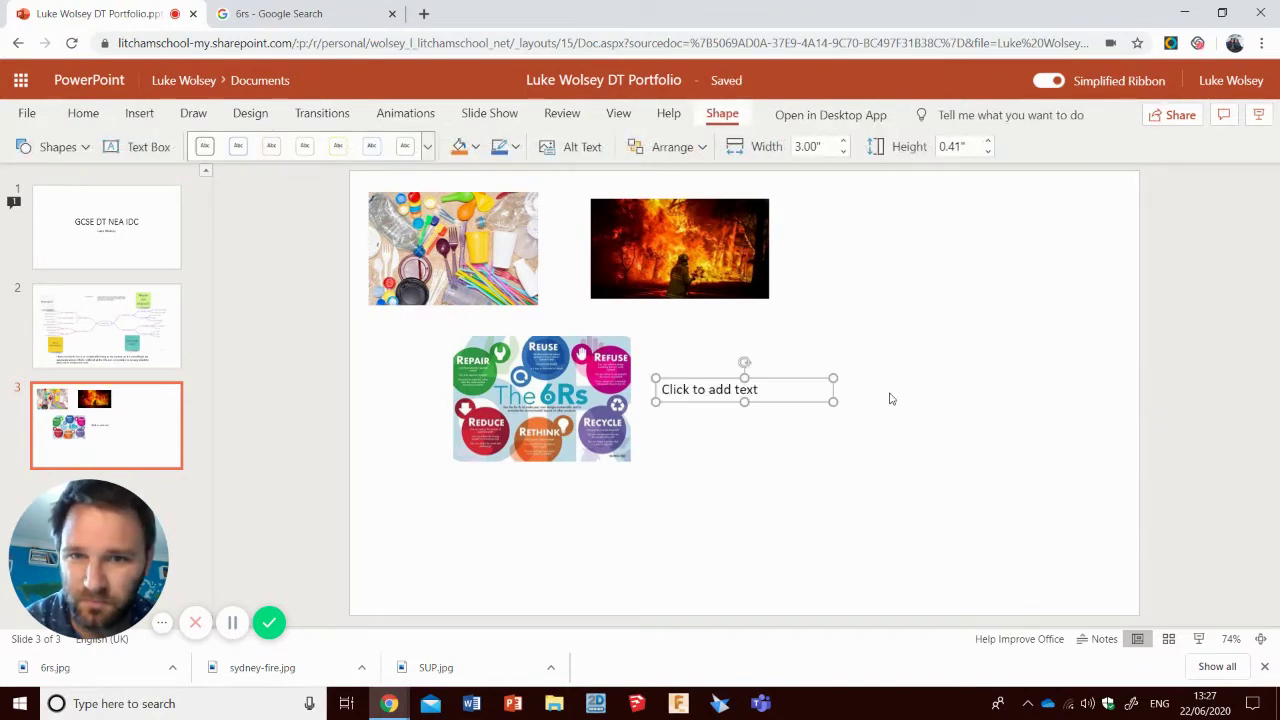
click(748, 389)
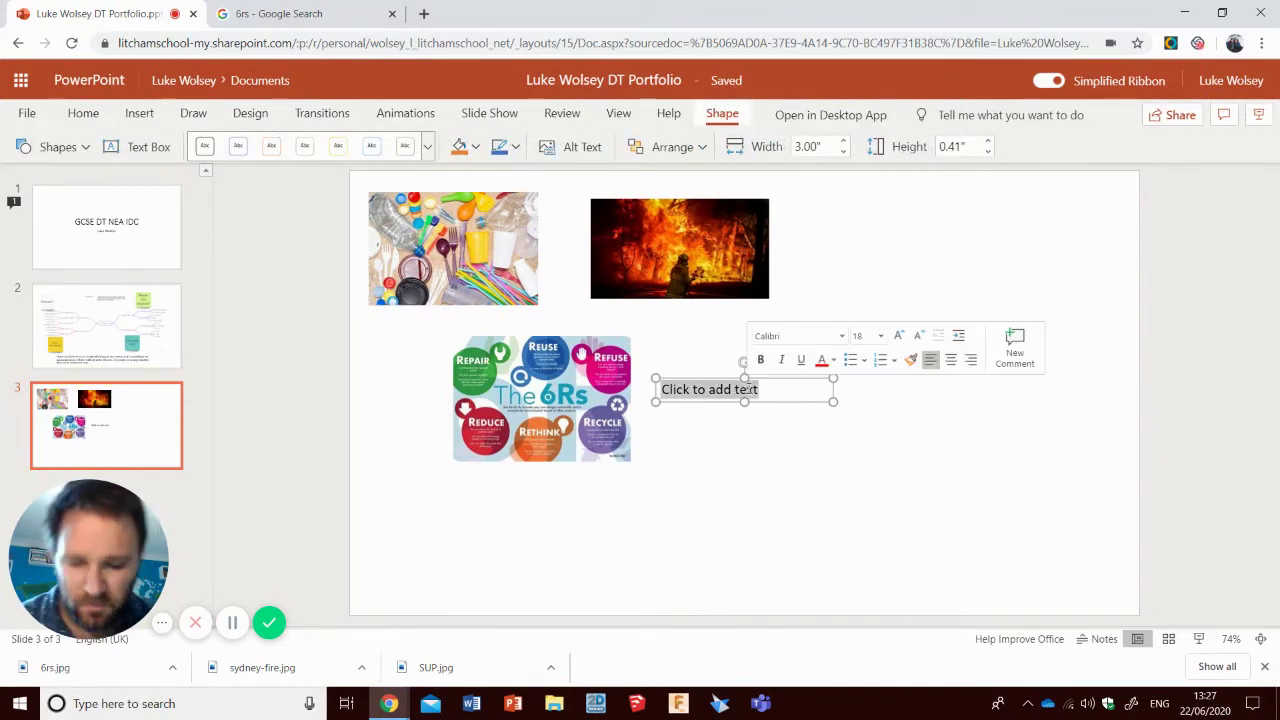
text(Single USe PLastics)
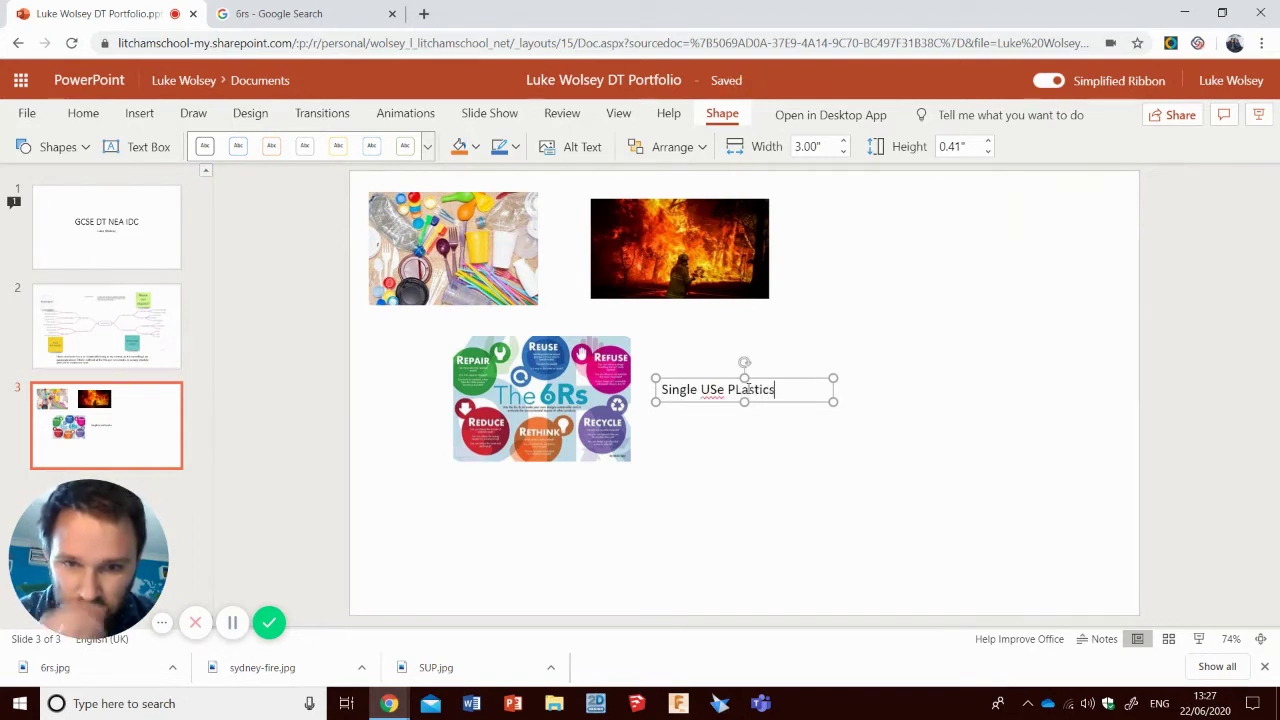
key(BackSpace)
key(BackSpace)
key(BackSpace)
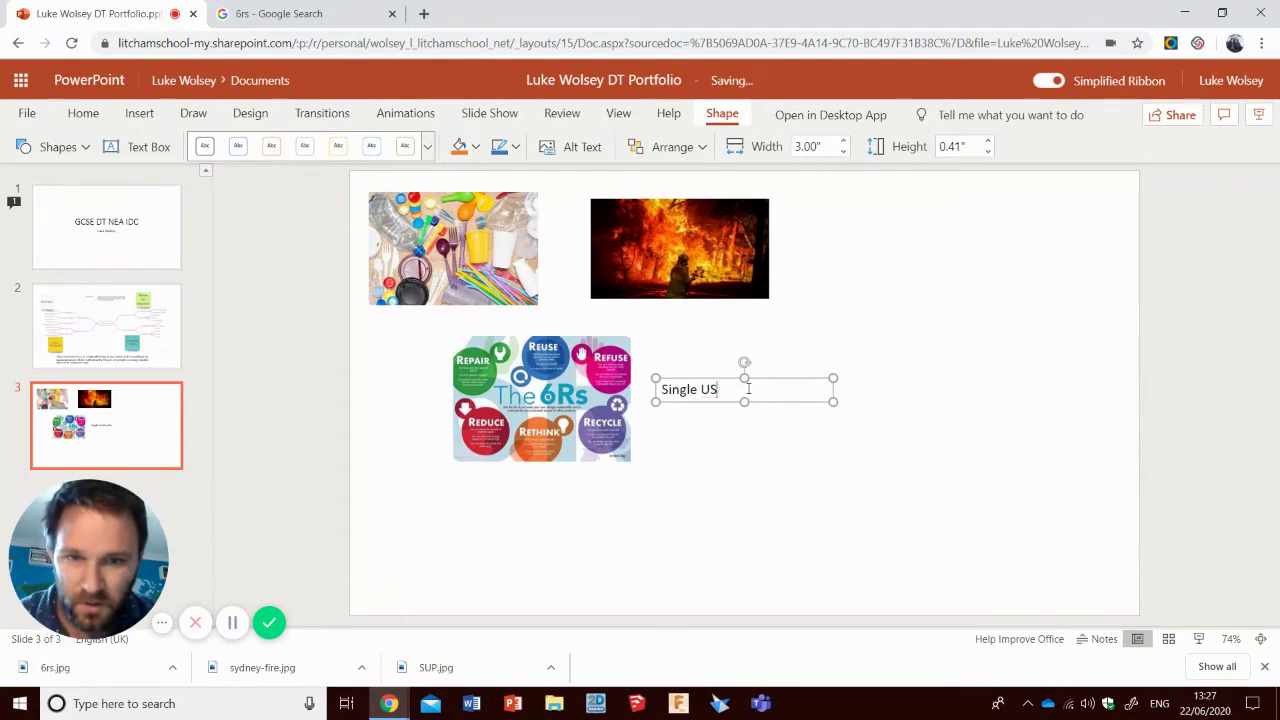
text(se Plas)
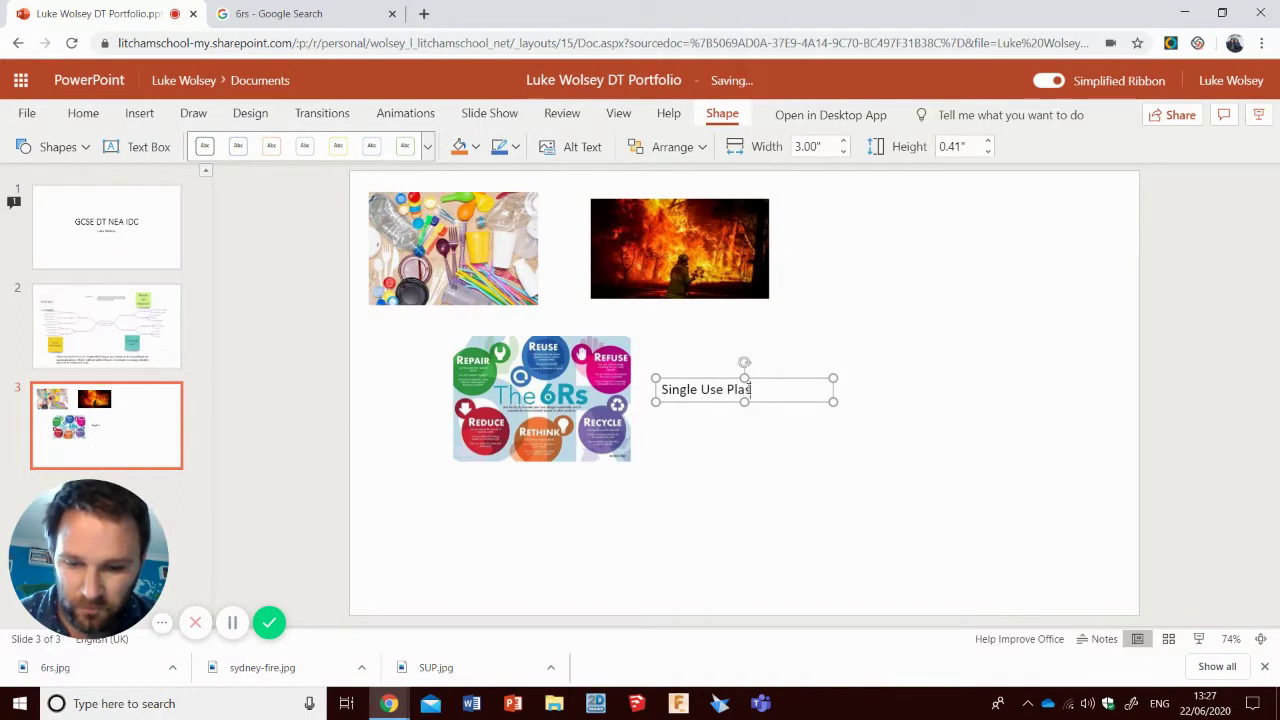
text(tics)
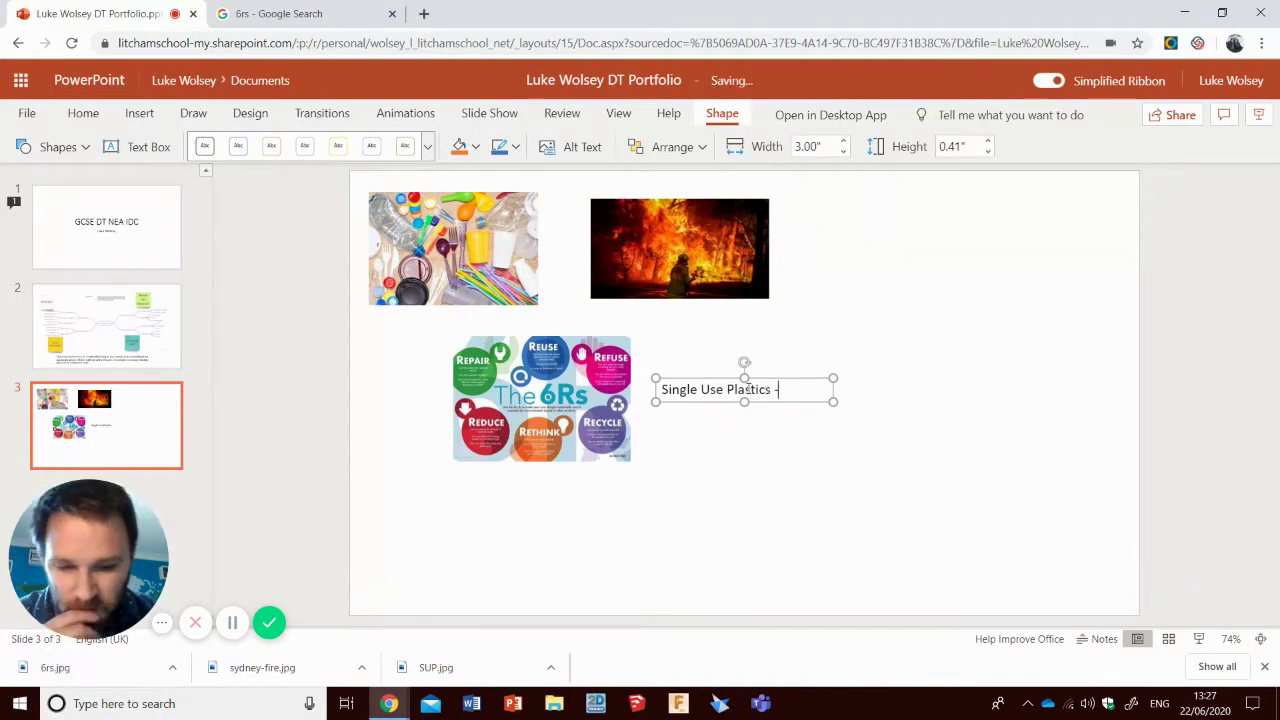
Step: Continue the plastics caption with "– lots of products are designed to be used once and thrown away"
text( - lots of pr)
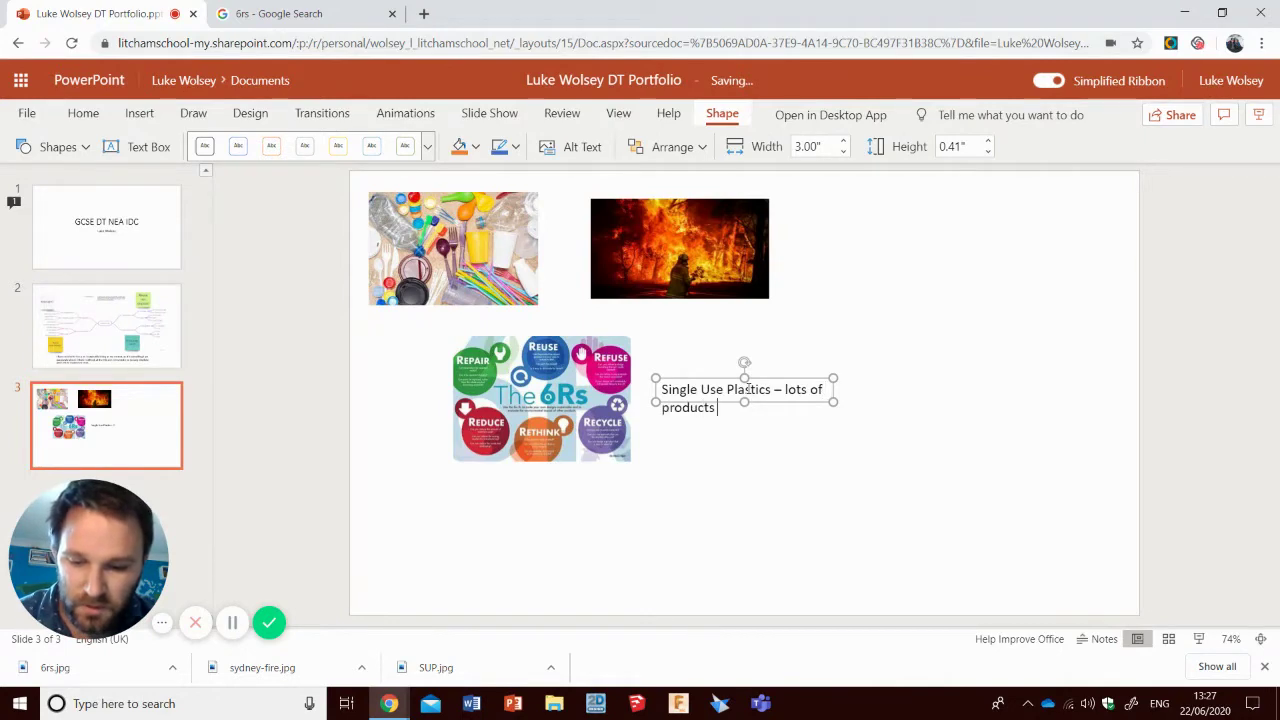
text(oducts are des)
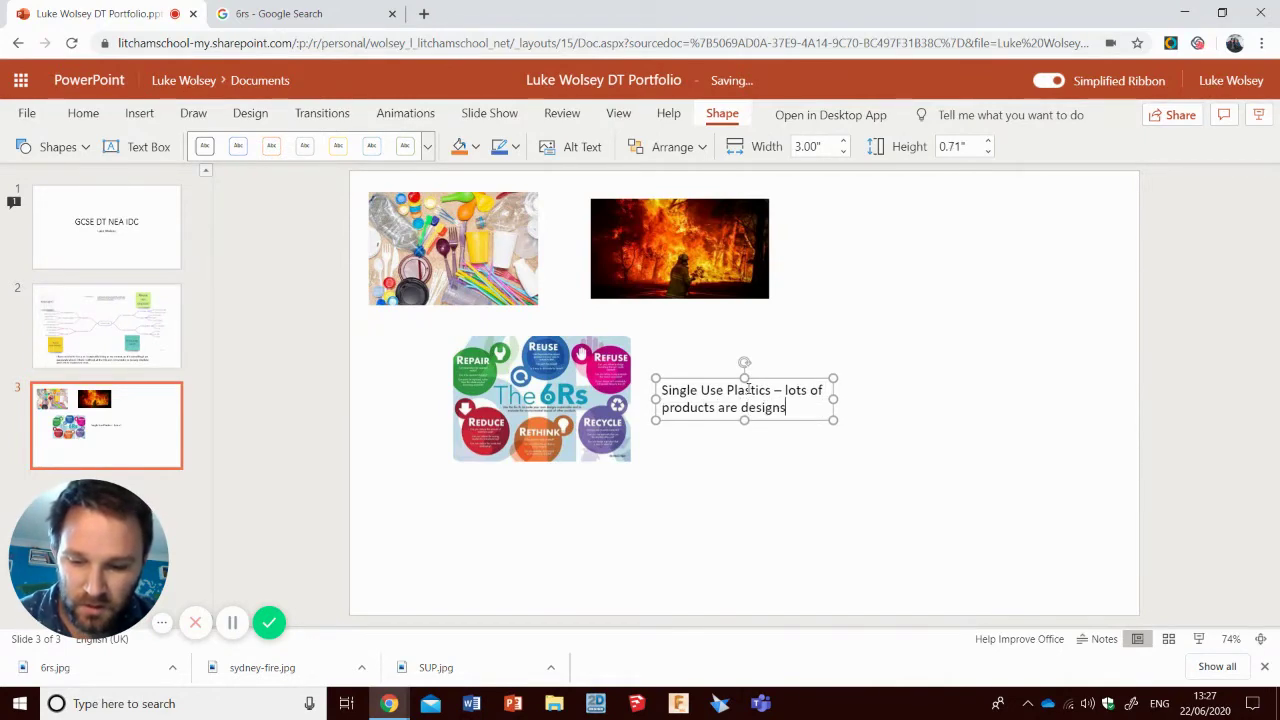
text(igned to be)
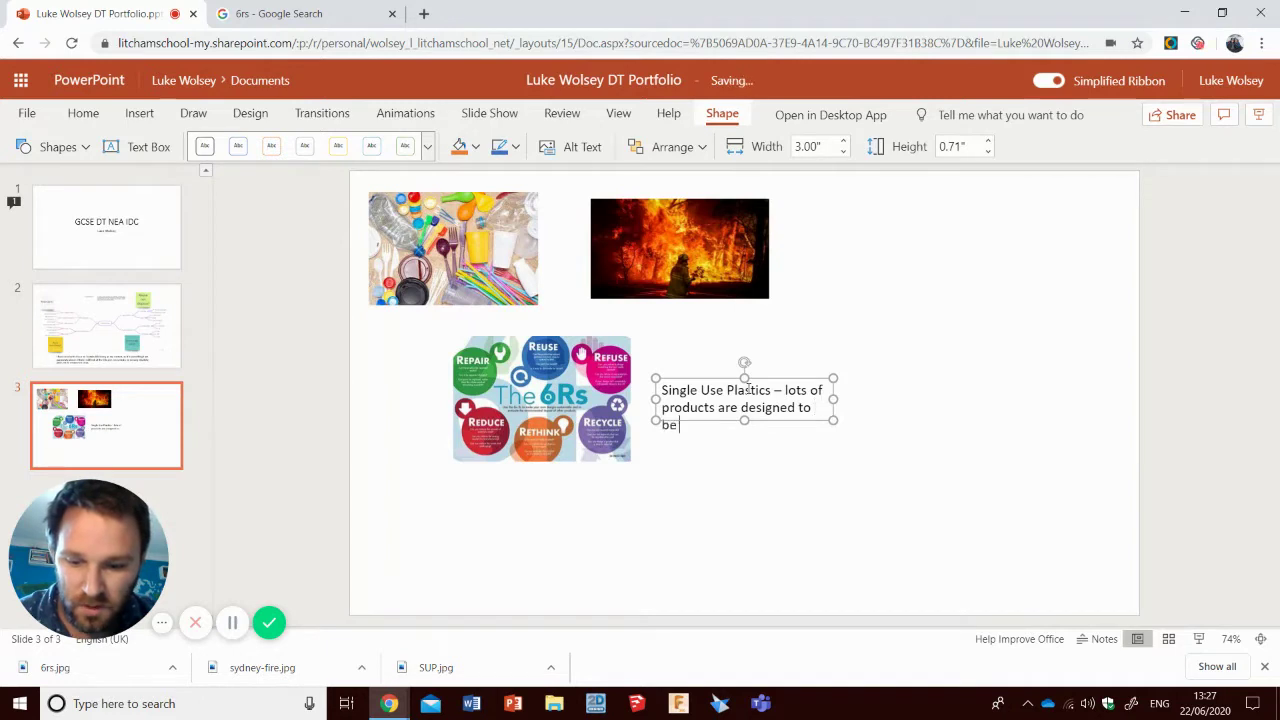
text( used once and)
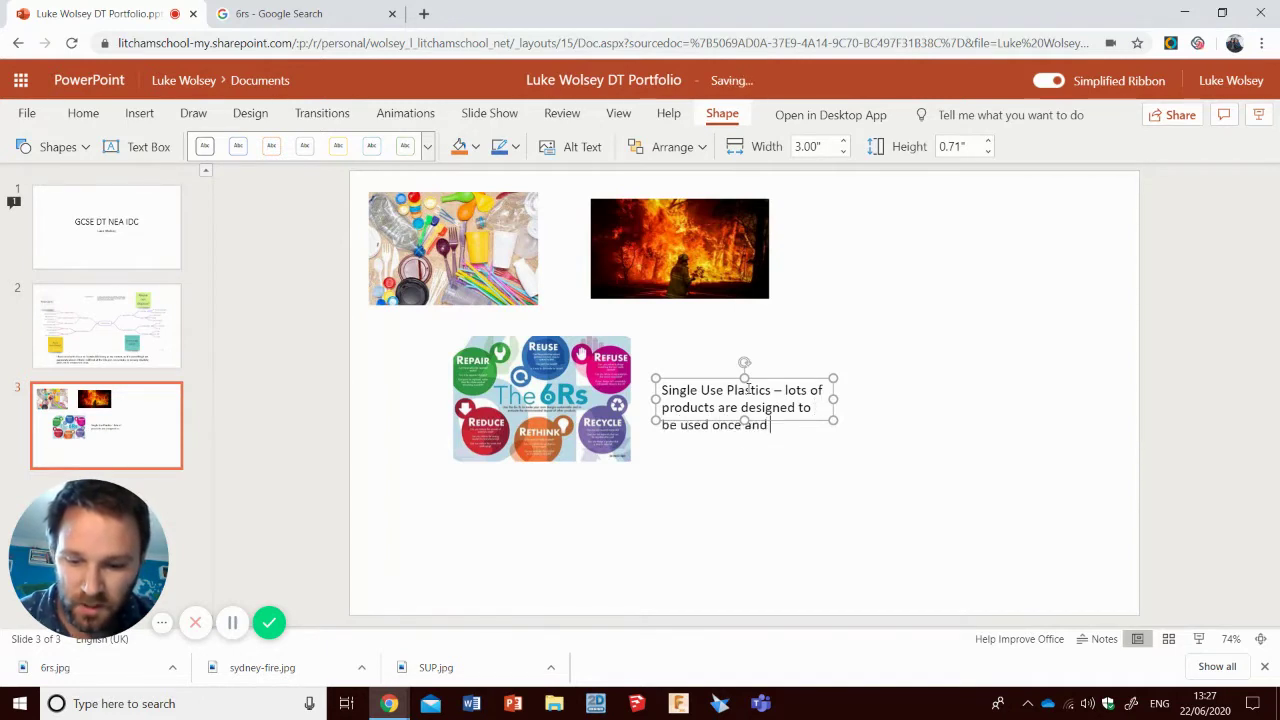
text( thrown awa)
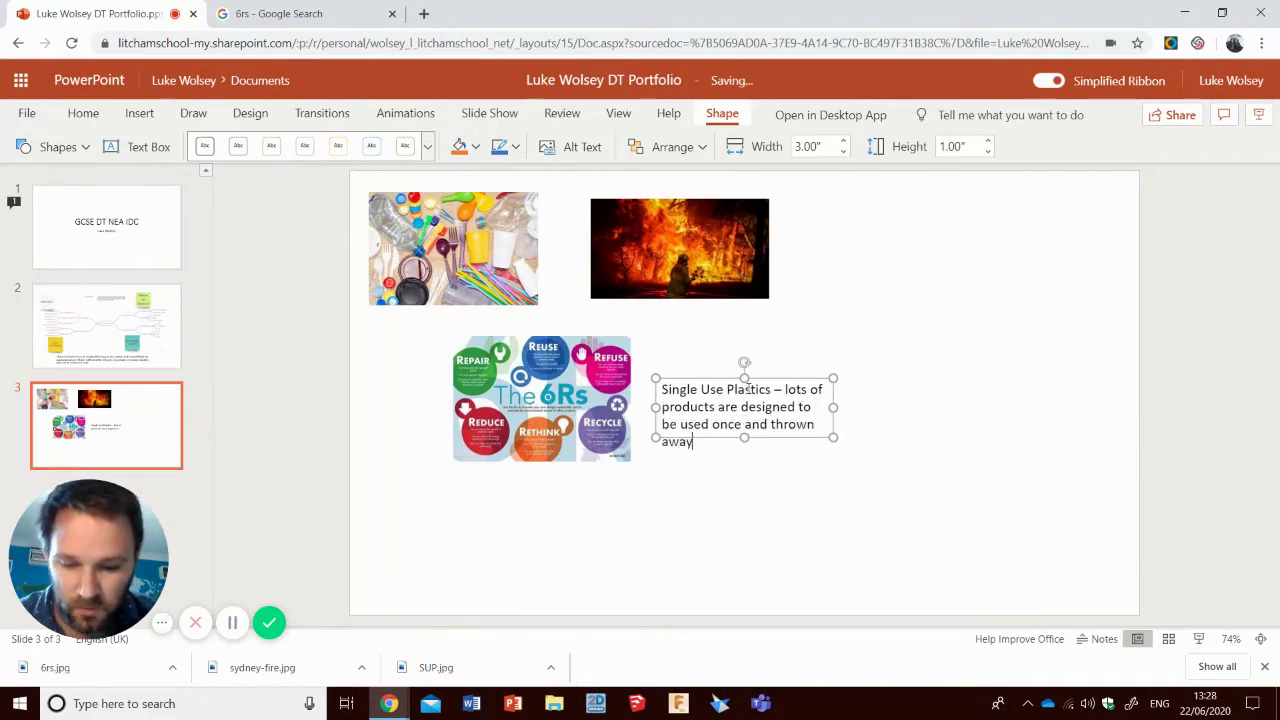
Step: Finish the plastics caption with the sentence "This creates loads of waste that is not biodegradeable and therefore not sustainable."
text(y. This cre)
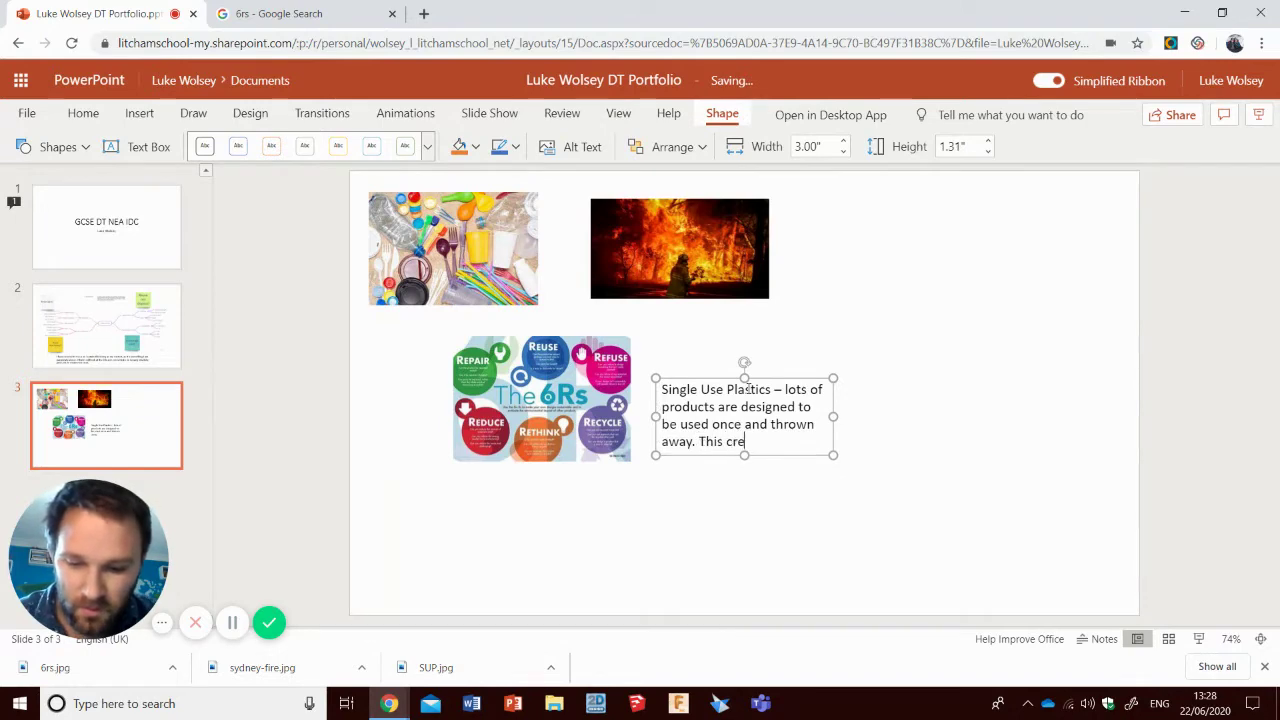
text(ates)
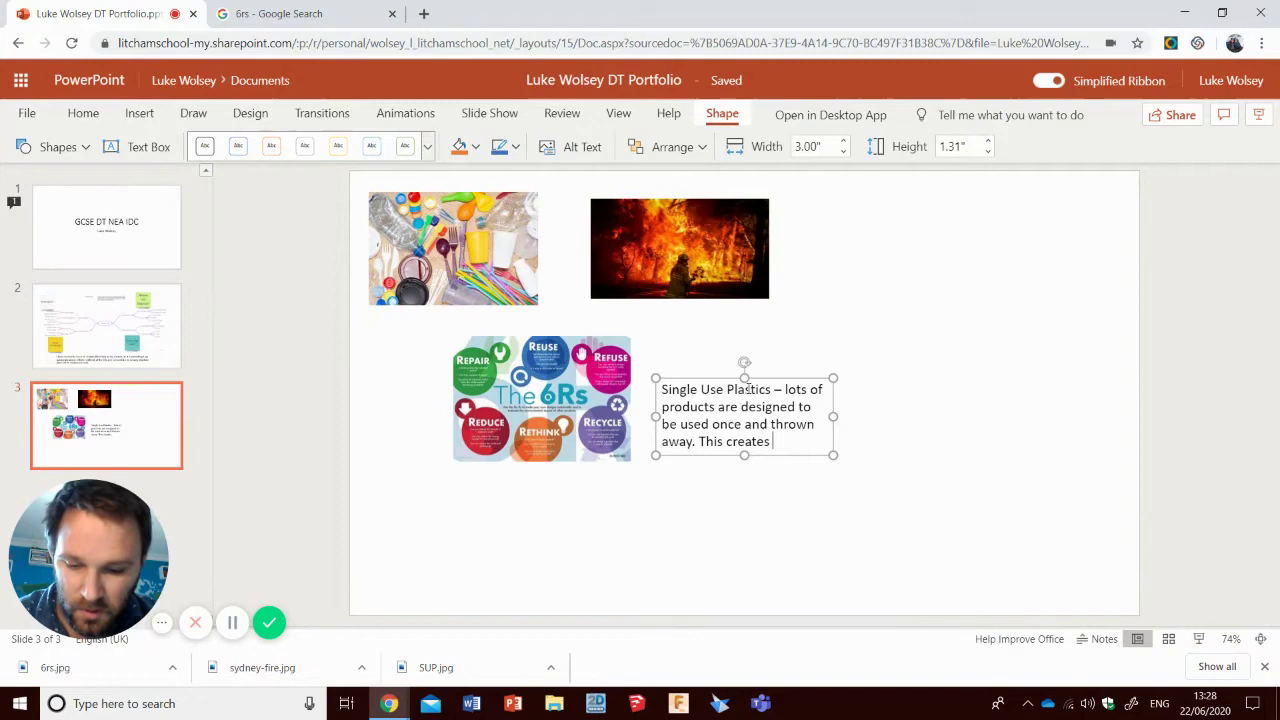
text( loads of)
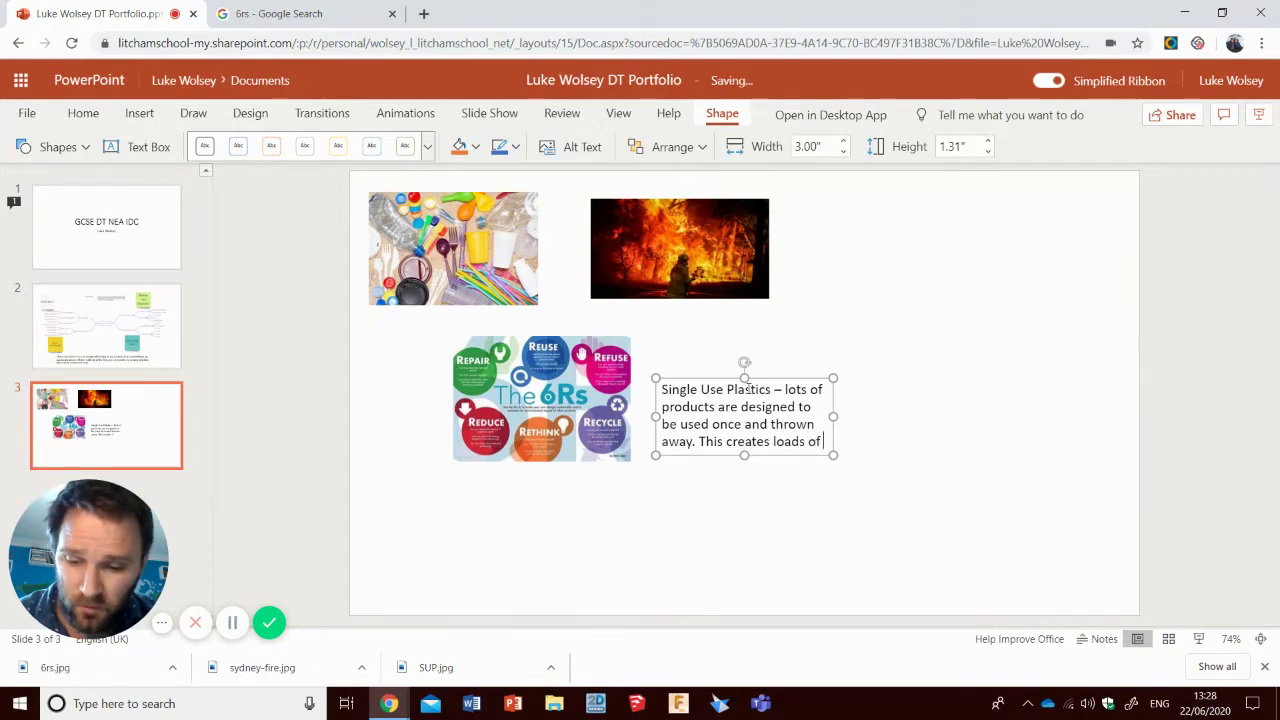
text( waste that)
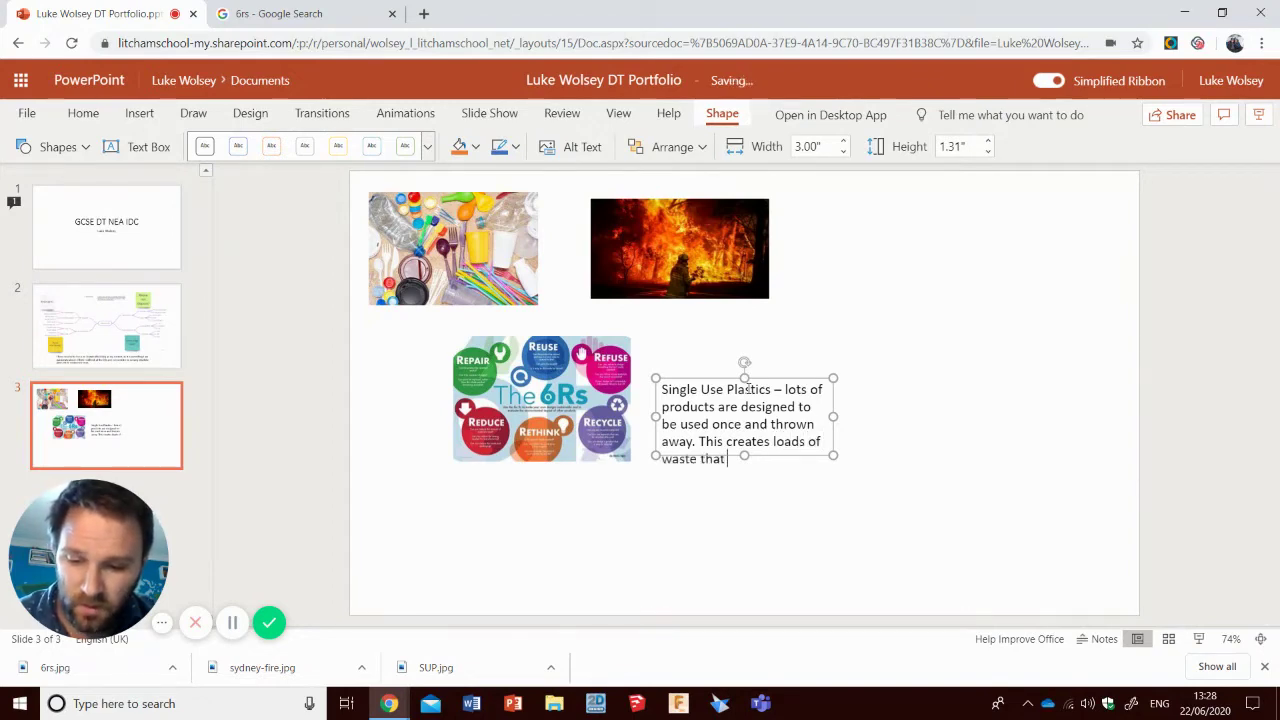
text( is not b)
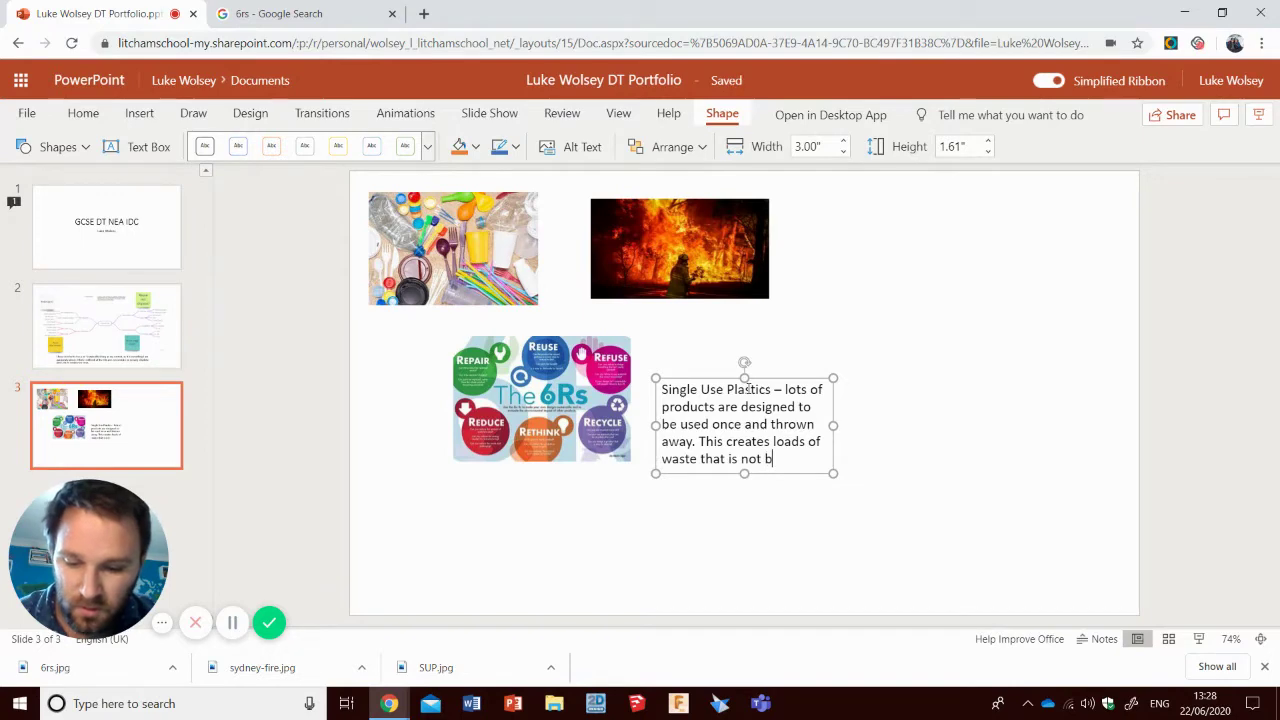
text(iodegradea)
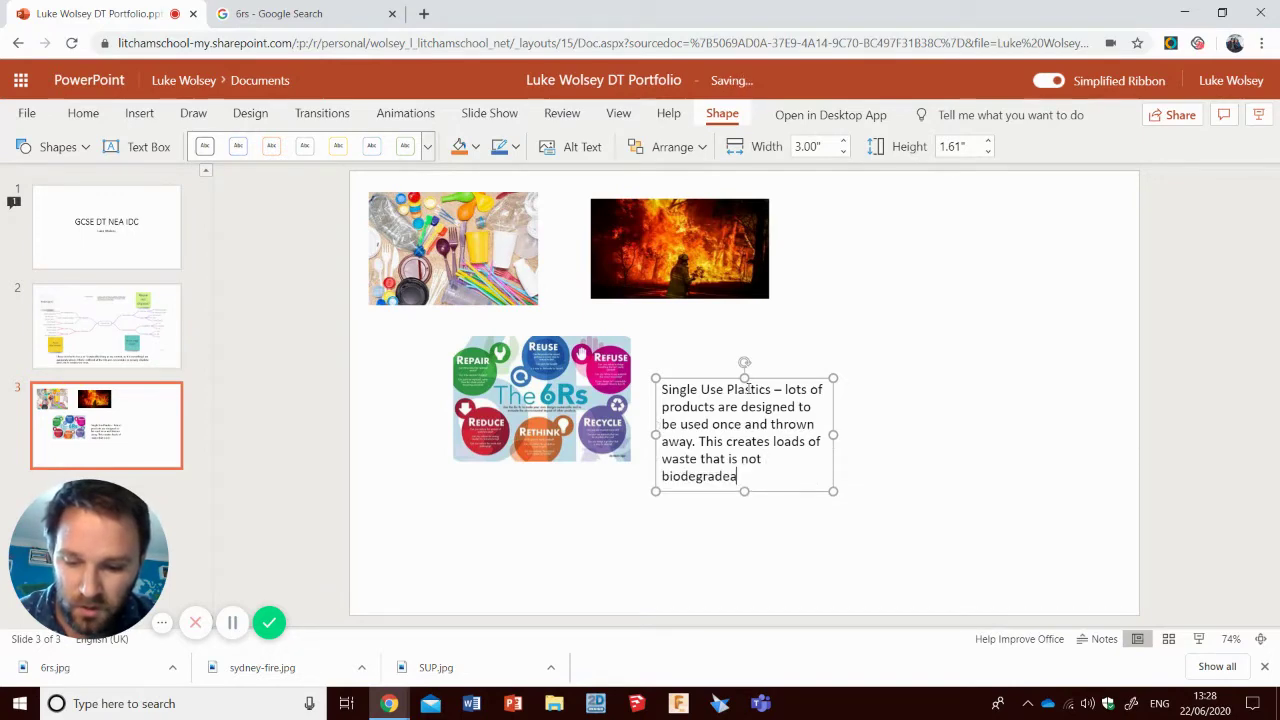
text(ble and therefo)
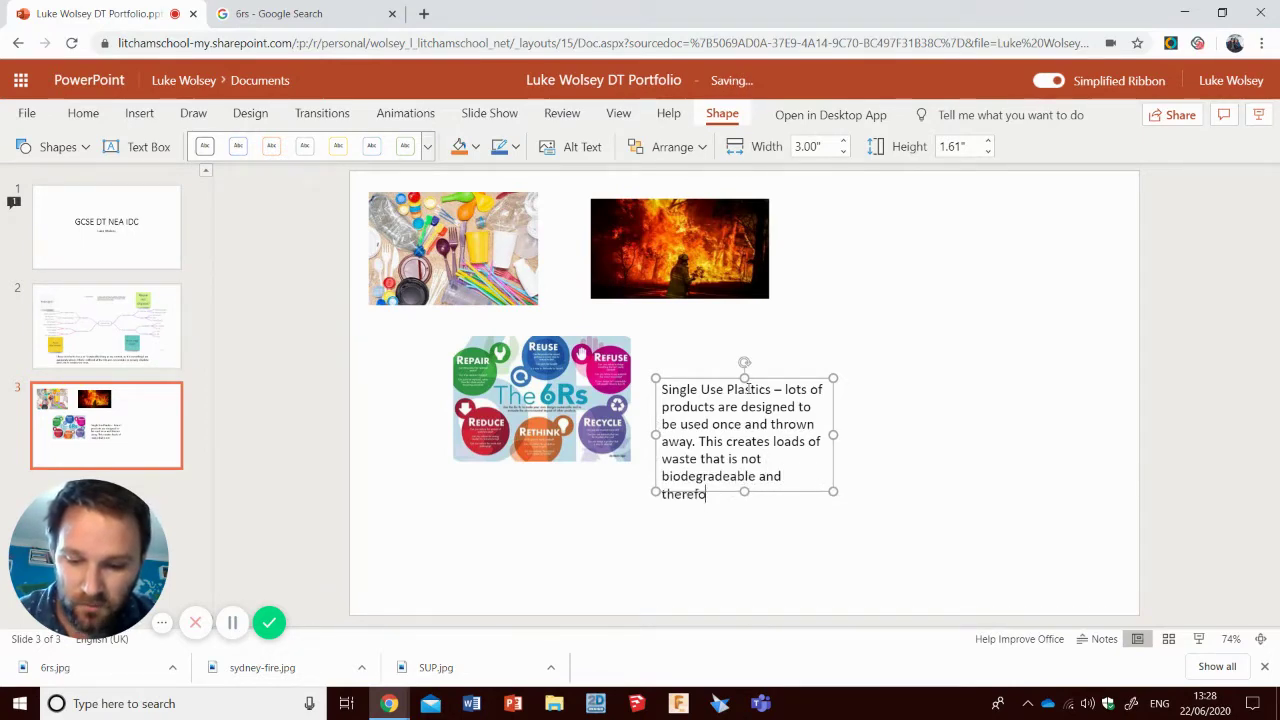
text(re not sustainable.)
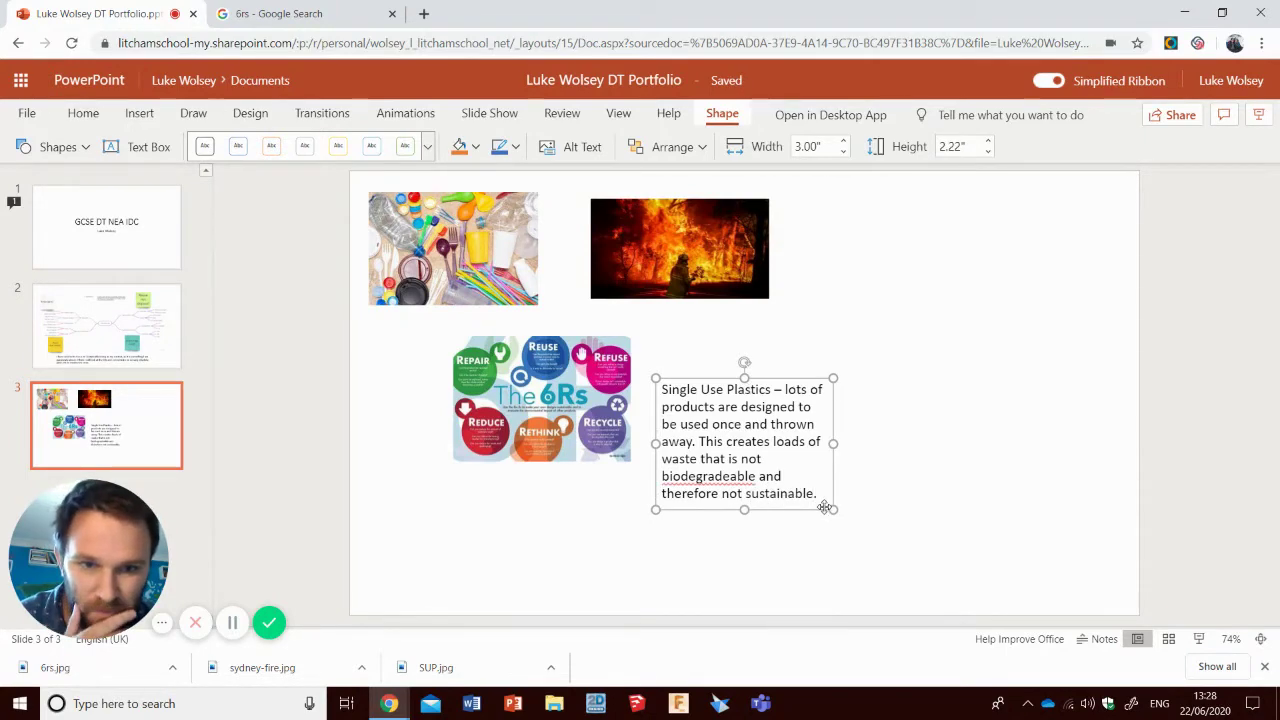
Step: Place the Single Use Plastics caption directly beneath the plastics picture, with the 6Rs picture moved down below it
drag(830, 481, 572, 510)
click(688, 256)
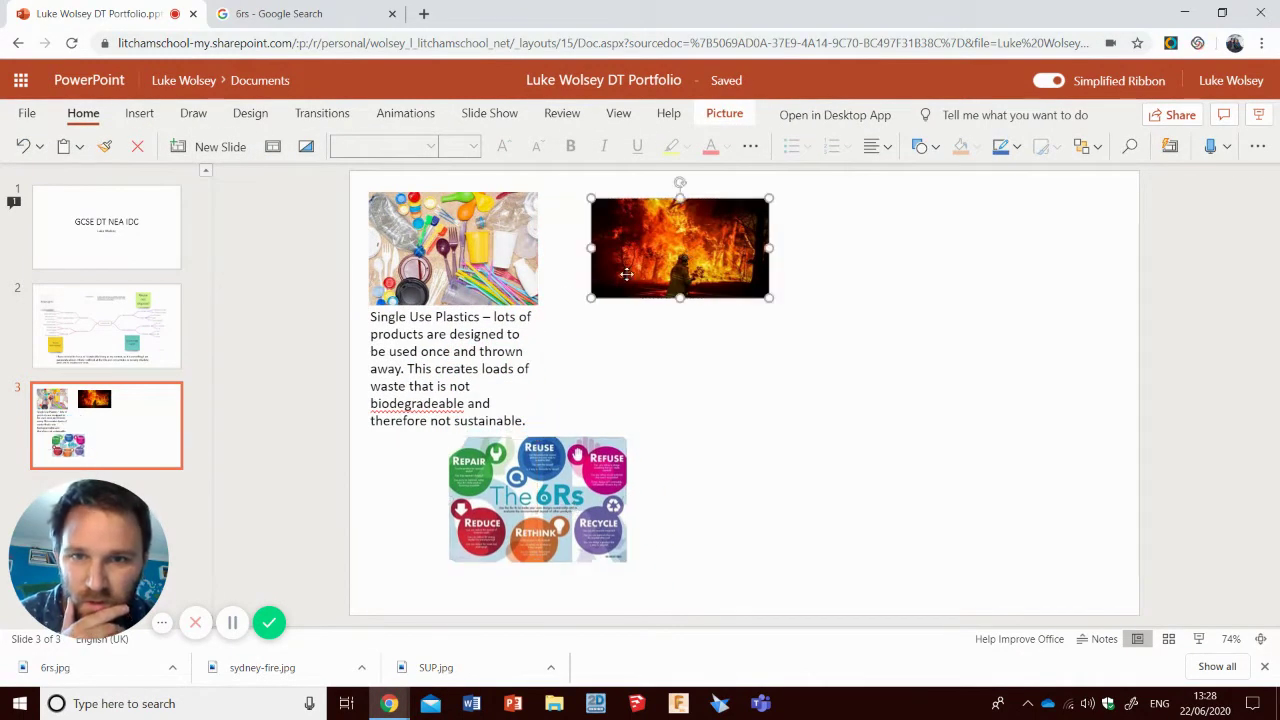
click(521, 334)
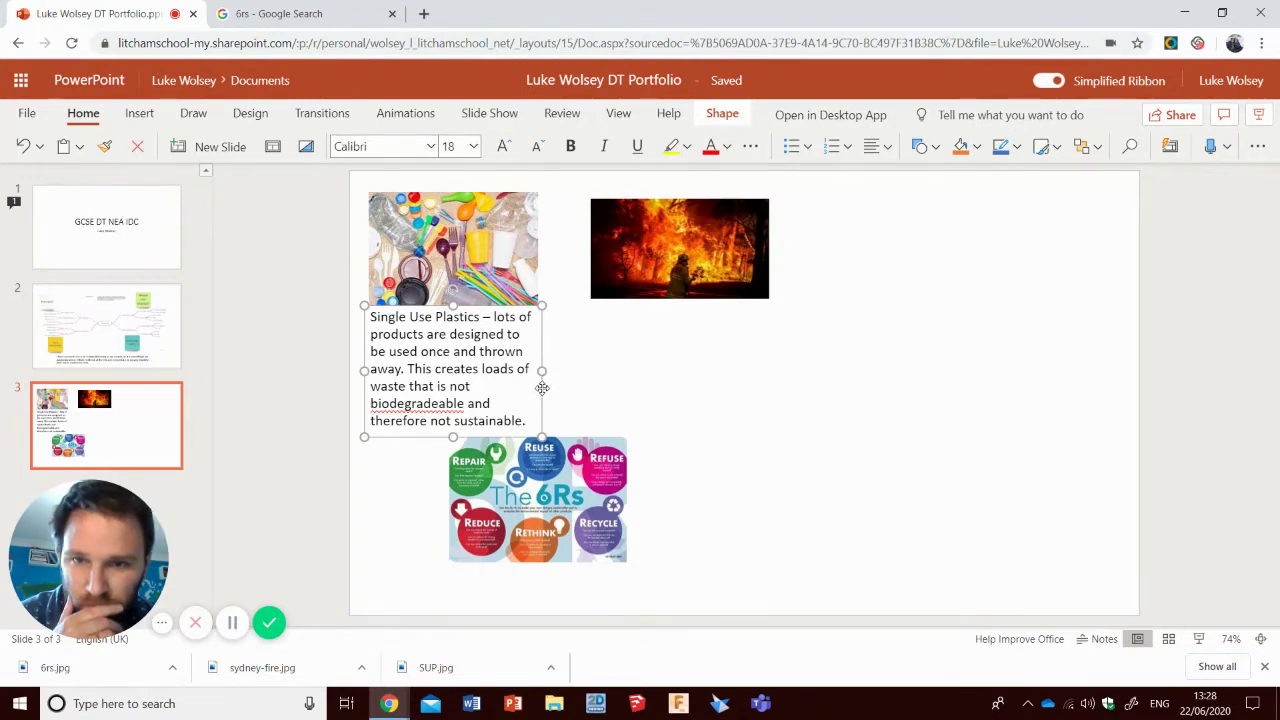
mouse_move(542, 388)
mouse_down()
mouse_move(563, 389)
mouse_move(538, 392)
mouse_up()
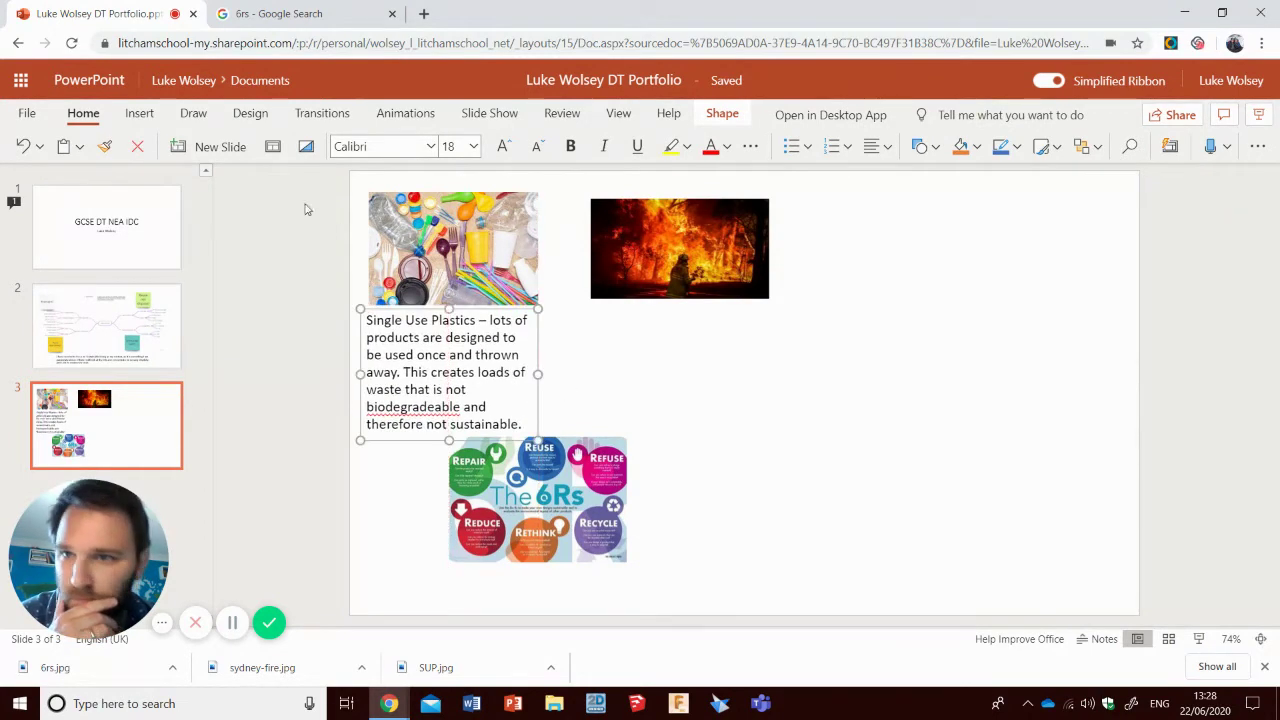
Step: Add another text box to the mood board slide and enter the heading text "Climate Change –"
click(220, 147)
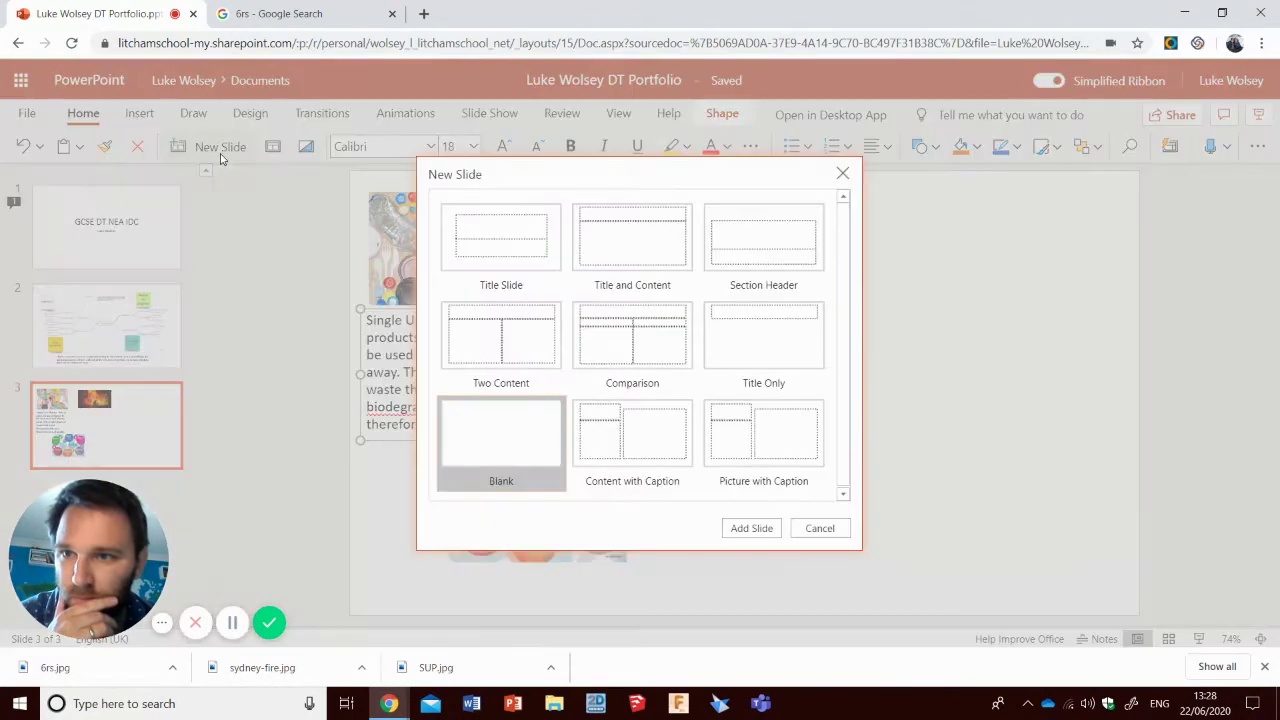
click(842, 172)
click(139, 113)
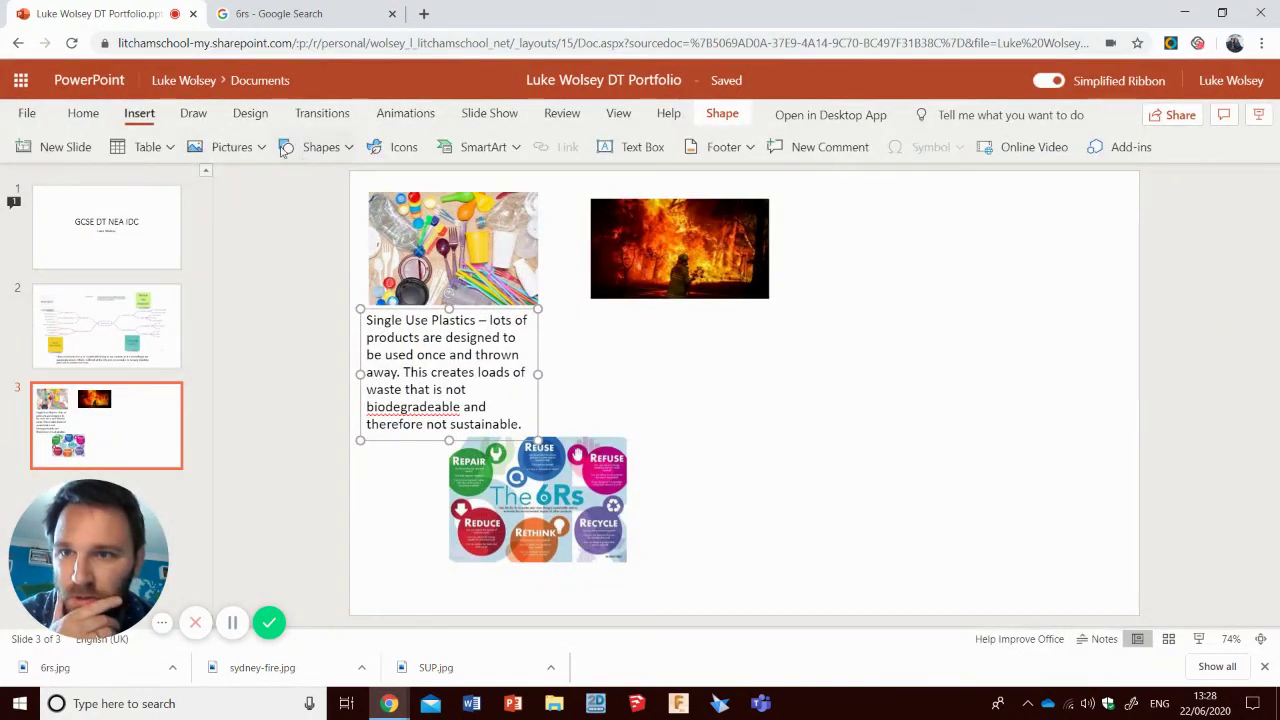
click(620, 147)
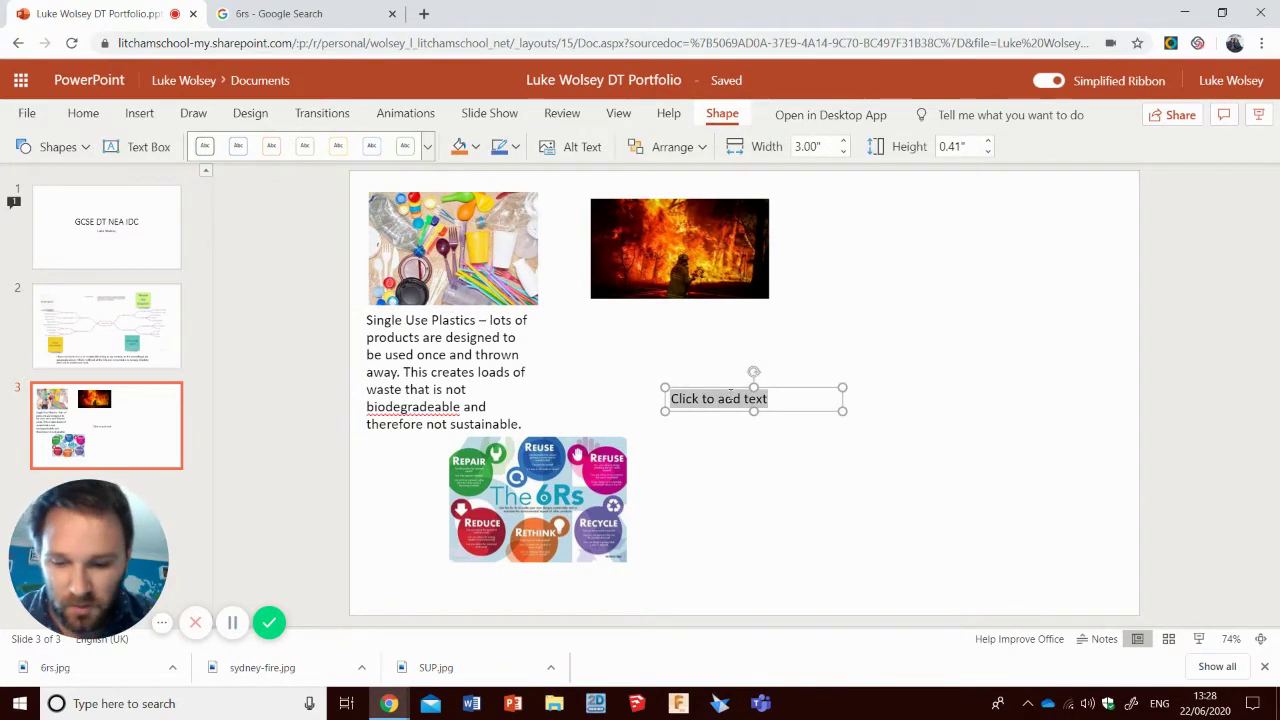
text(Climate ch)
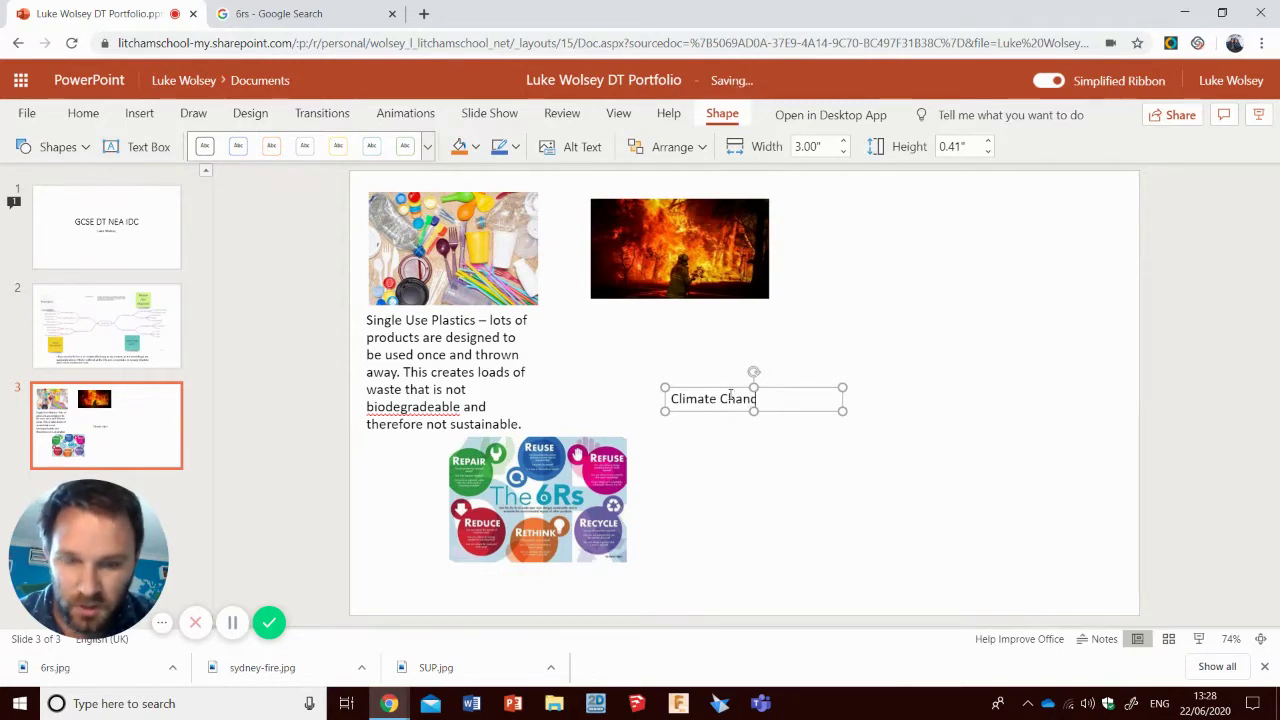
text(ange)
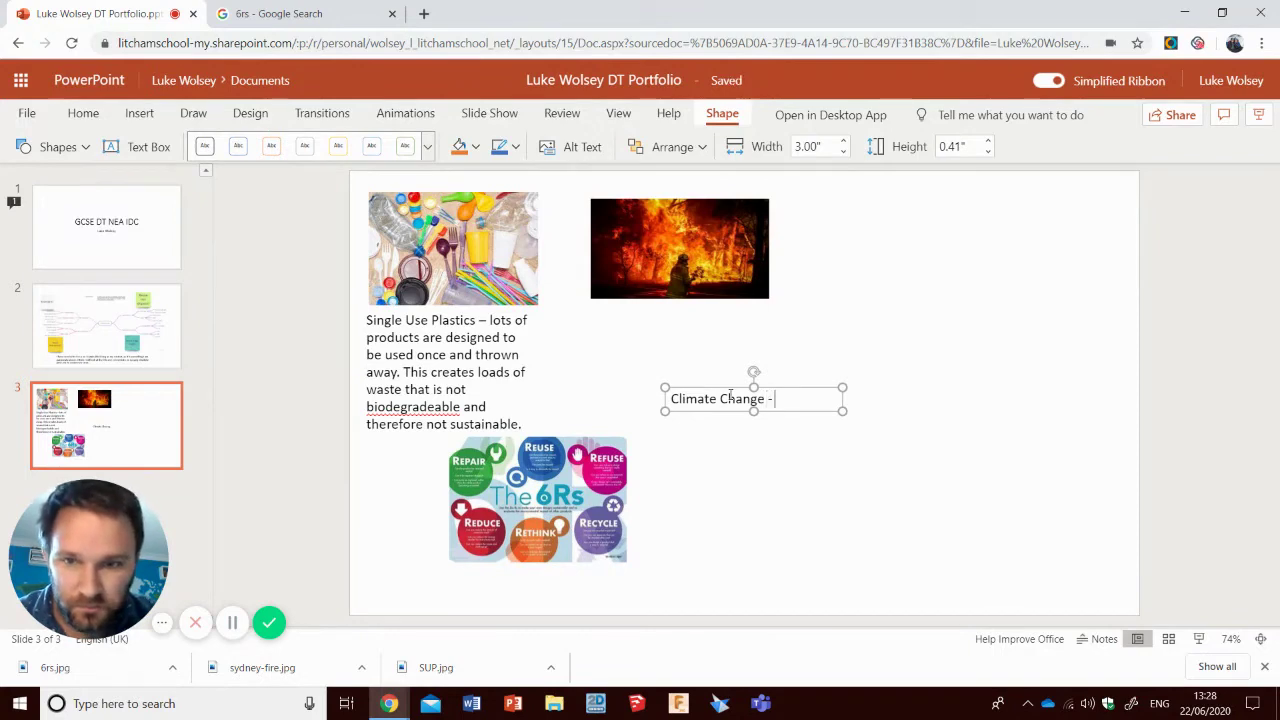
text( -)
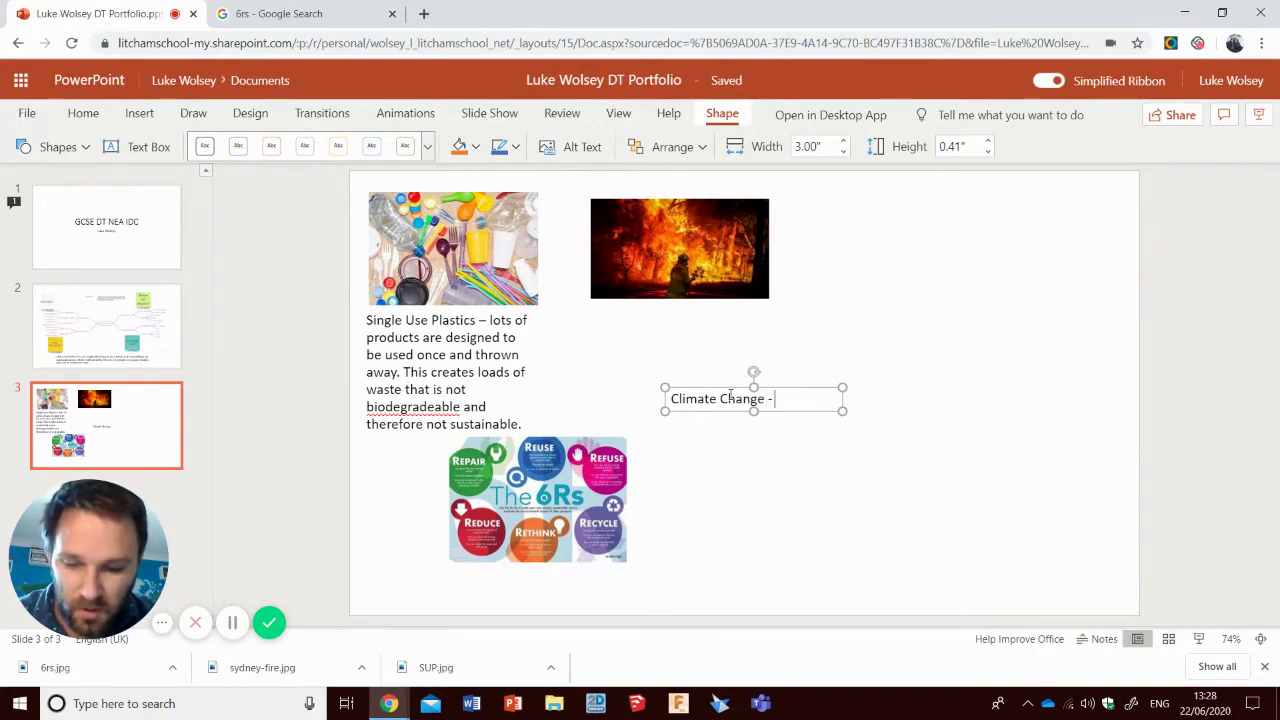
Step: Continue the climate caption with "more and more extreme weather events are occurring across the globe", correcting the spelling of "occurring"
text( more and mo)
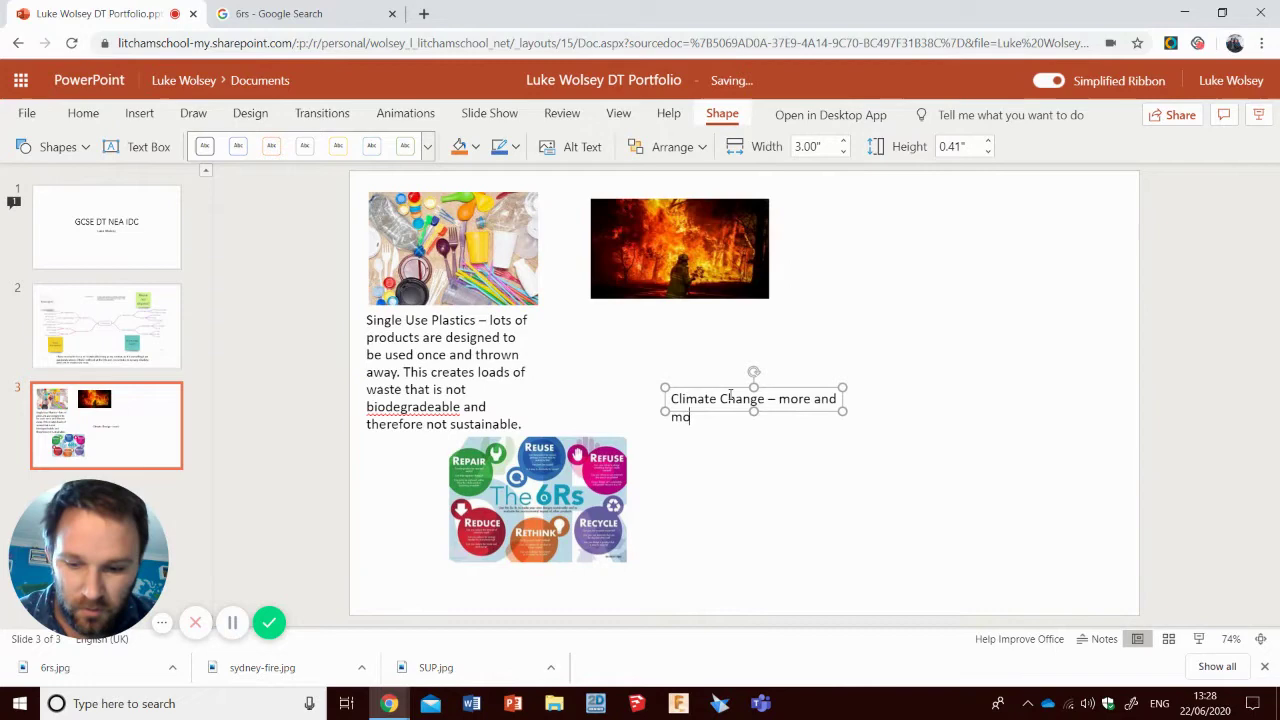
text(re extreme)
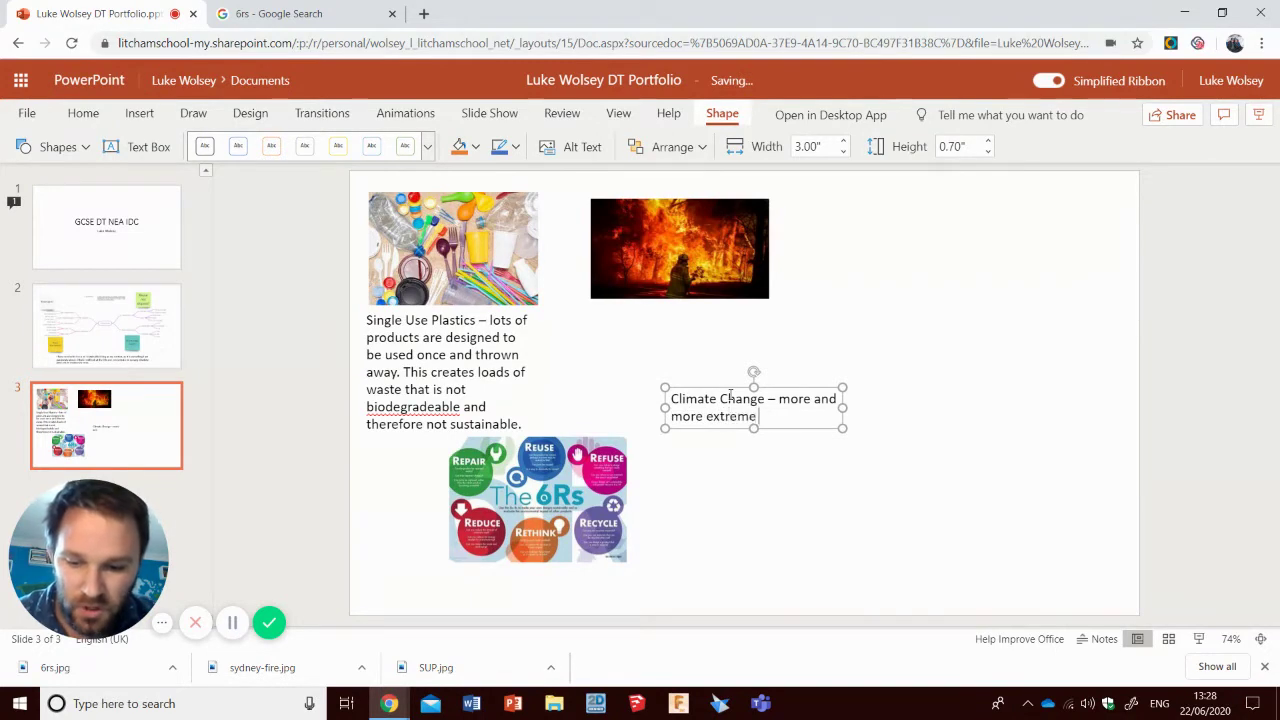
text( weather)
key(Return)
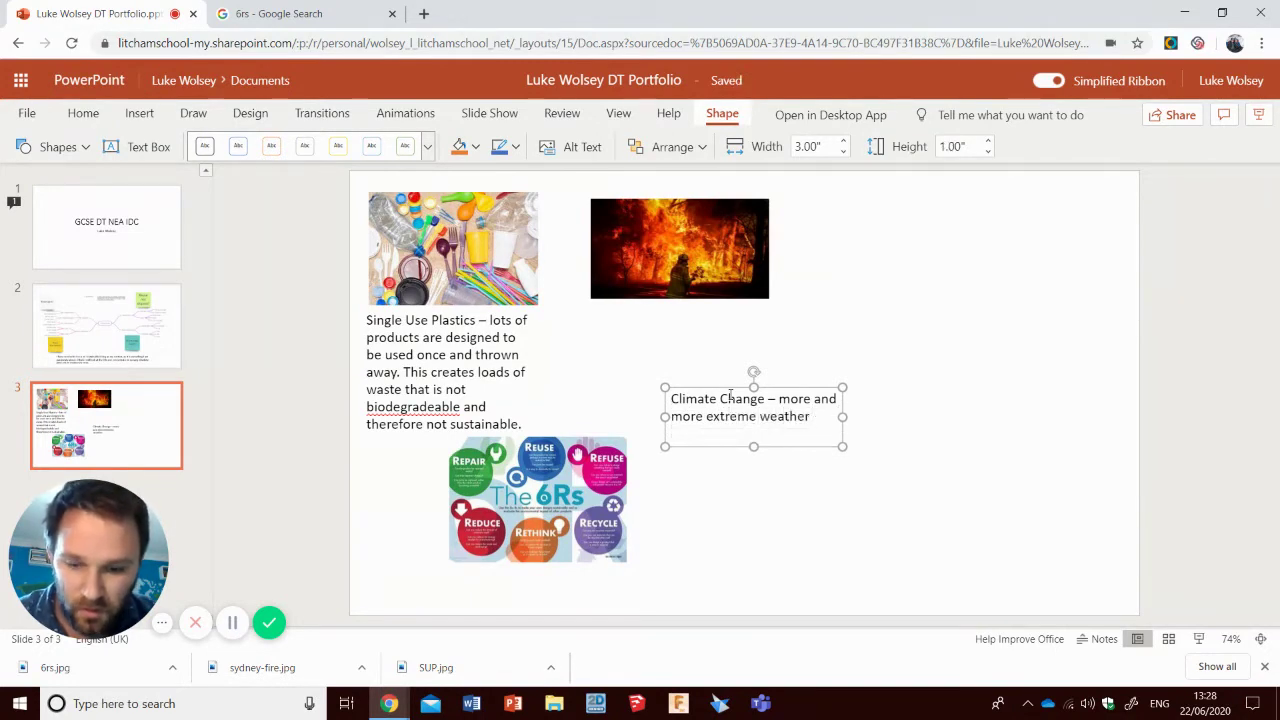
text(events are)
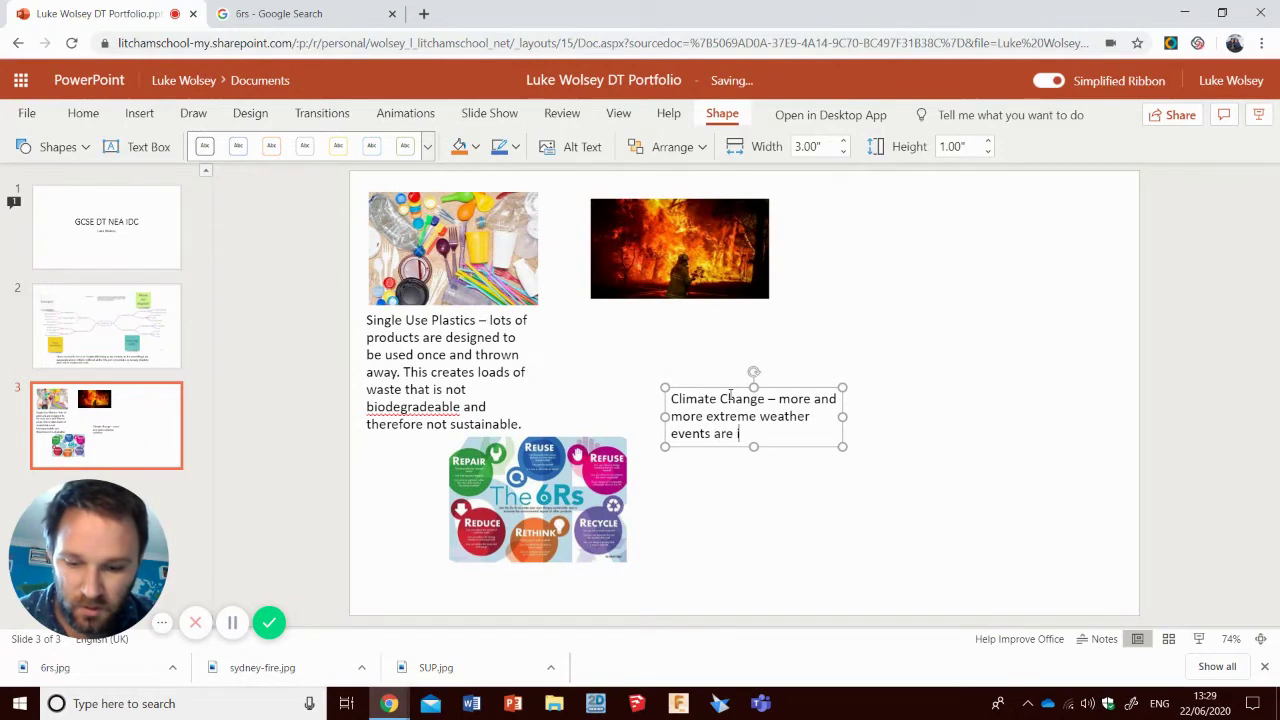
text( occuring ac)
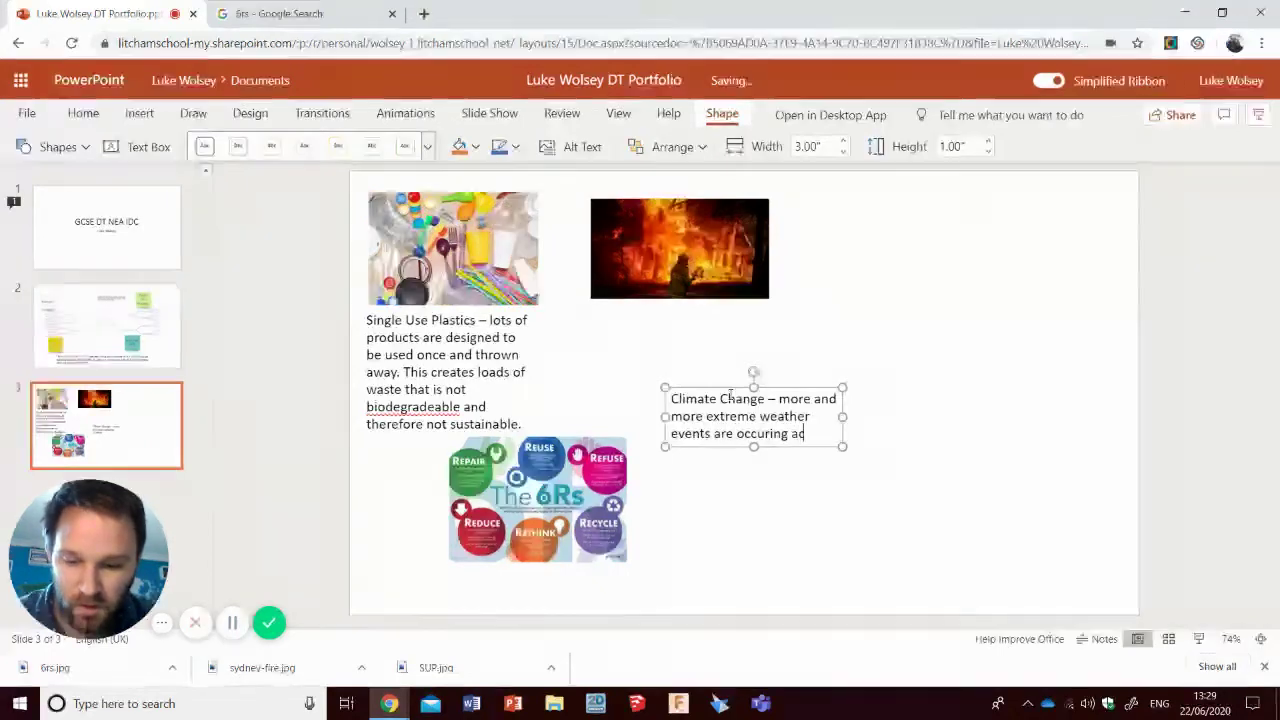
text(ross the glo)
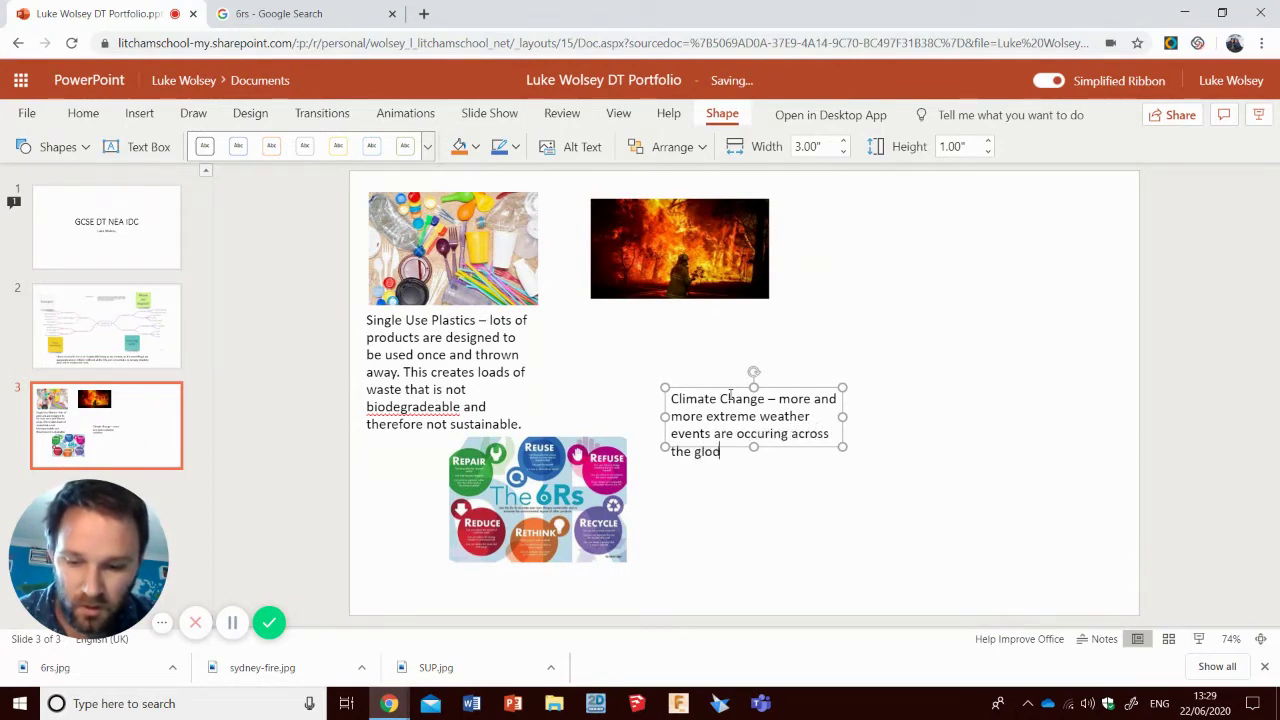
text(be)
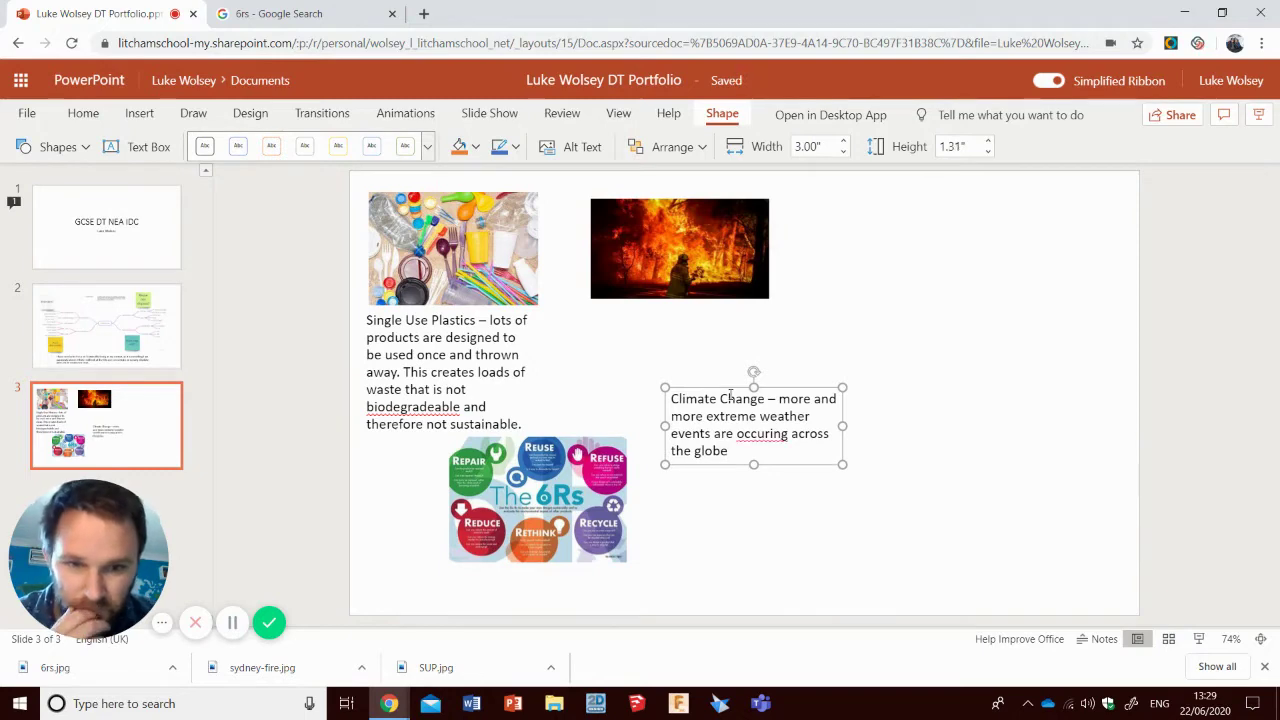
right_click(764, 437)
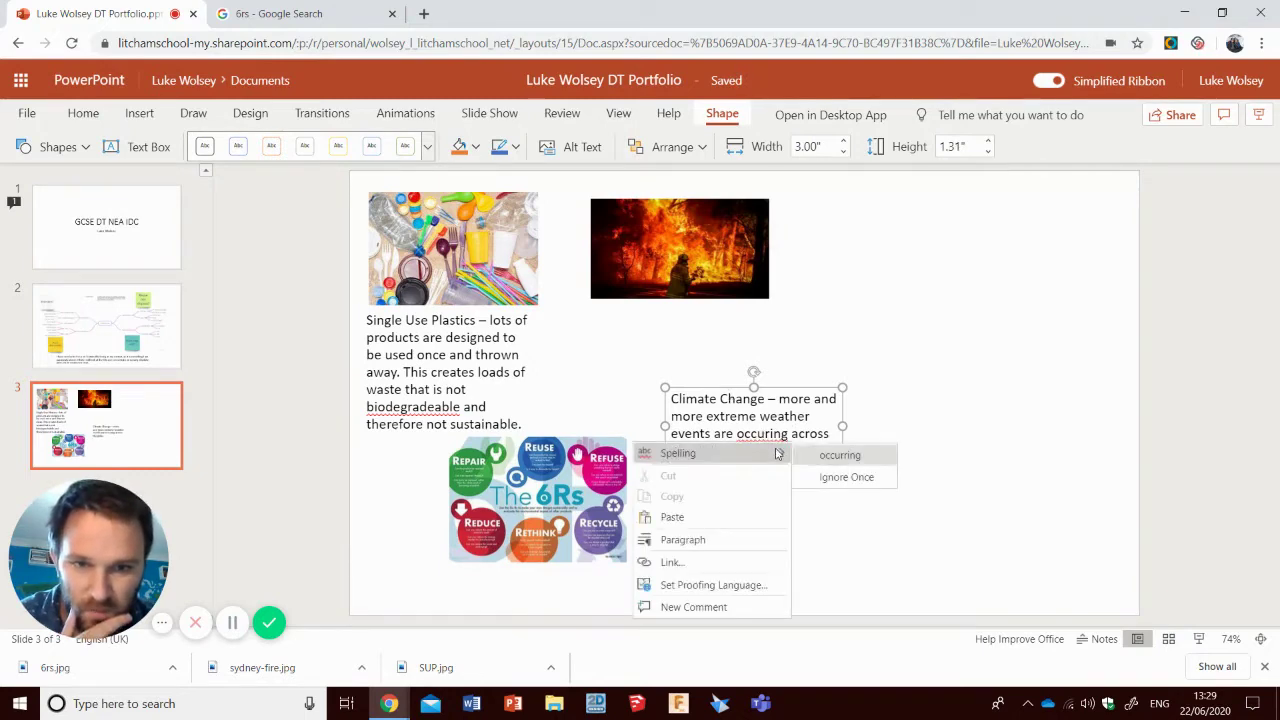
click(835, 456)
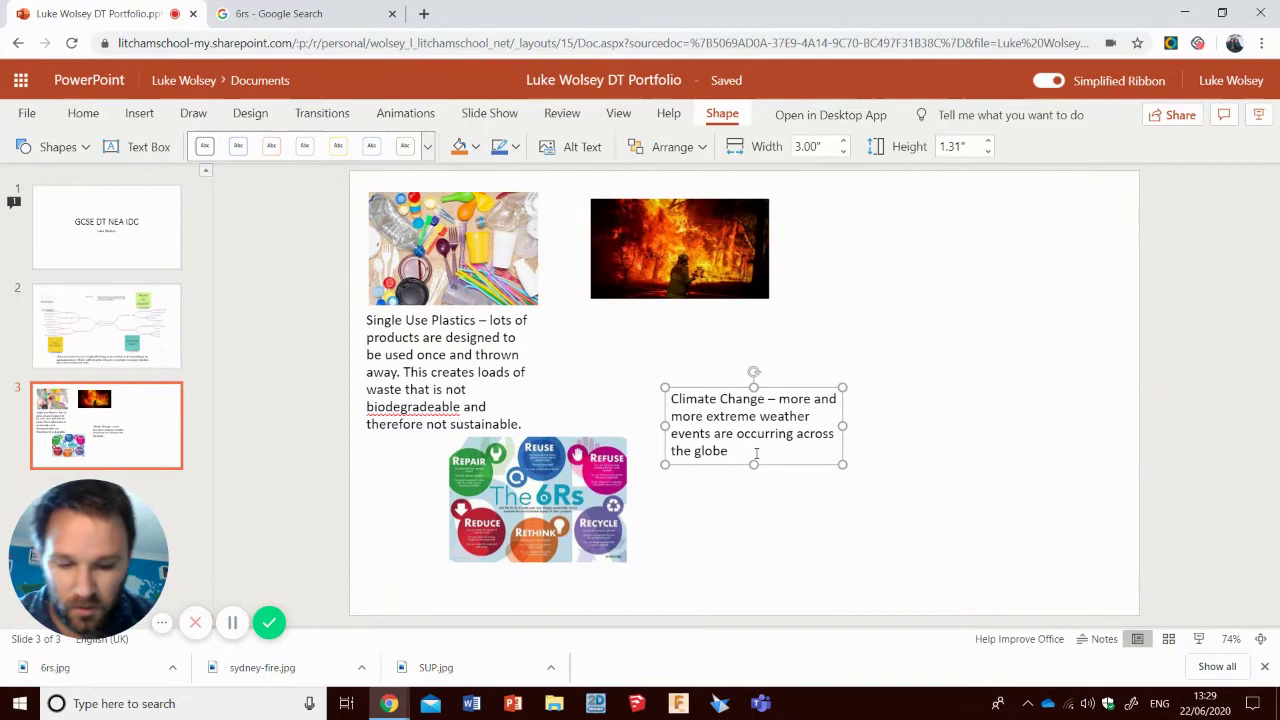
Step: Finish the climate caption with ". Design can have a role in solving this existential problem." and place it directly beneath the fire picture
text(. Design )
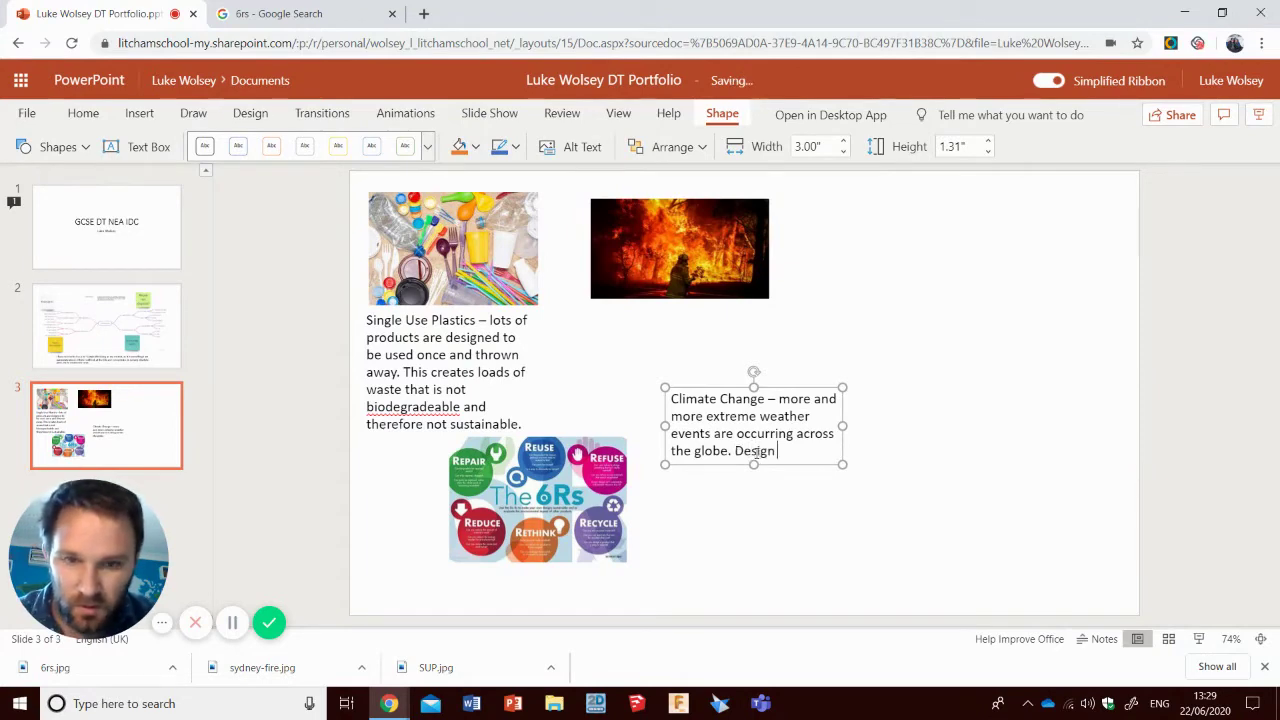
text(can have a)
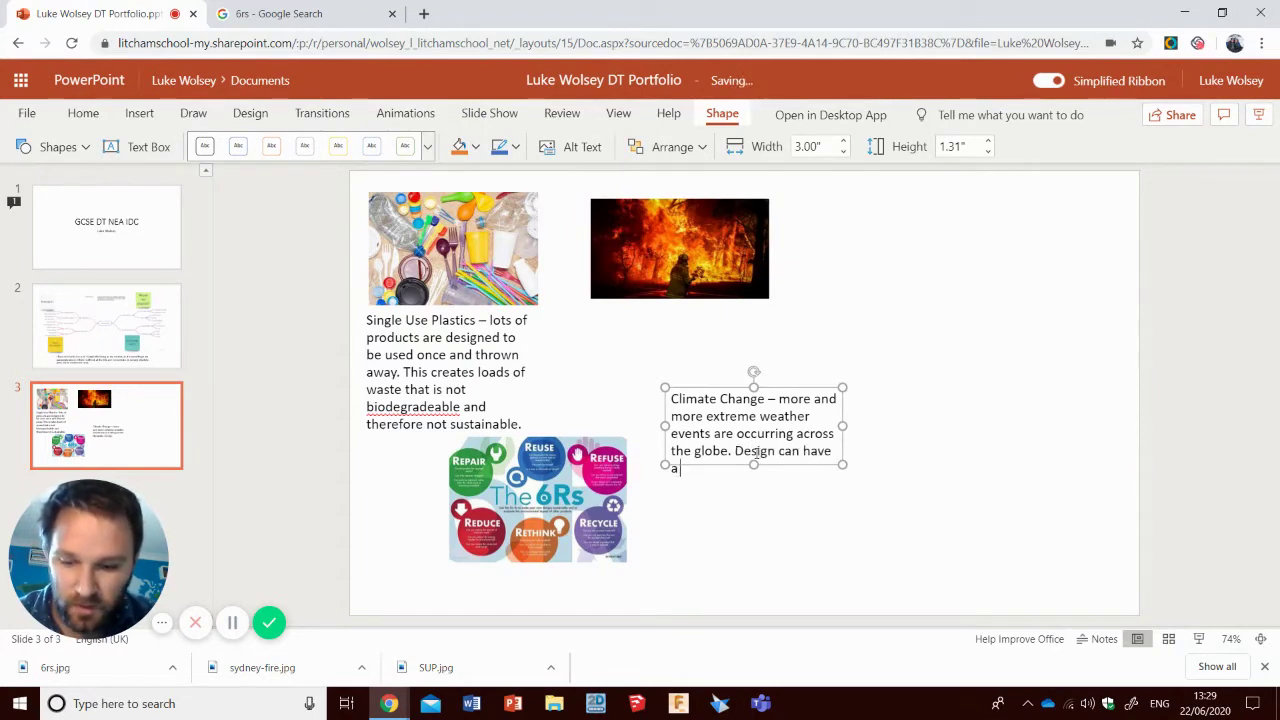
text( role in solving)
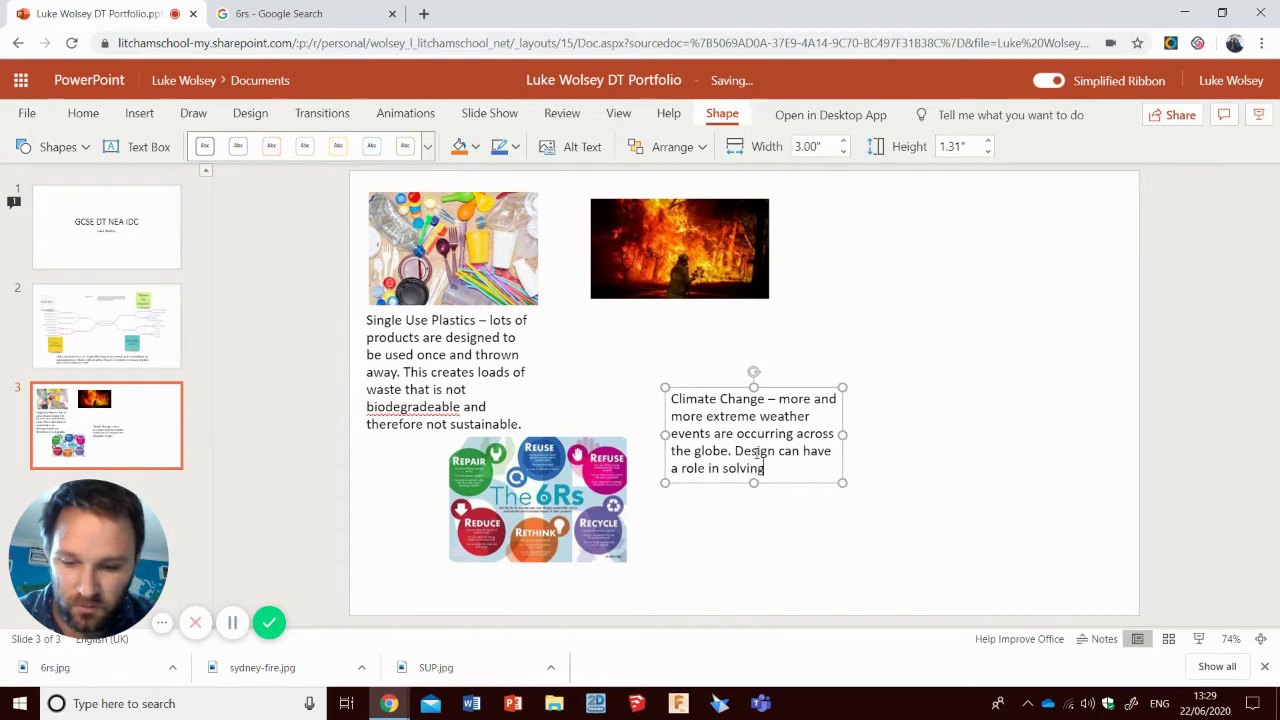
text( th)
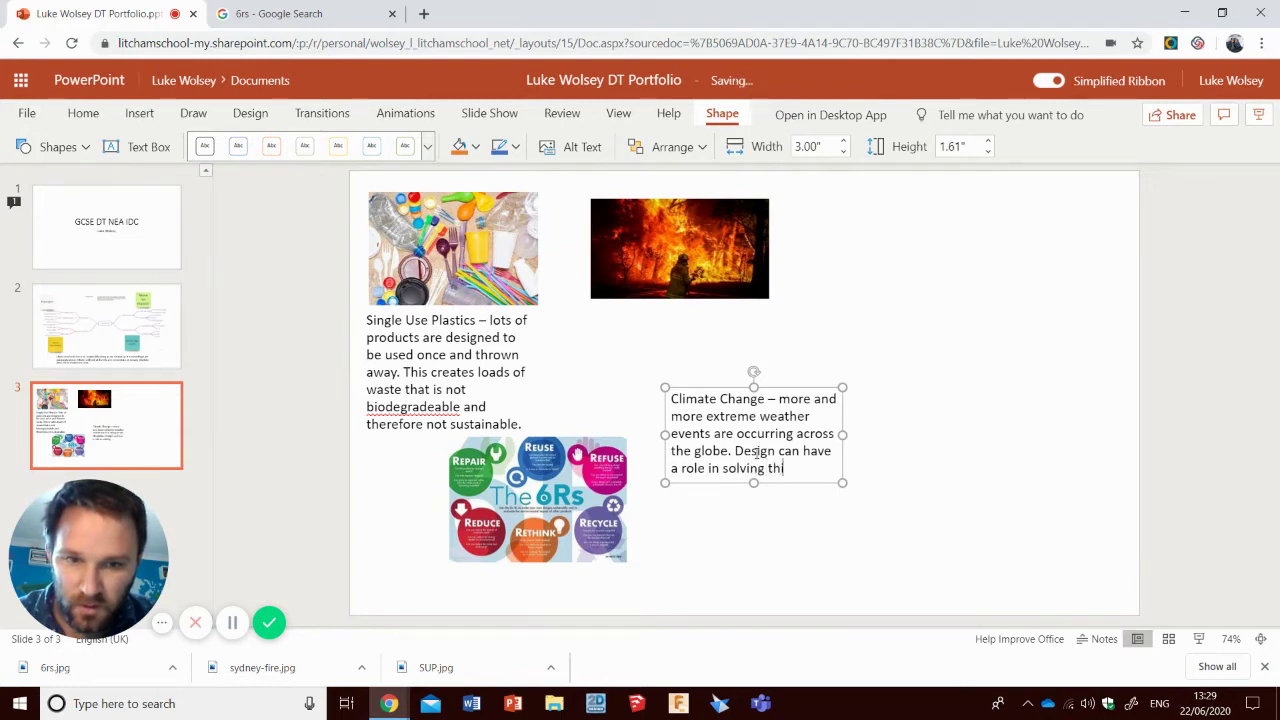
text(is e)
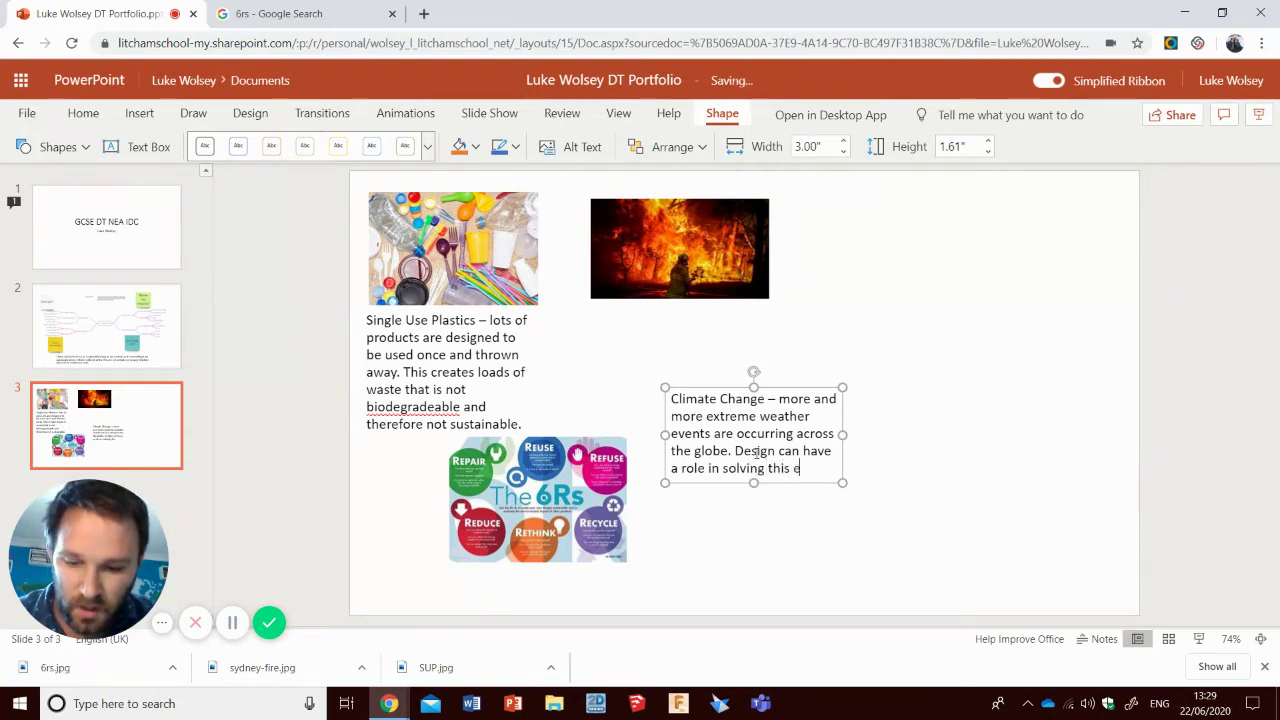
text(xistentia)
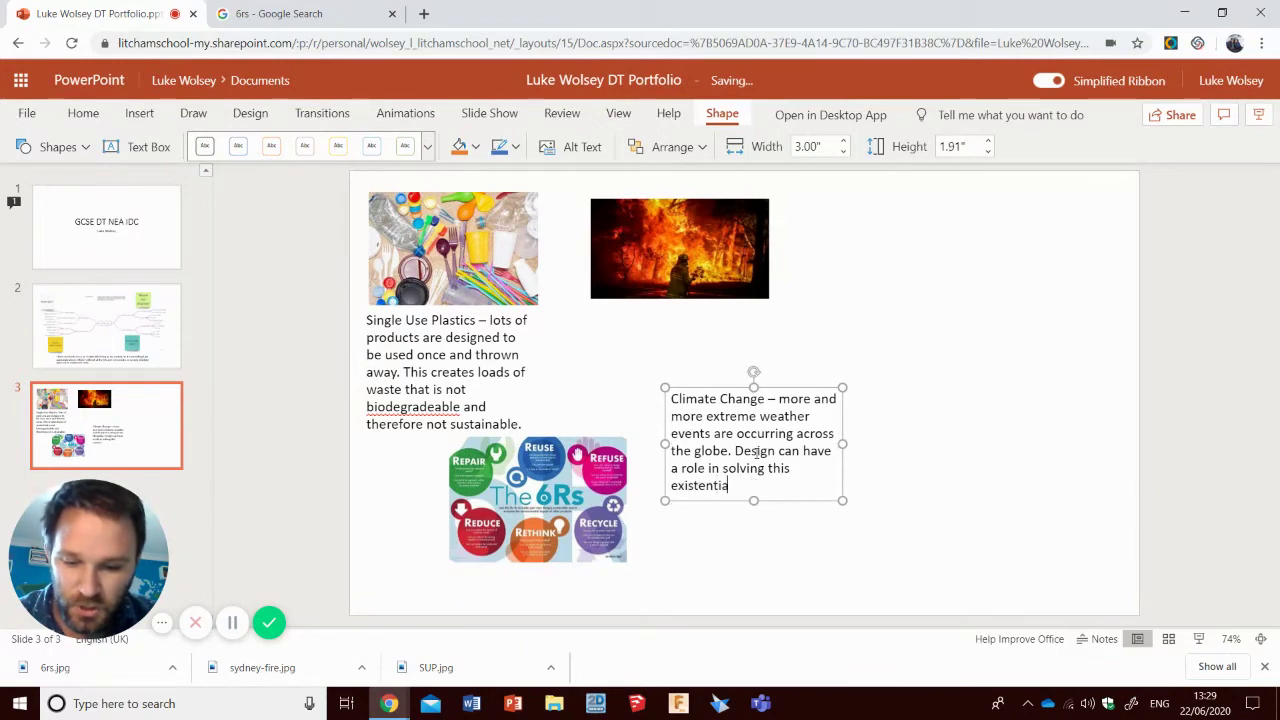
text(l problem.)
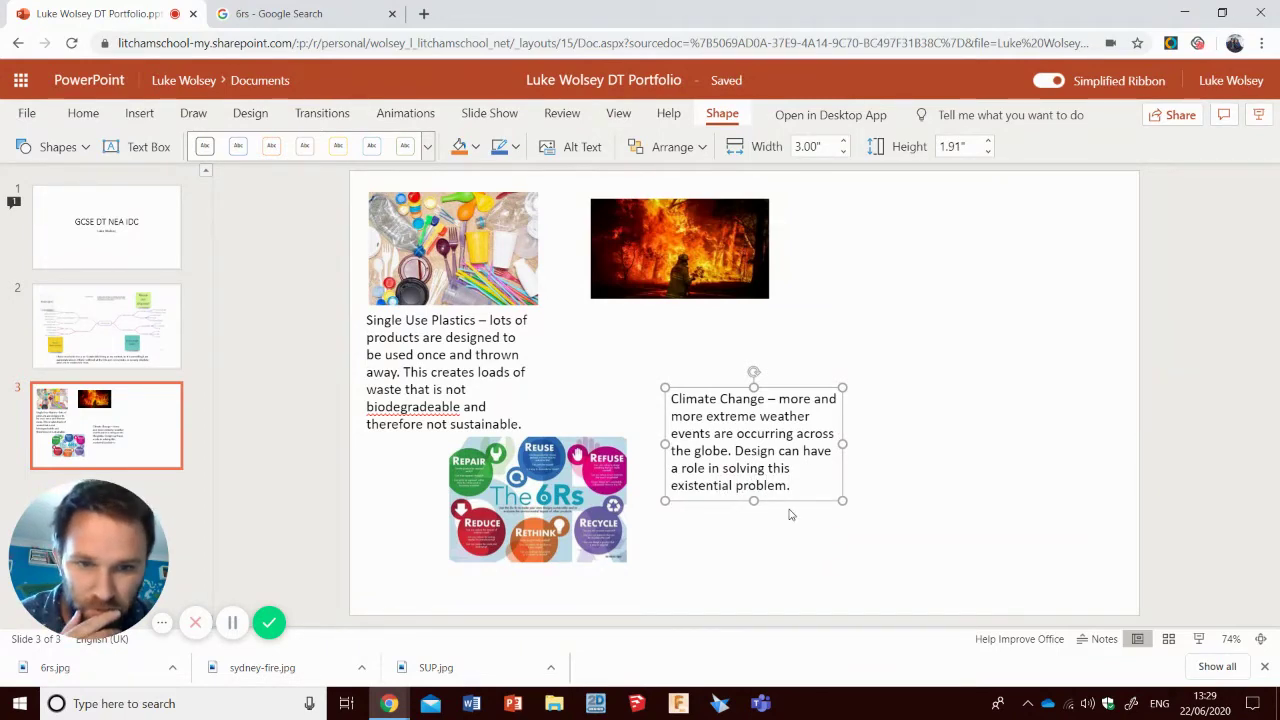
drag(790, 508, 714, 423)
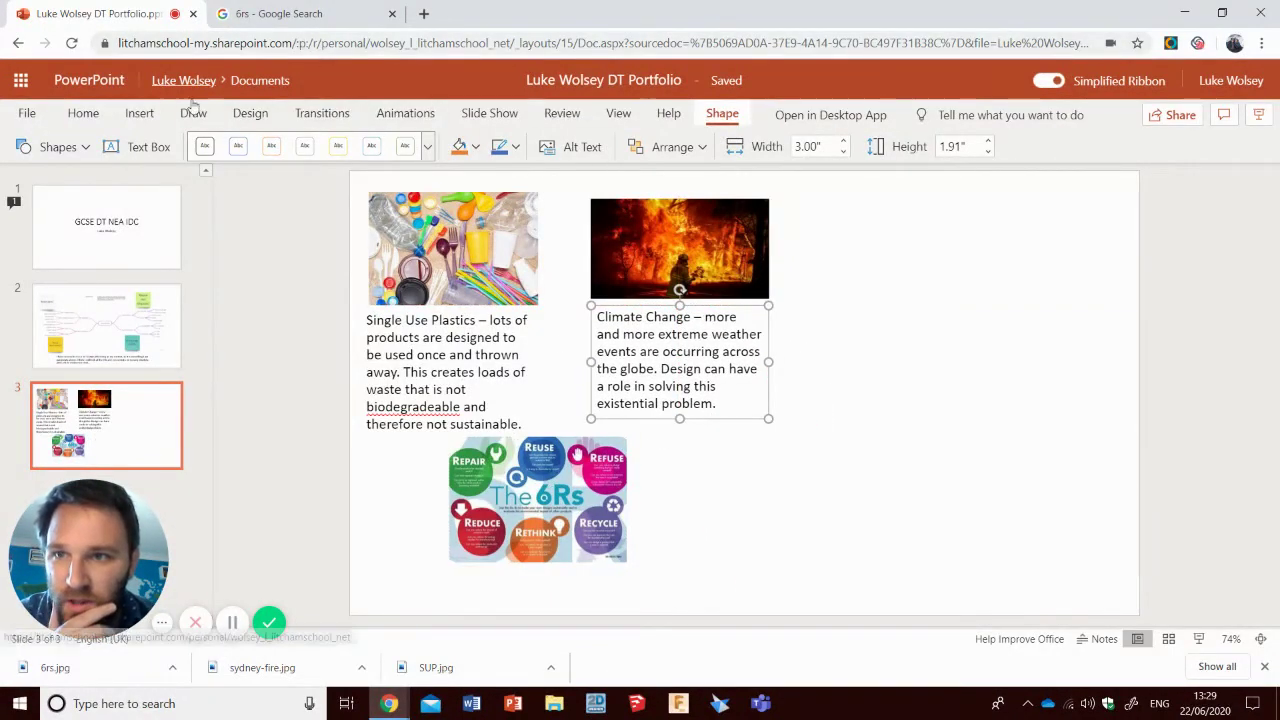
Step: Add a text box directly beneath the 6Rs picture and enter the heading text "The 6Rs –"
click(139, 113)
click(640, 147)
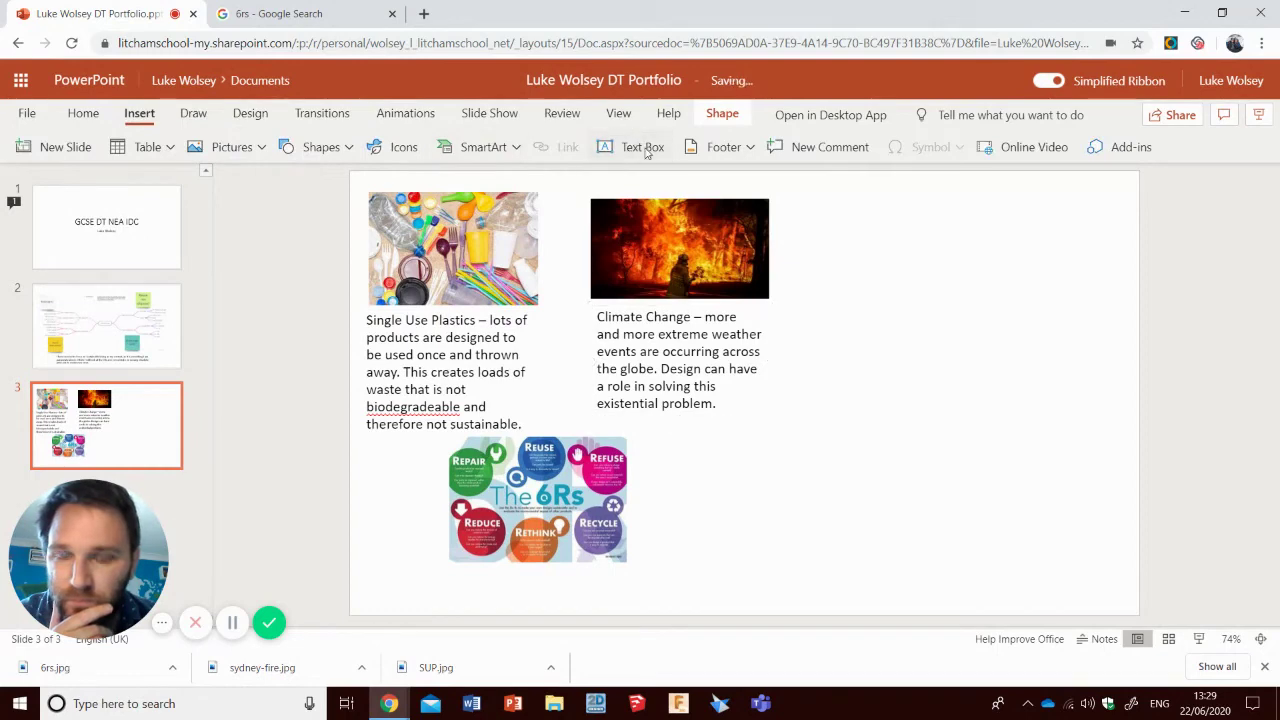
drag(809, 410, 578, 594)
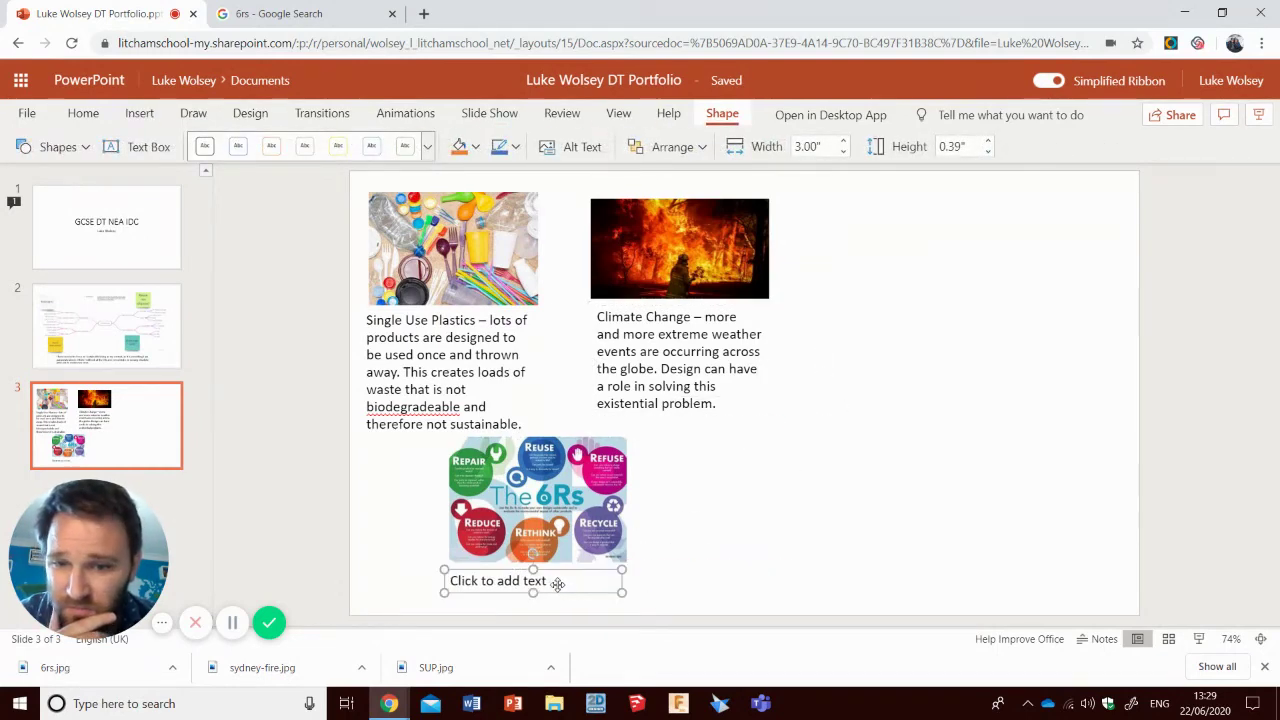
triple_click(548, 580)
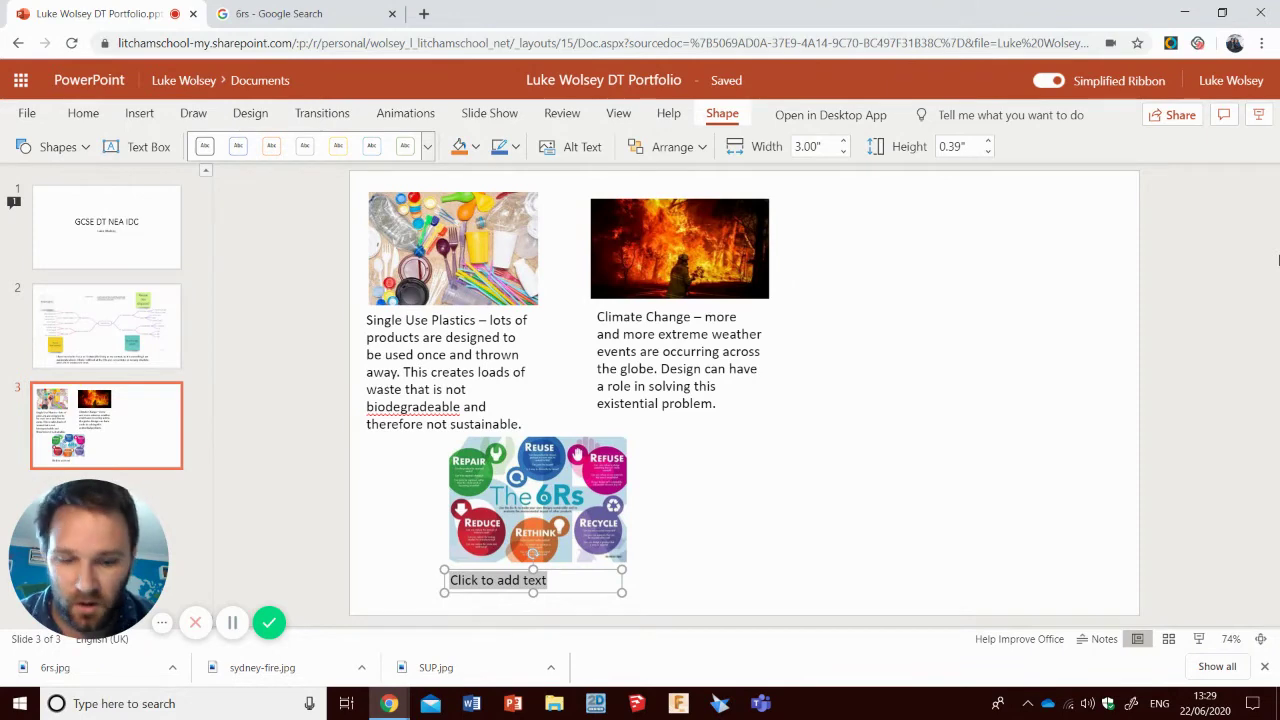
text(The ^)
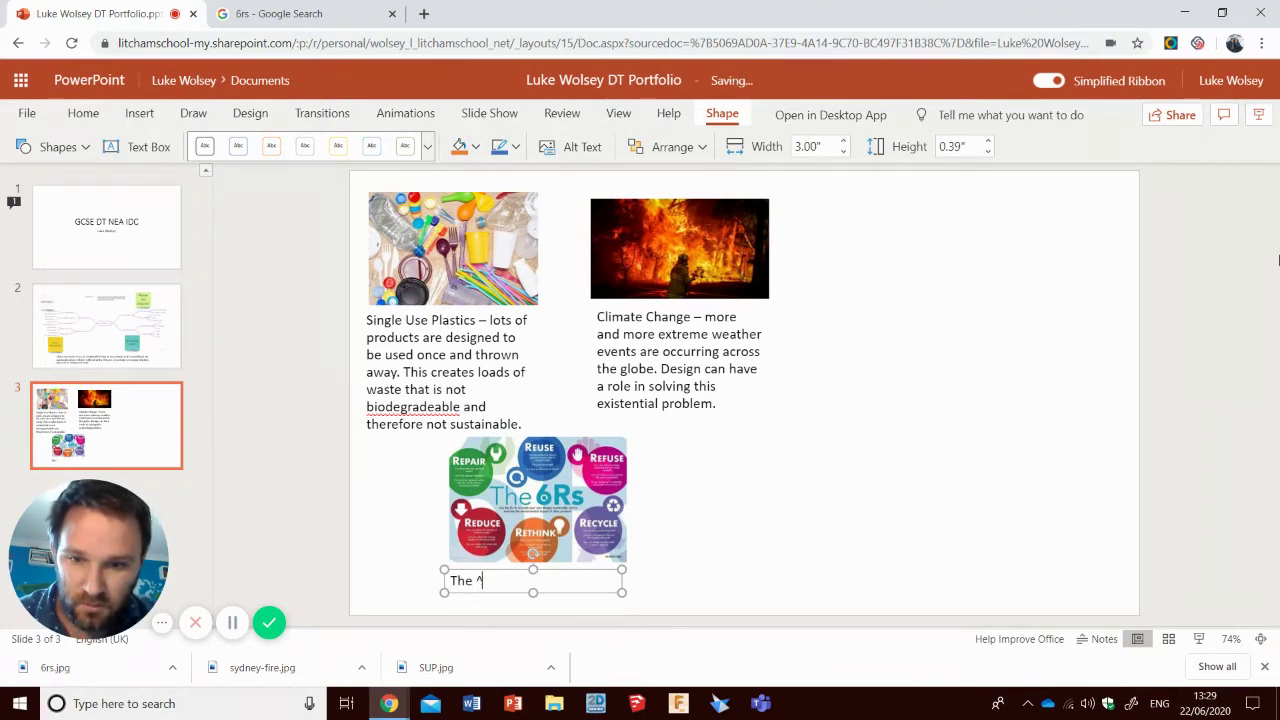
key(BackSpace)
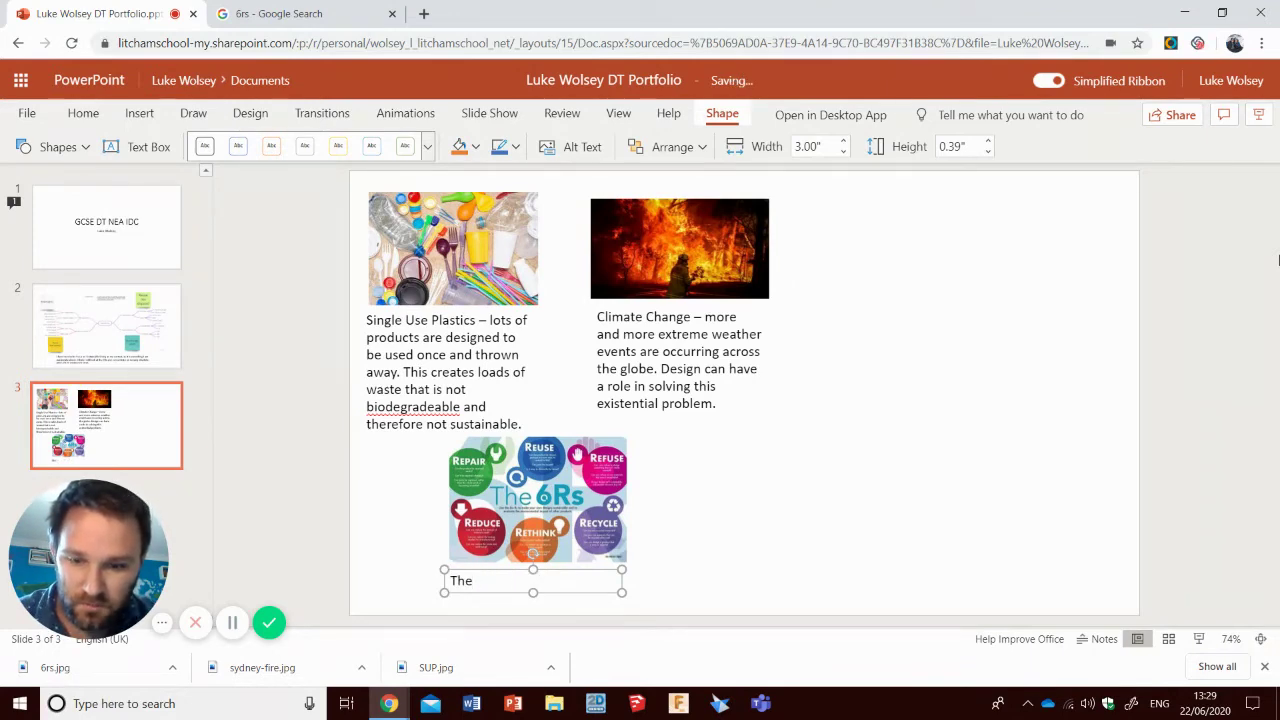
text(6Rs -)
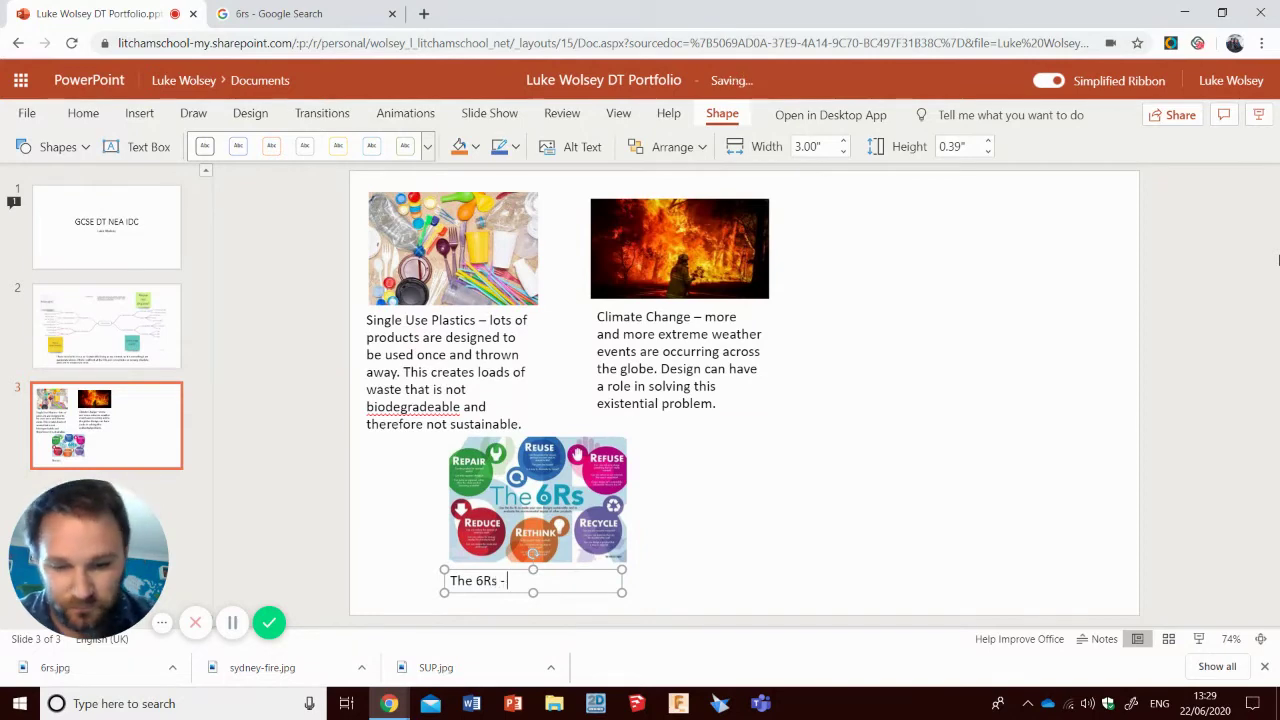
Step: Complete the 6Rs caption with "these are a way of explaining how we can change our approach to design in a more sustainable way."
text( these a)
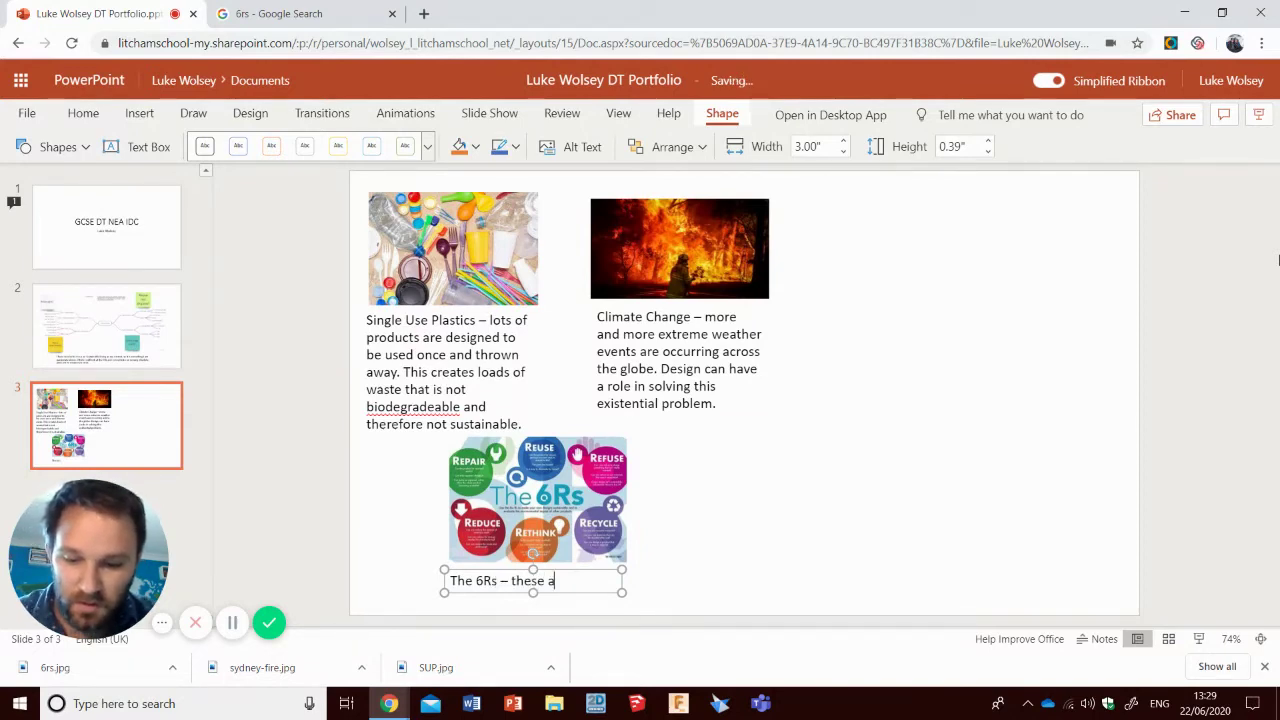
text(re a way o)
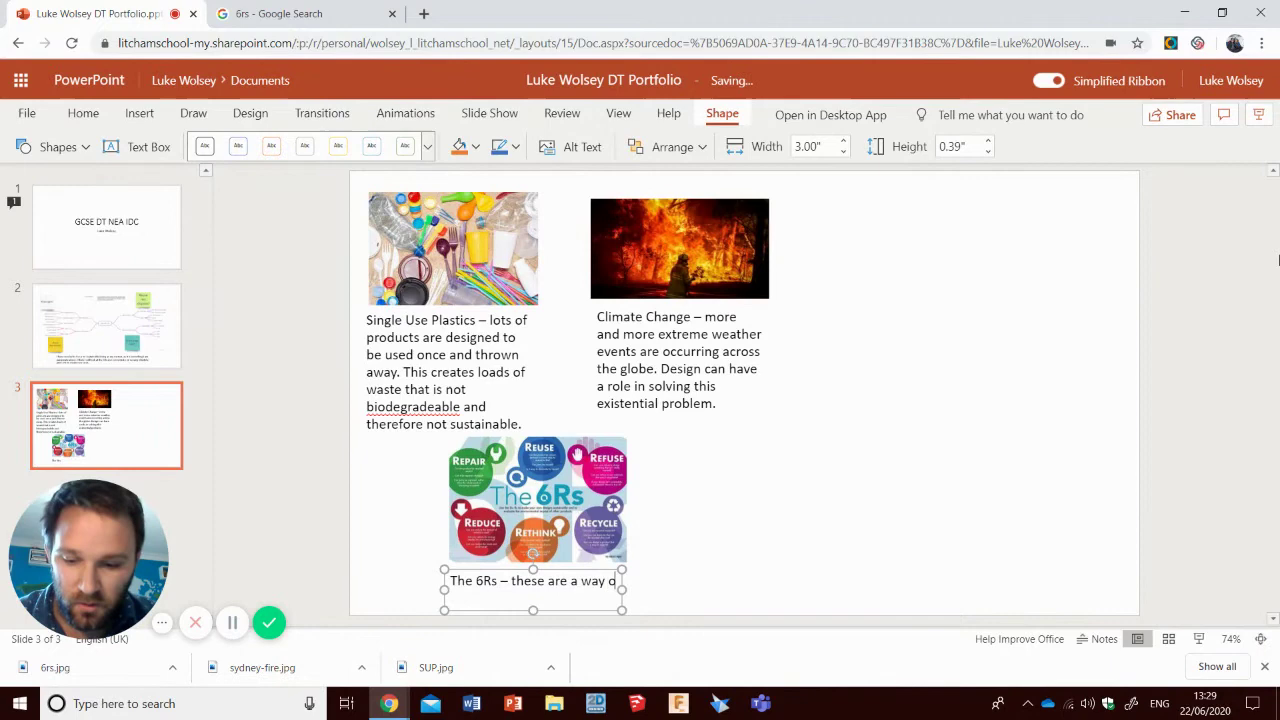
text(f ex)
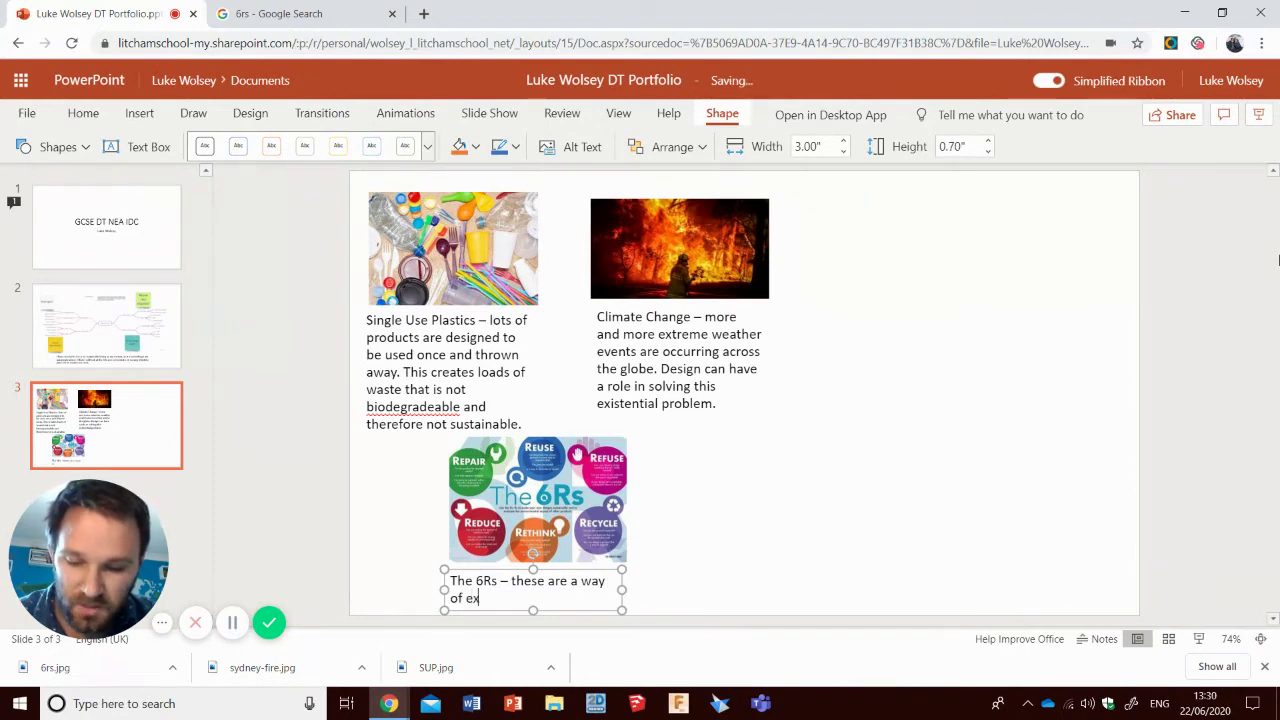
text(plaining how we can)
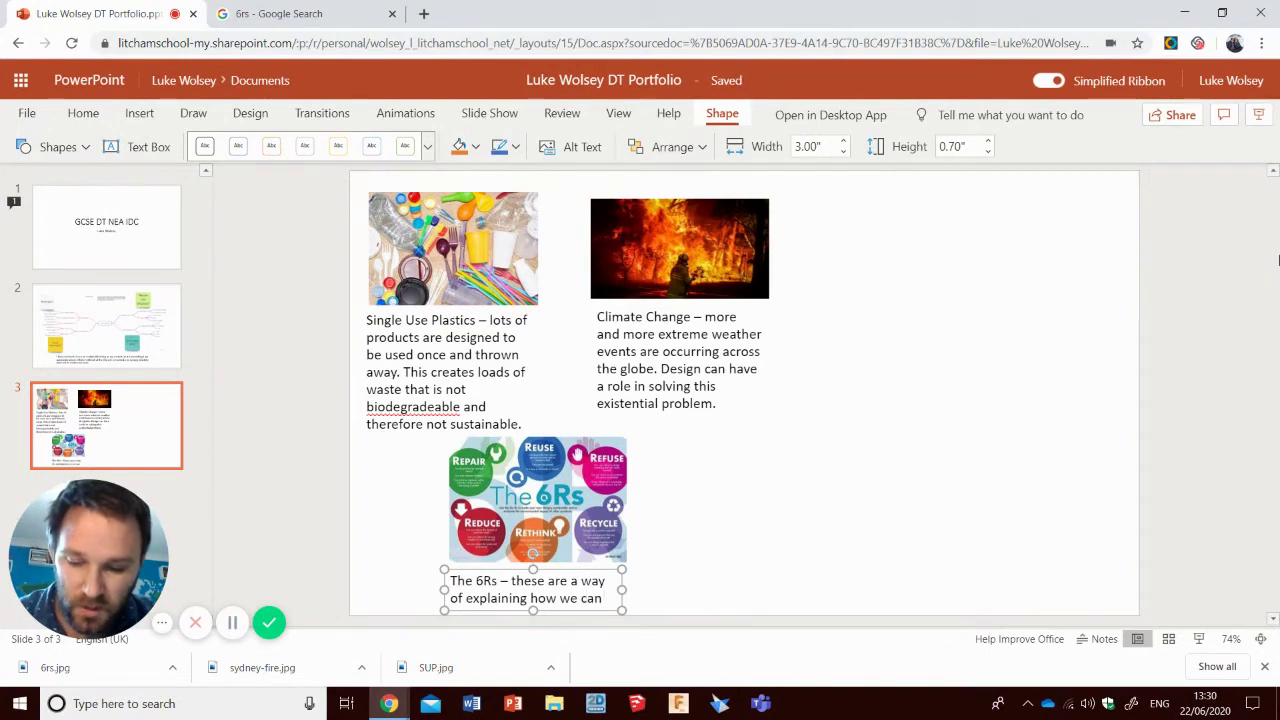
text( change our a)
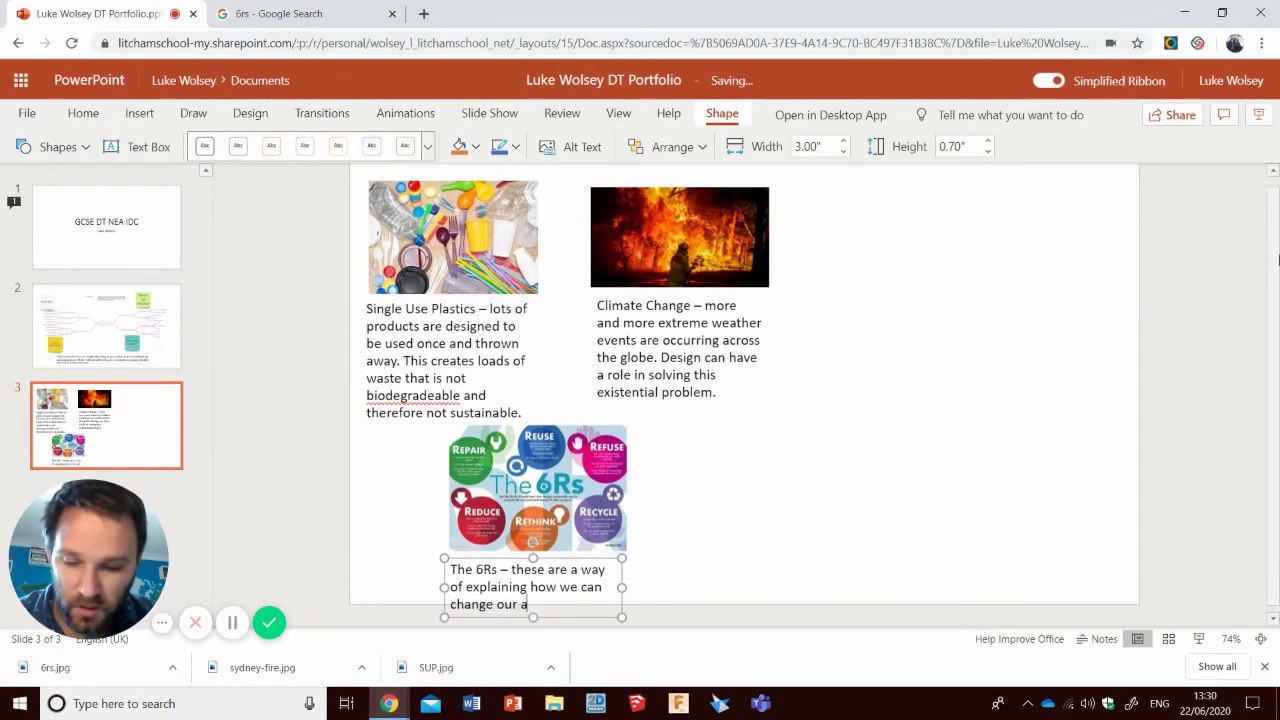
text(pproach to des)
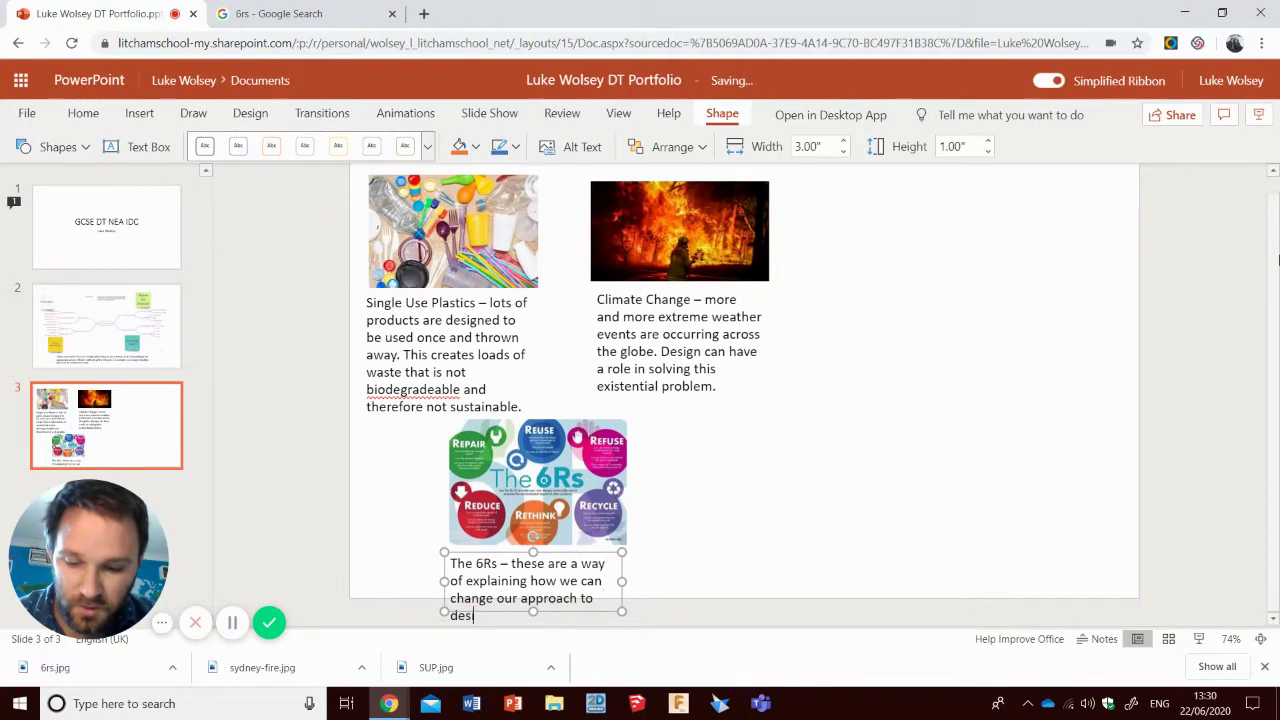
text(ign)
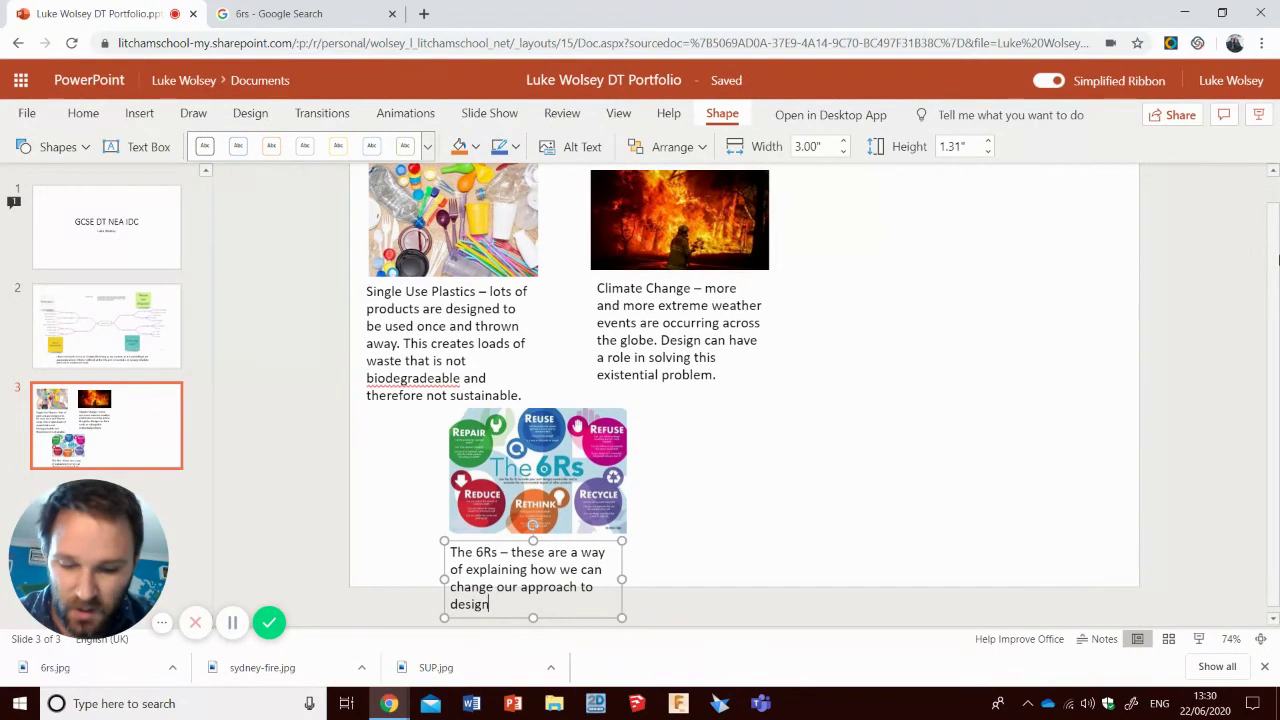
text( in a m)
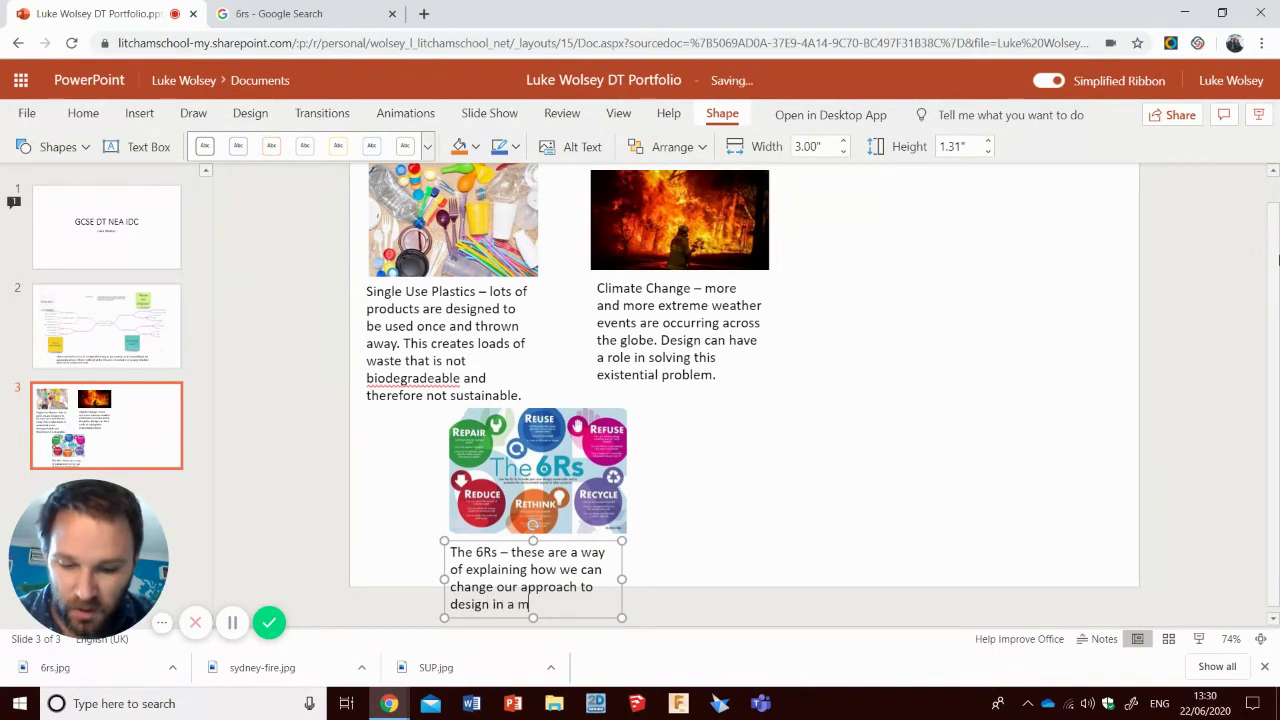
text(ore sustainable )
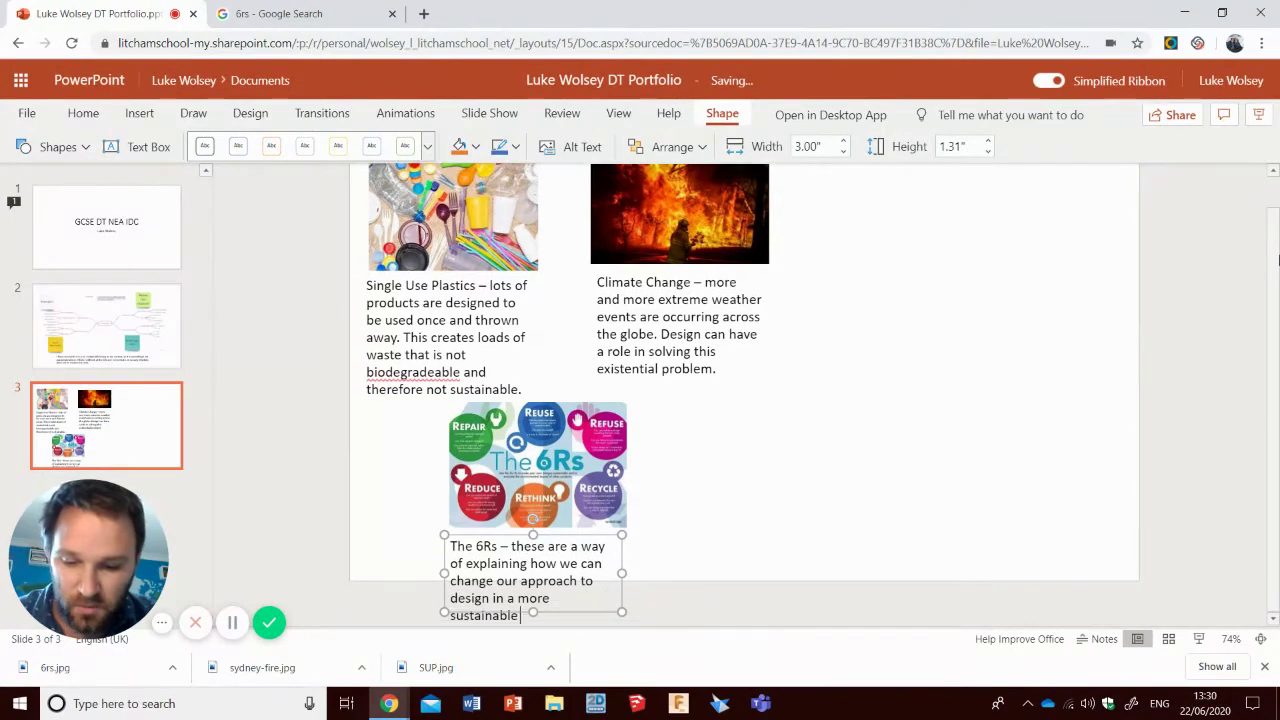
text(way.)
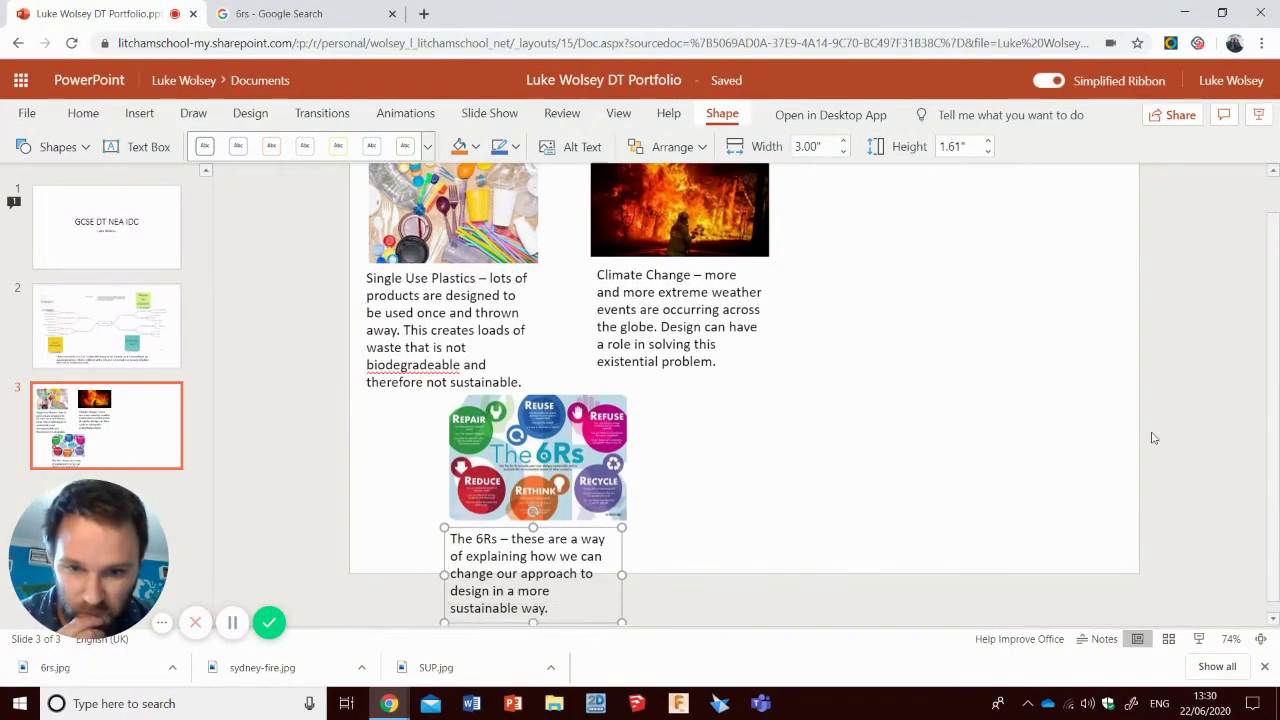
Step: Widen the 6Rs caption box to about 6.11" and shift it left so it sits centred beneath the 6Rs picture
drag(622, 574, 808, 565)
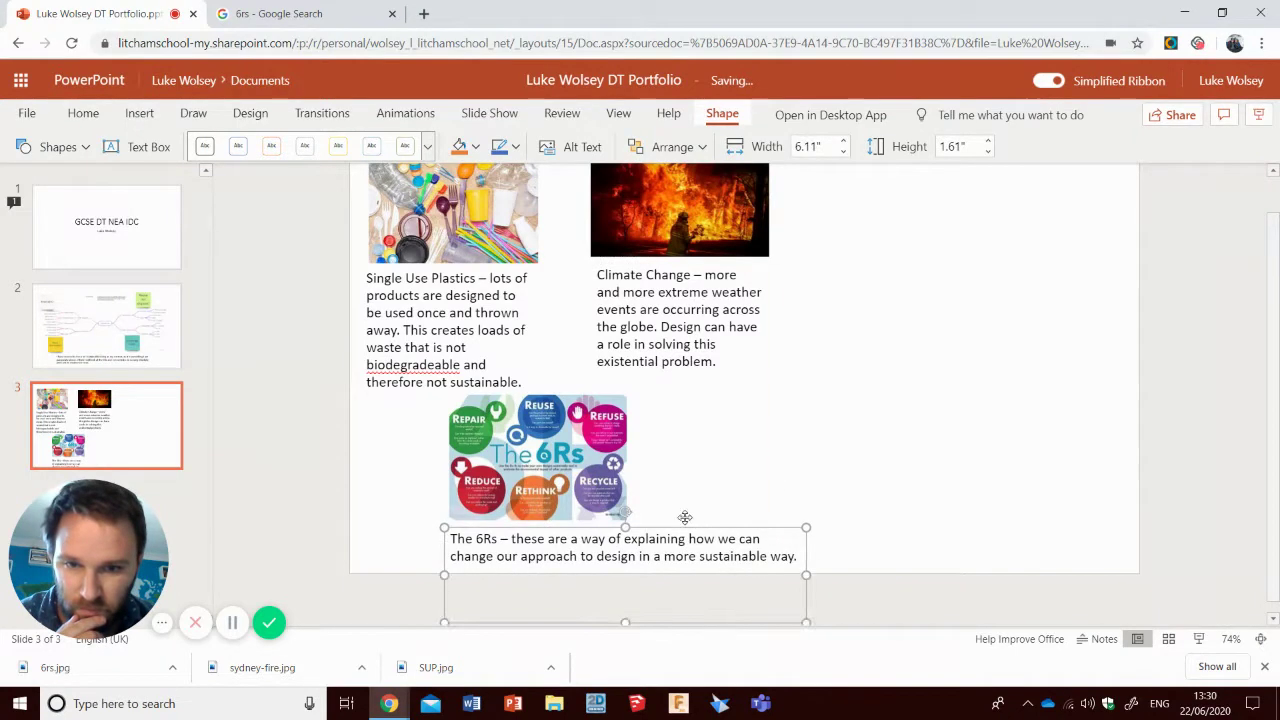
drag(688, 566, 620, 570)
click(632, 490)
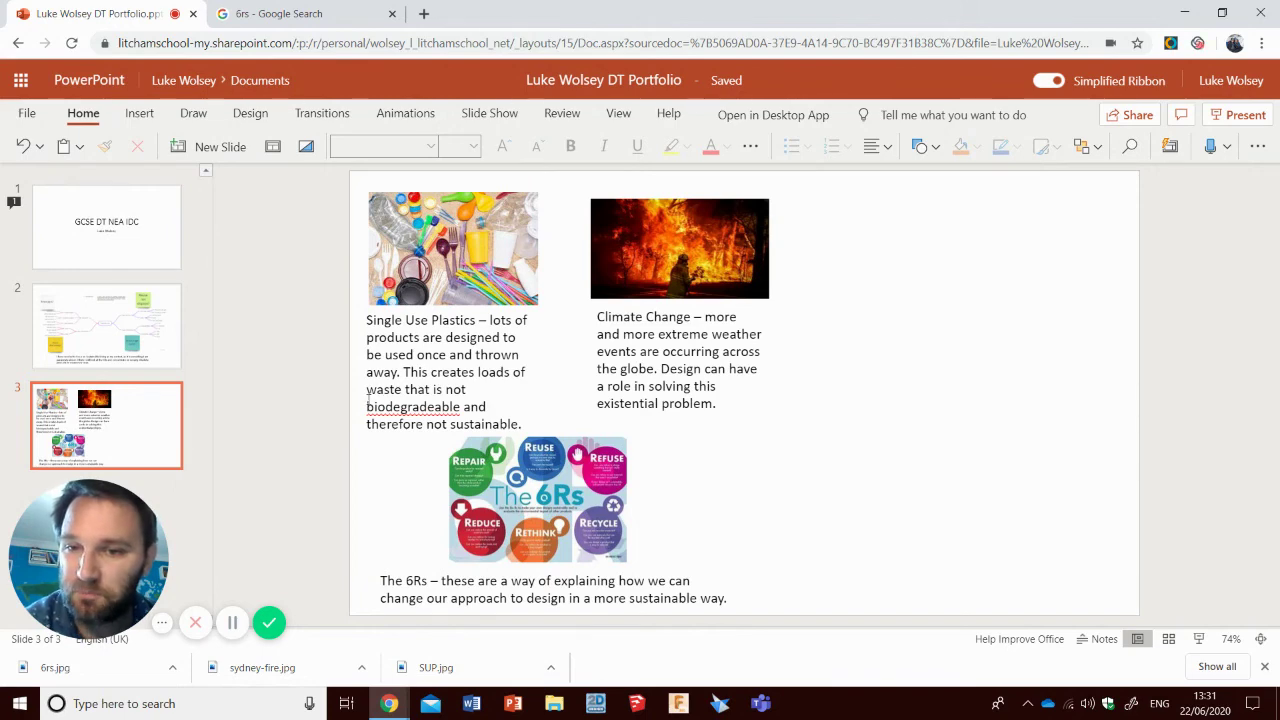
Step: Correct the misspelled word in the Single Use Plastics caption to the suggested spelling "biodegradable"
click(420, 406)
right_click(418, 406)
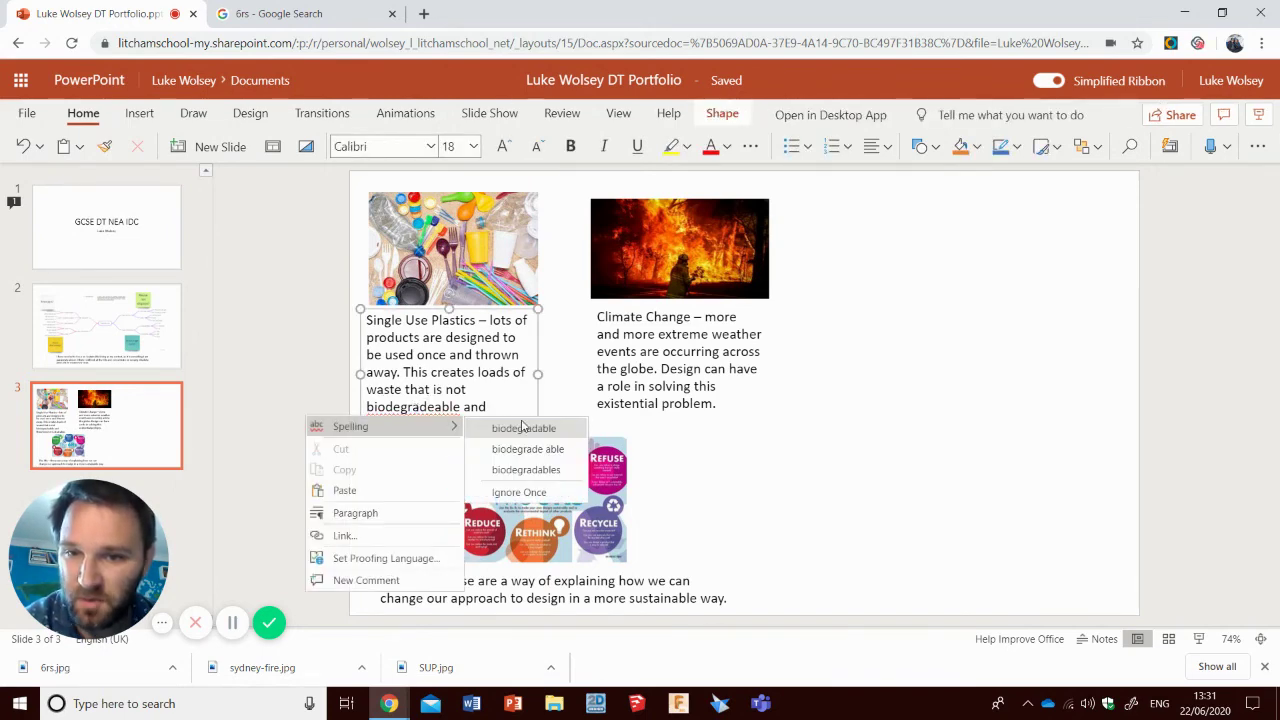
click(524, 428)
click(751, 462)
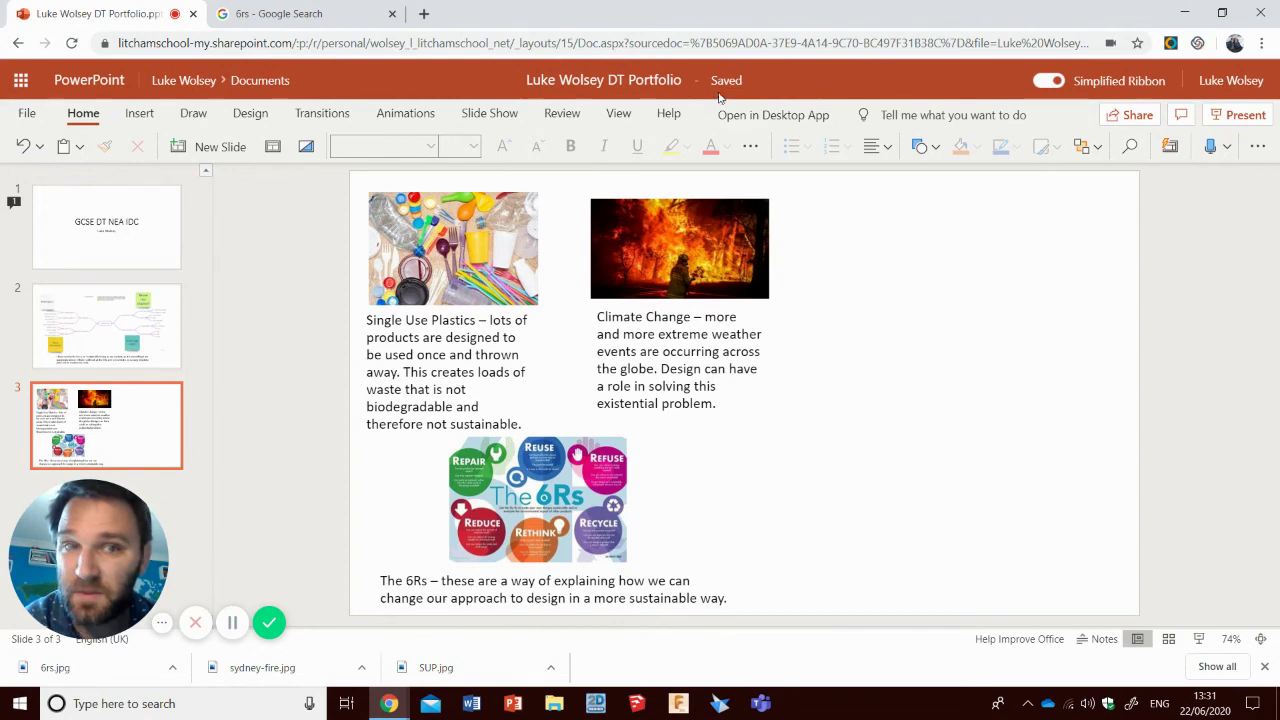
Step: Share the presentation by sending an "Anyone with the link can edit" link to the suggested school contact, and close the confirmation
click(1138, 114)
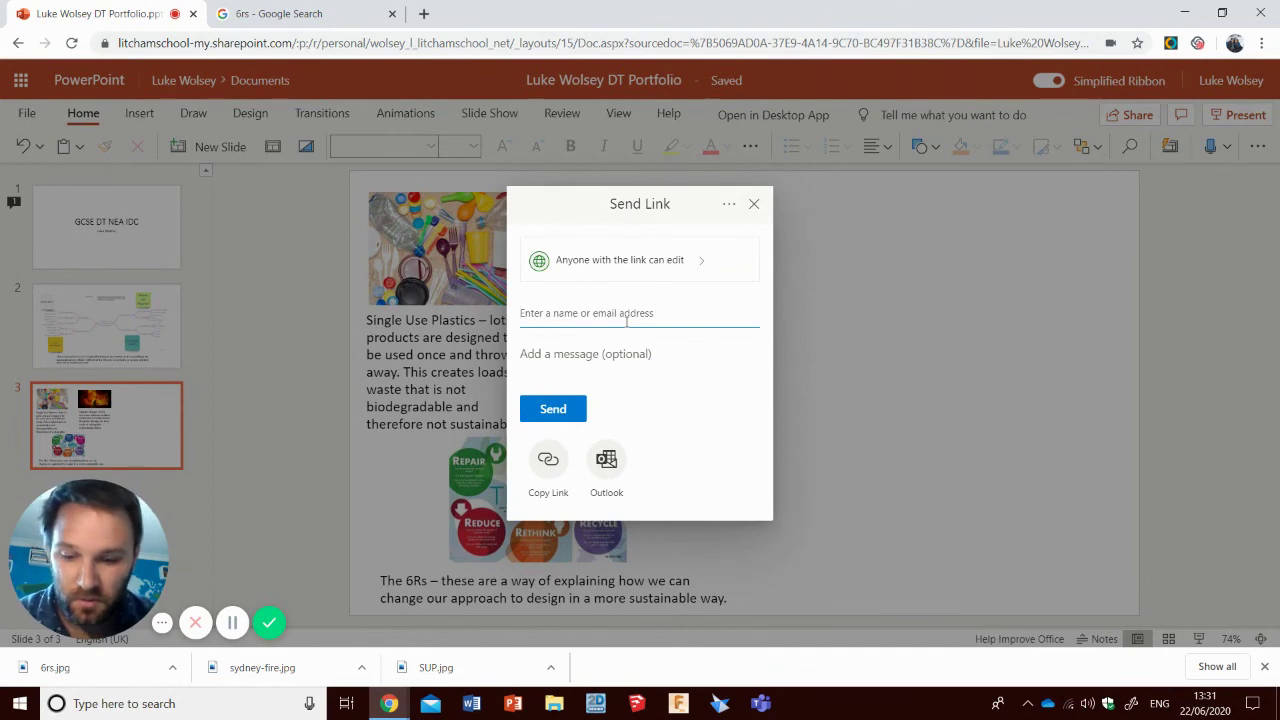
text(dill)
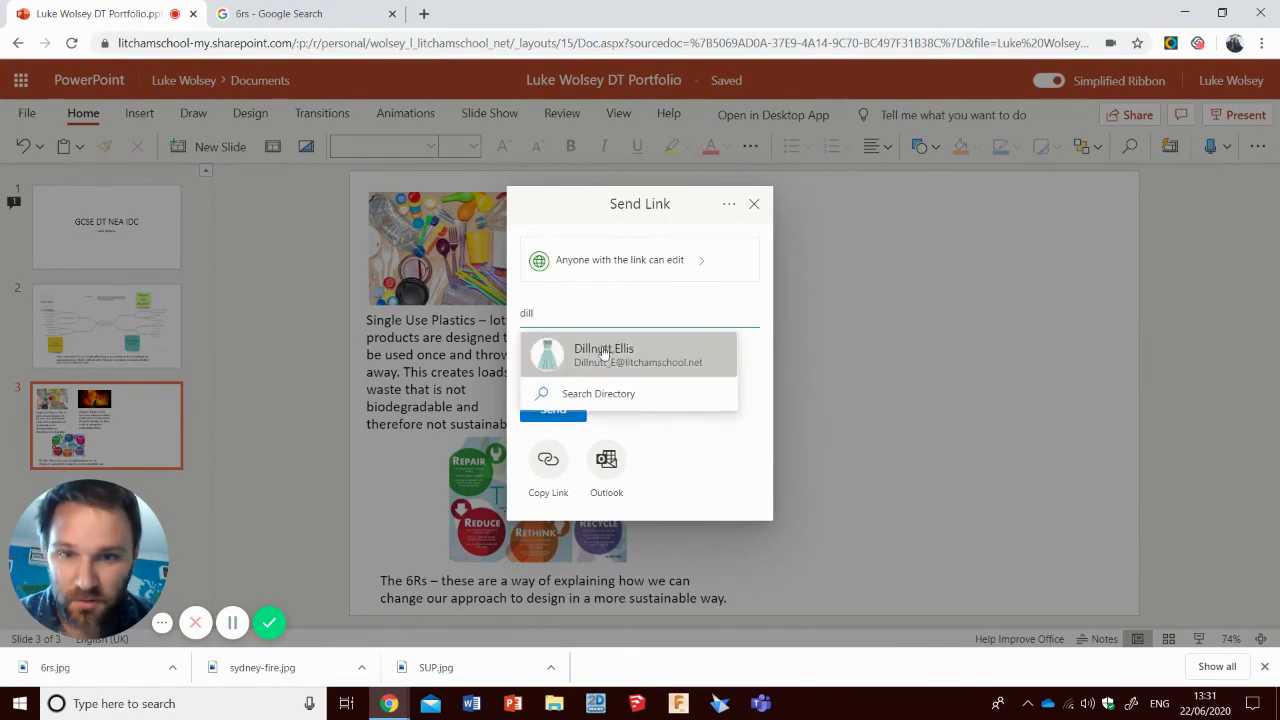
click(593, 355)
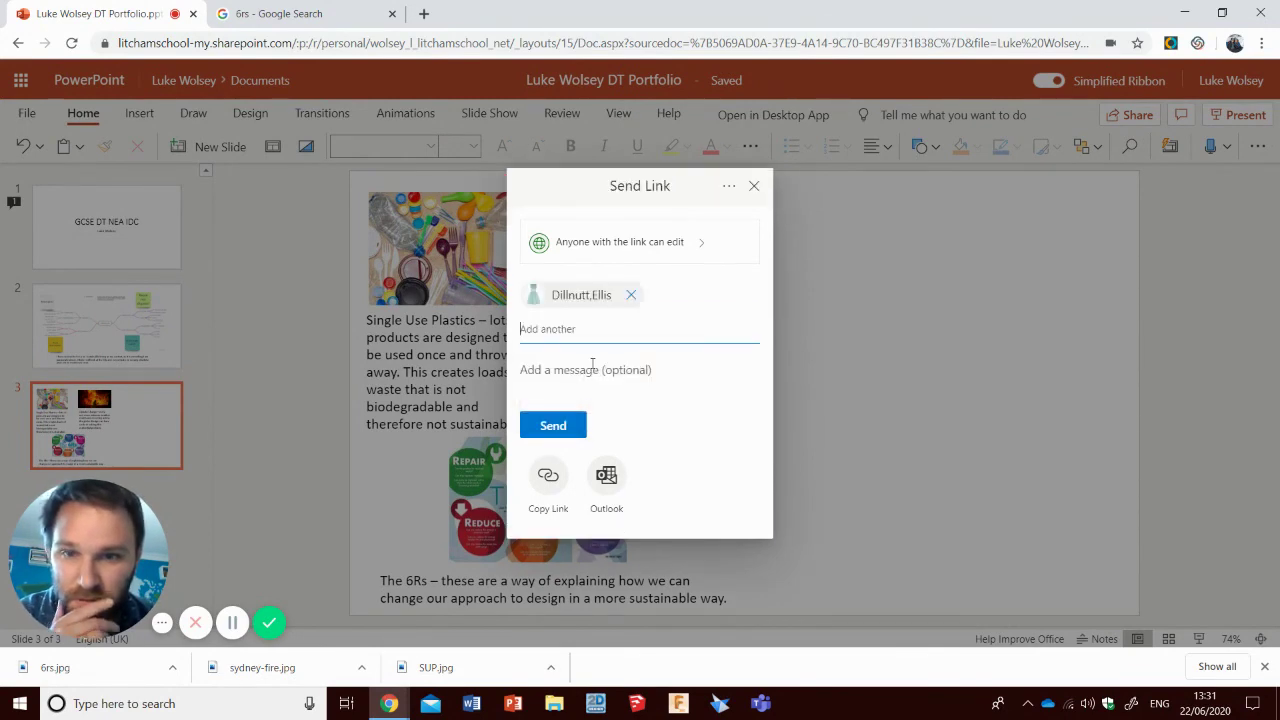
click(572, 430)
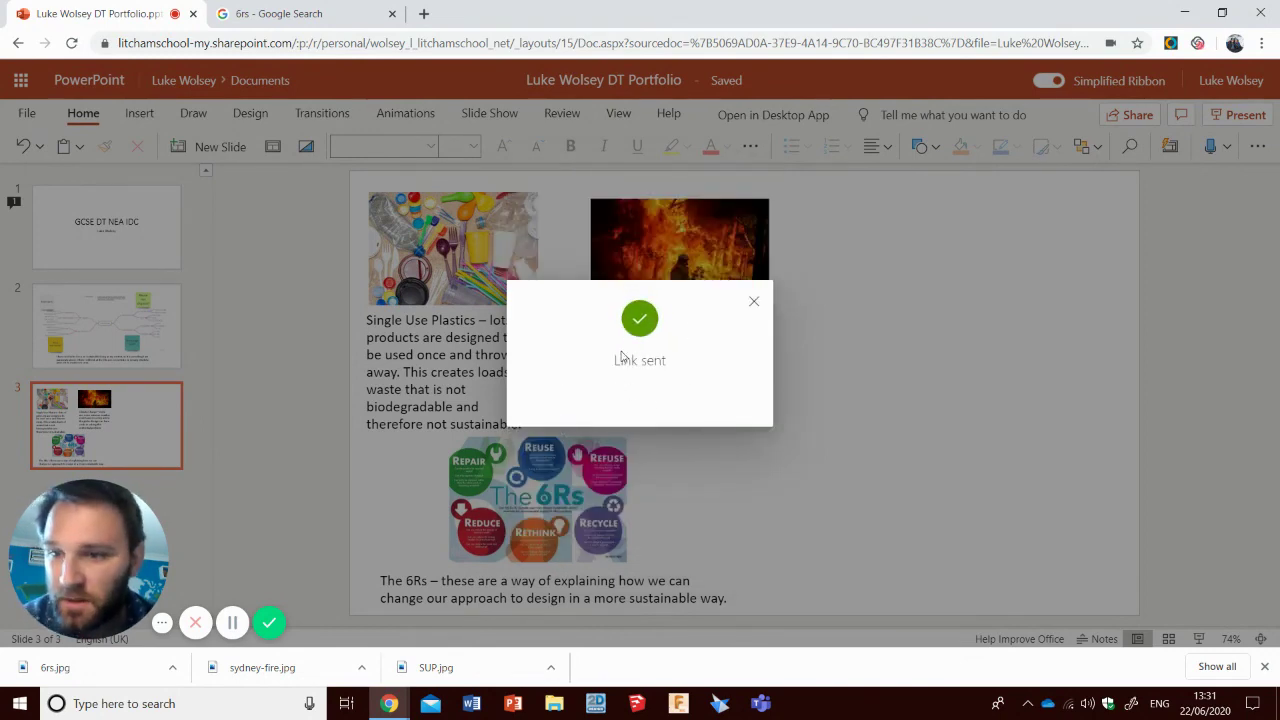
click(755, 303)
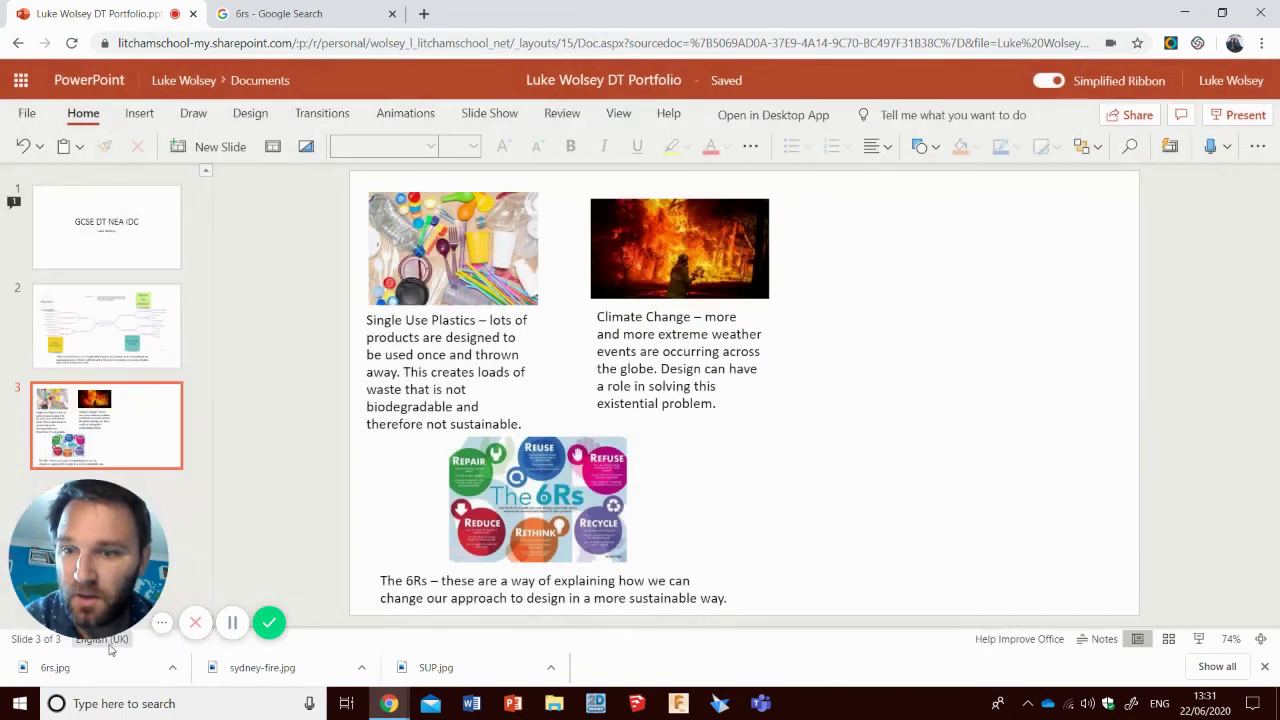